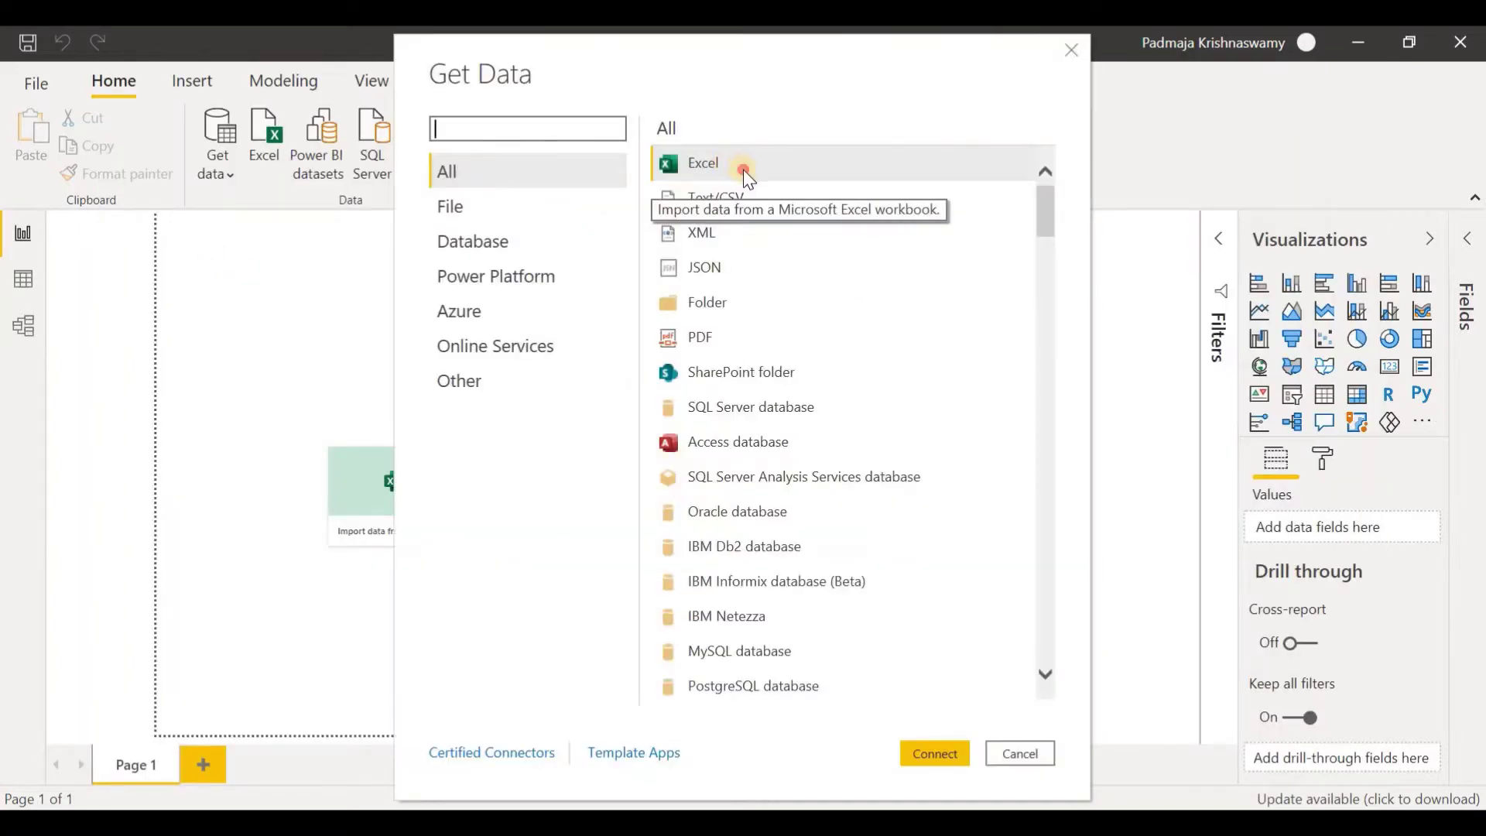
Step: Connect to an Excel workbook as the data source and open the file Sample - Superstore
click(743, 170)
click(936, 755)
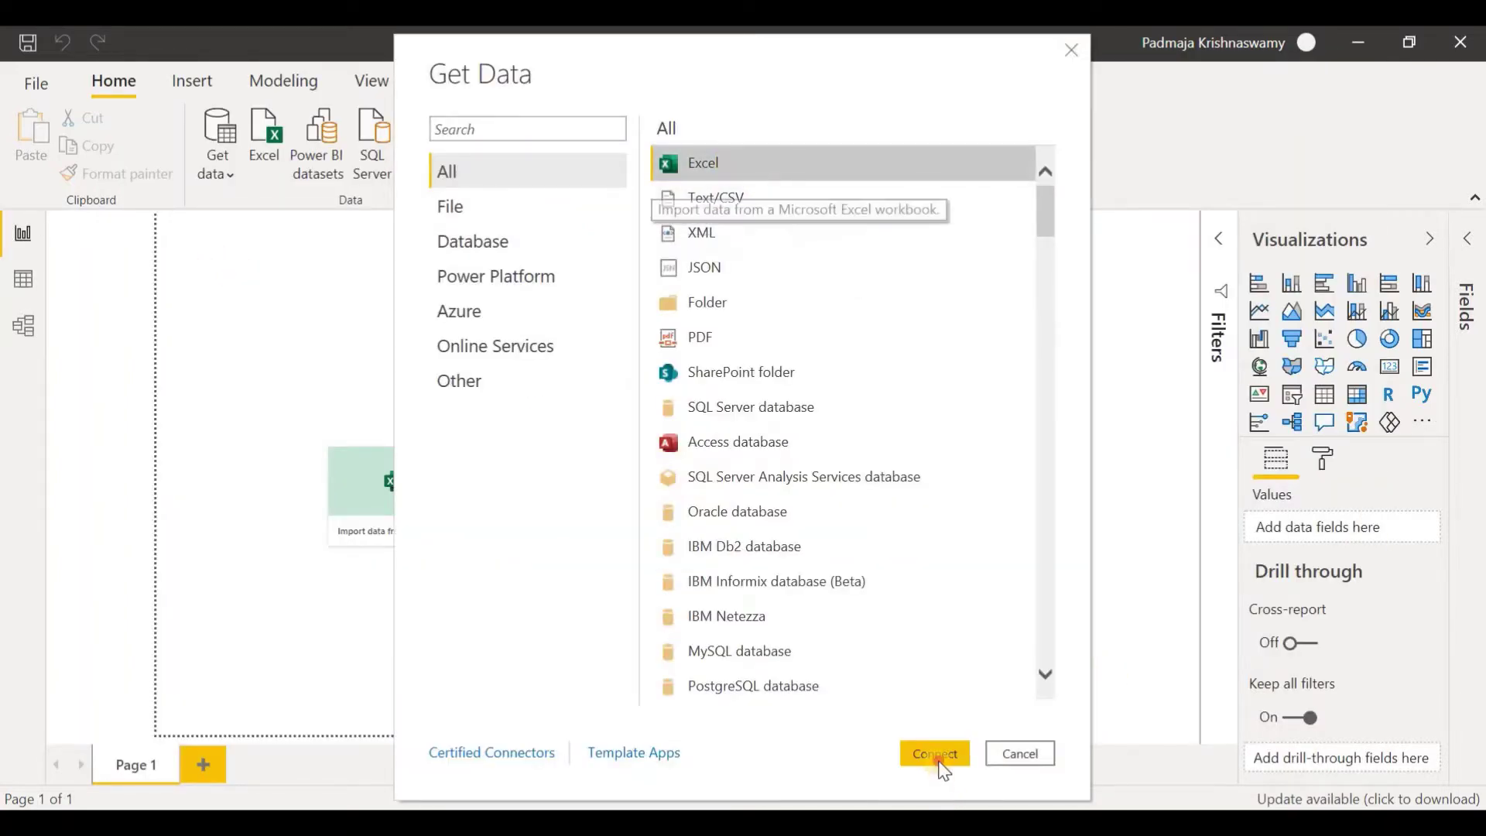
click(455, 418)
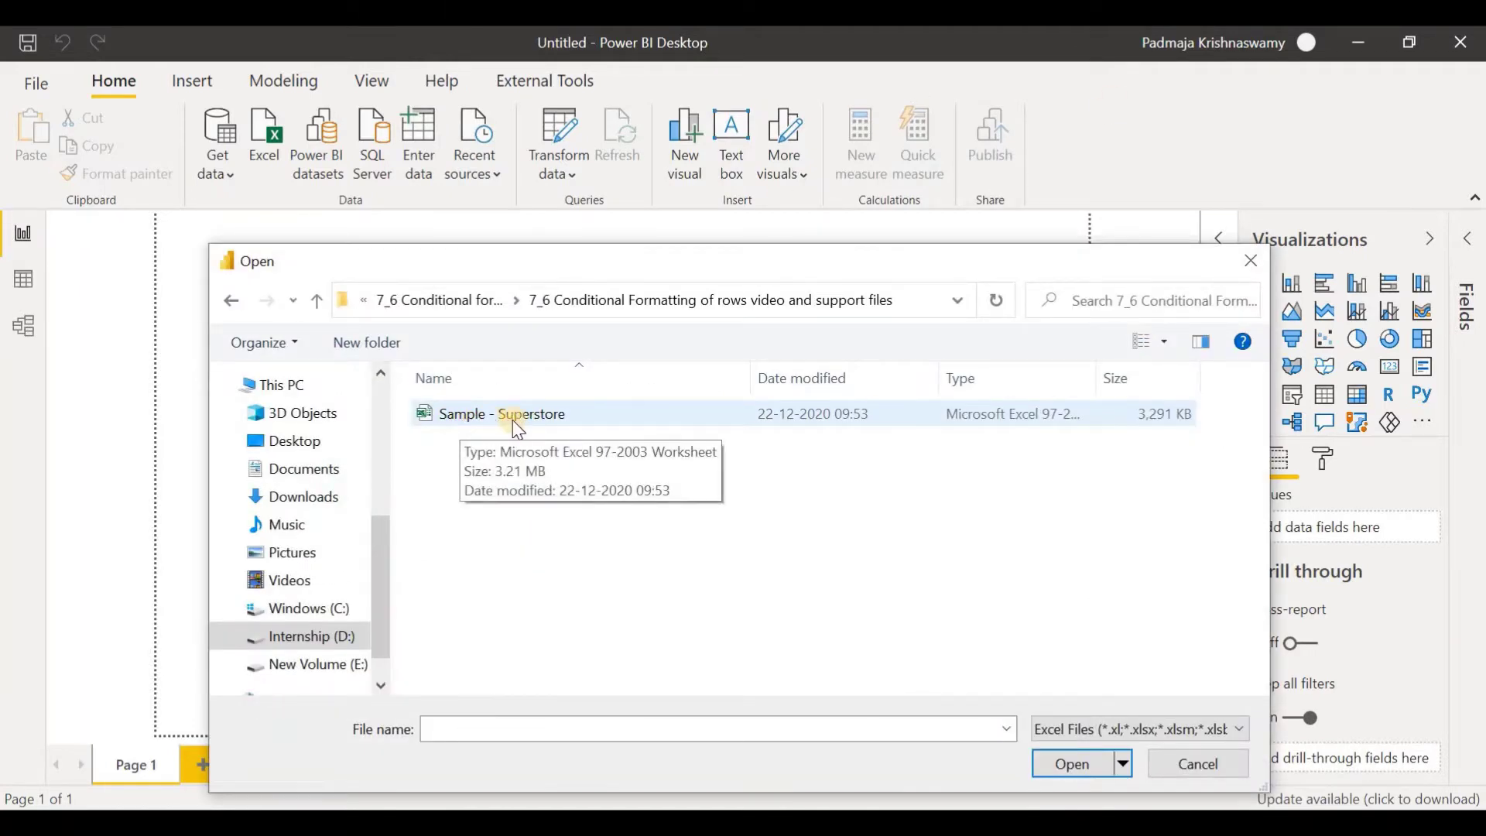
click(573, 423)
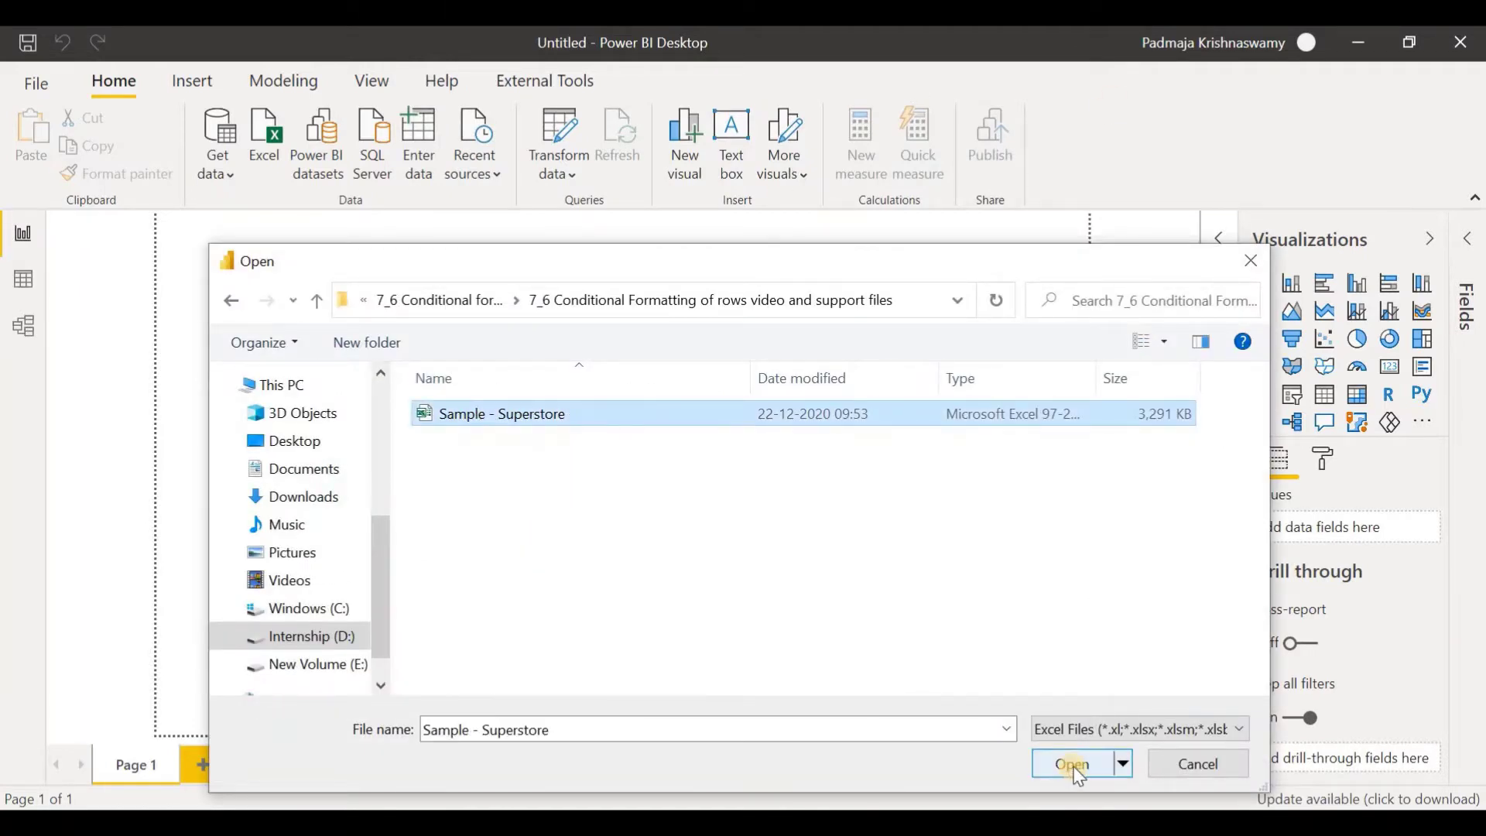
click(1076, 766)
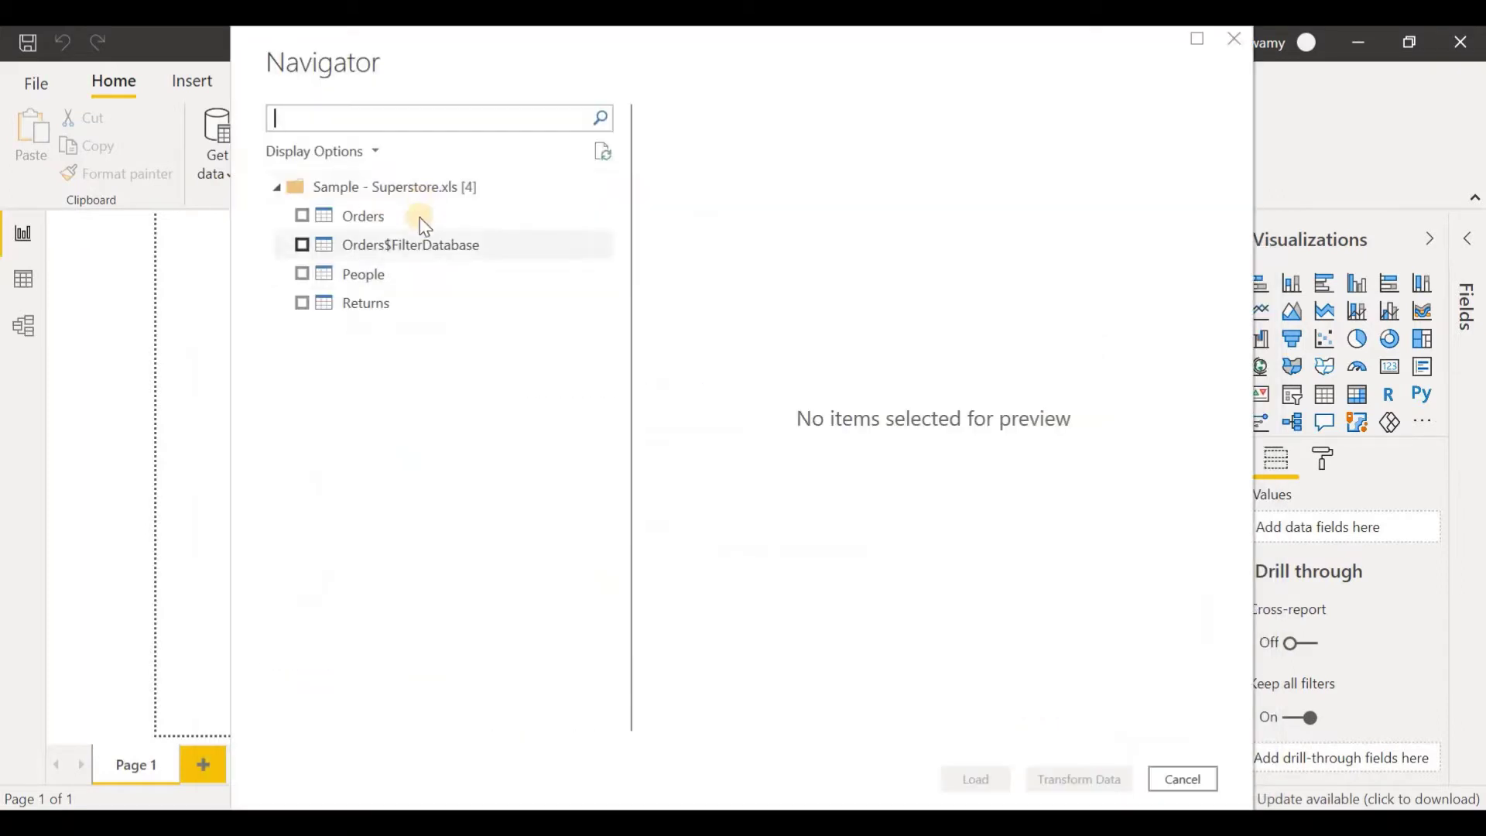
Step: Select the Orders table from the Superstore workbook, preview its columns and load it into the report
click(303, 217)
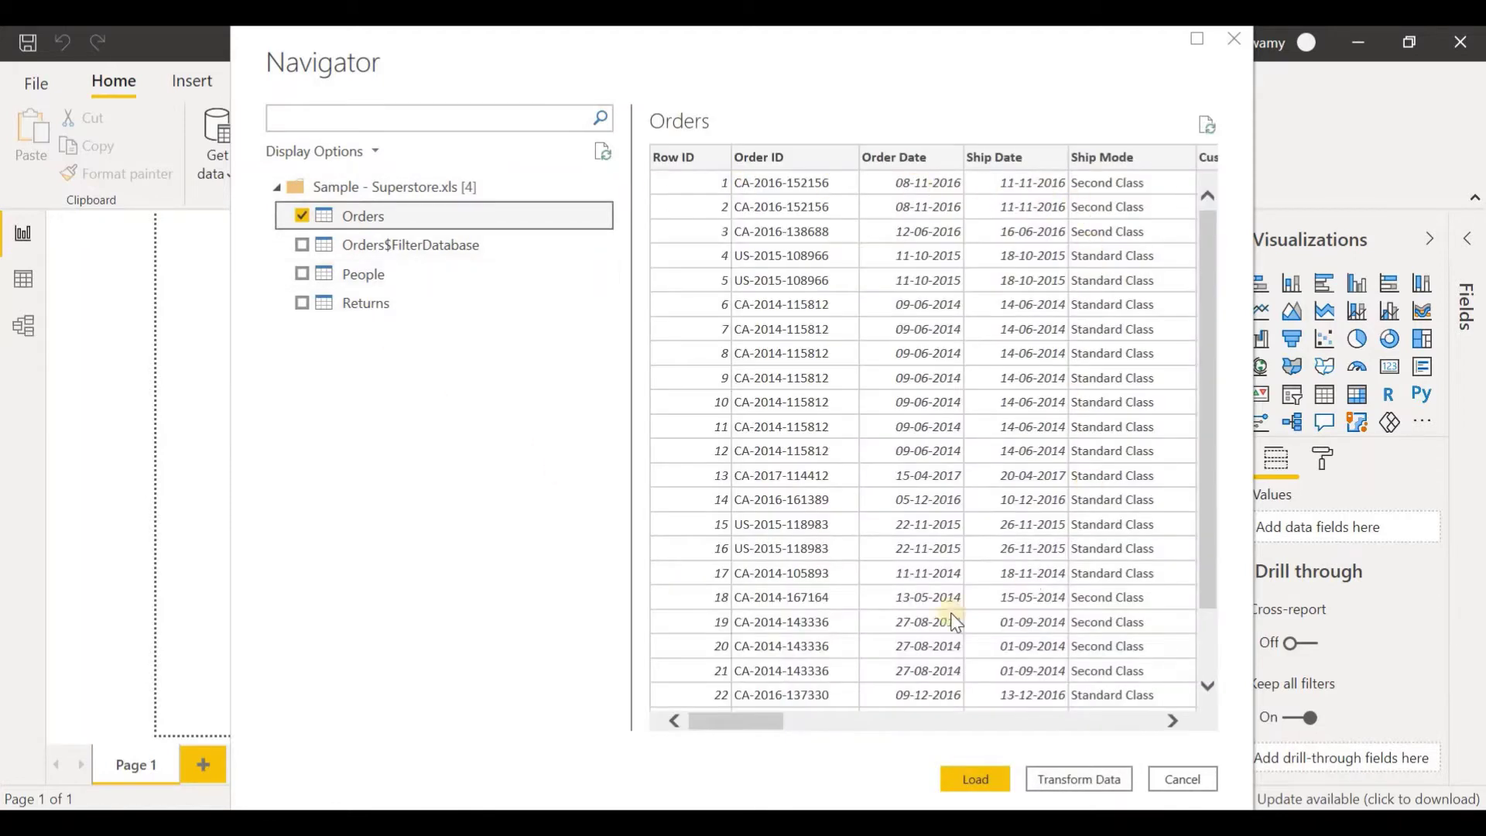
drag(754, 718, 1168, 704)
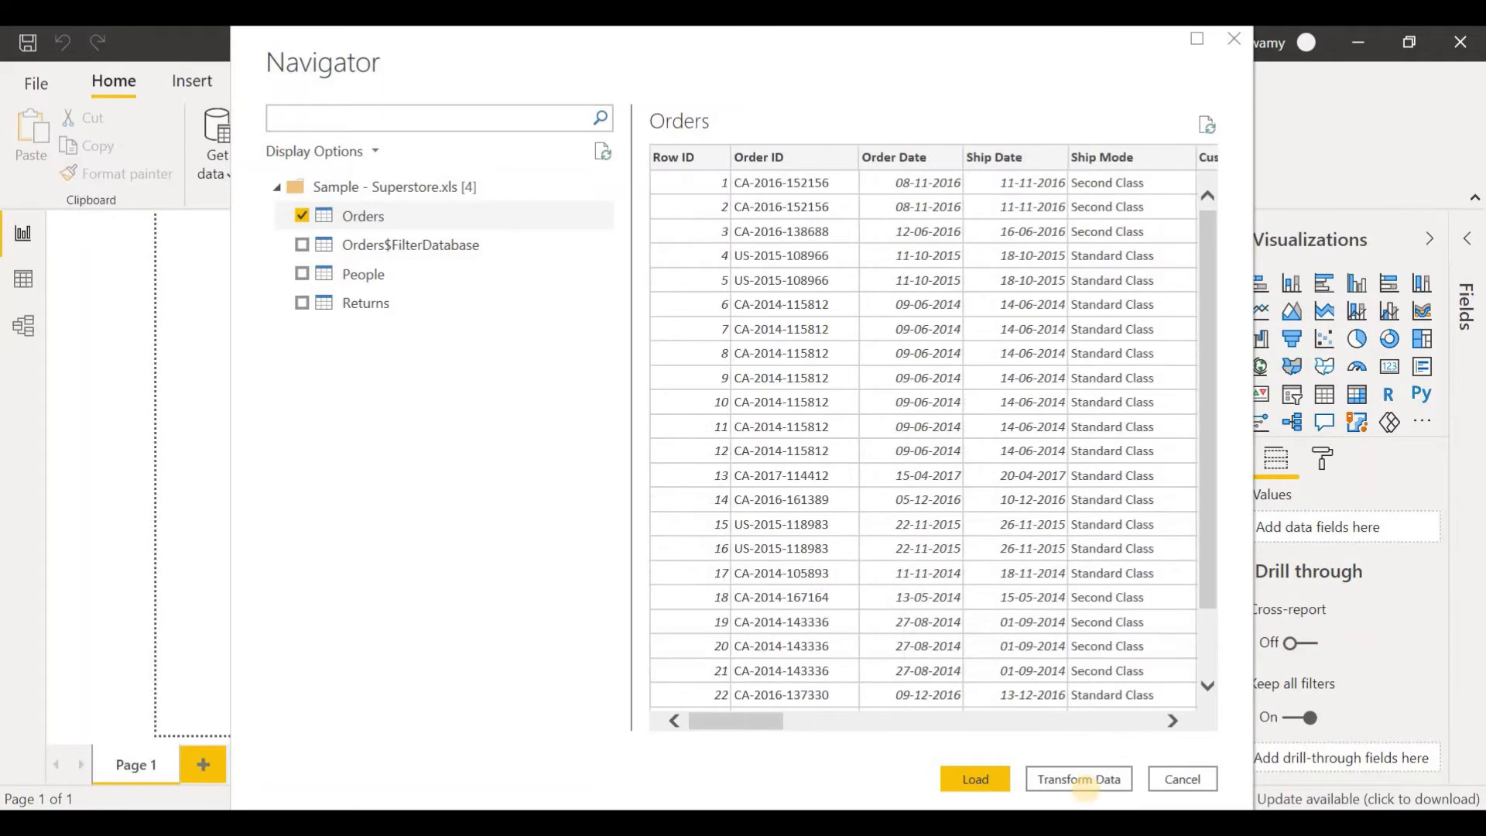
click(968, 794)
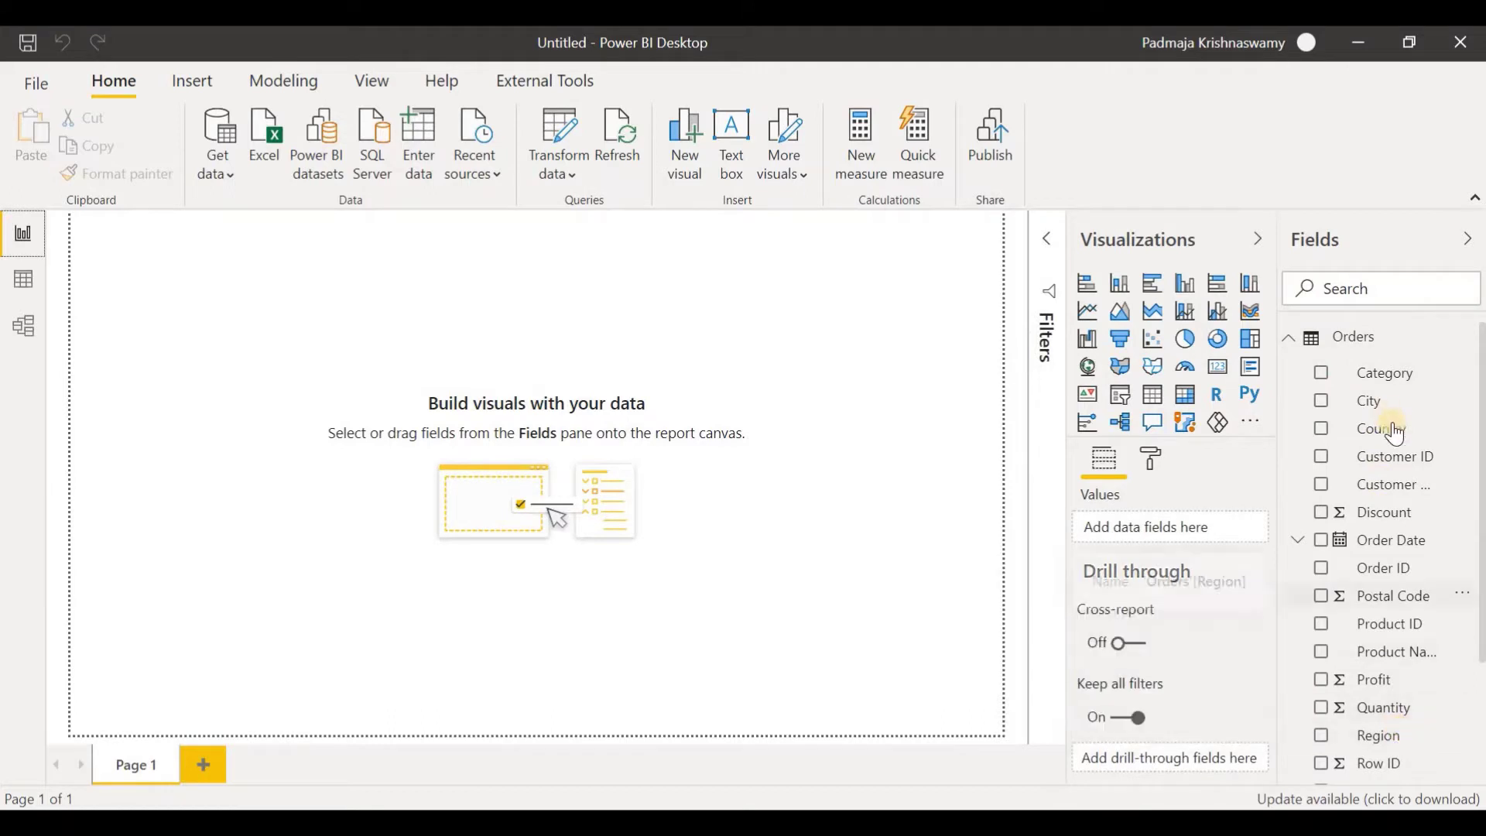
scroll(1425, 762, down, 2)
scroll(1370, 464, up, 2)
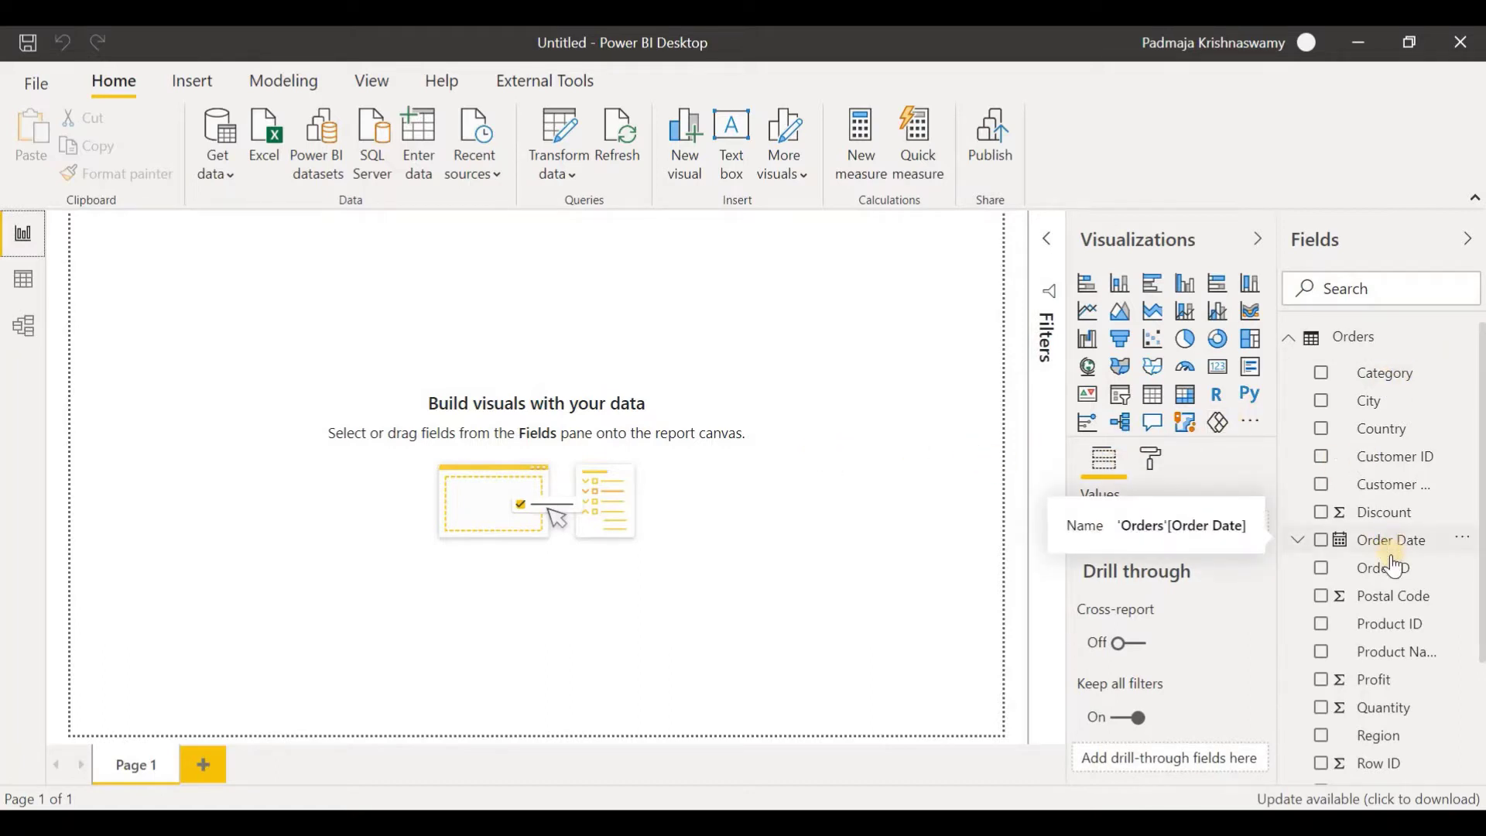
scroll(1406, 569, down, 2)
scroll(1421, 645, down, 1)
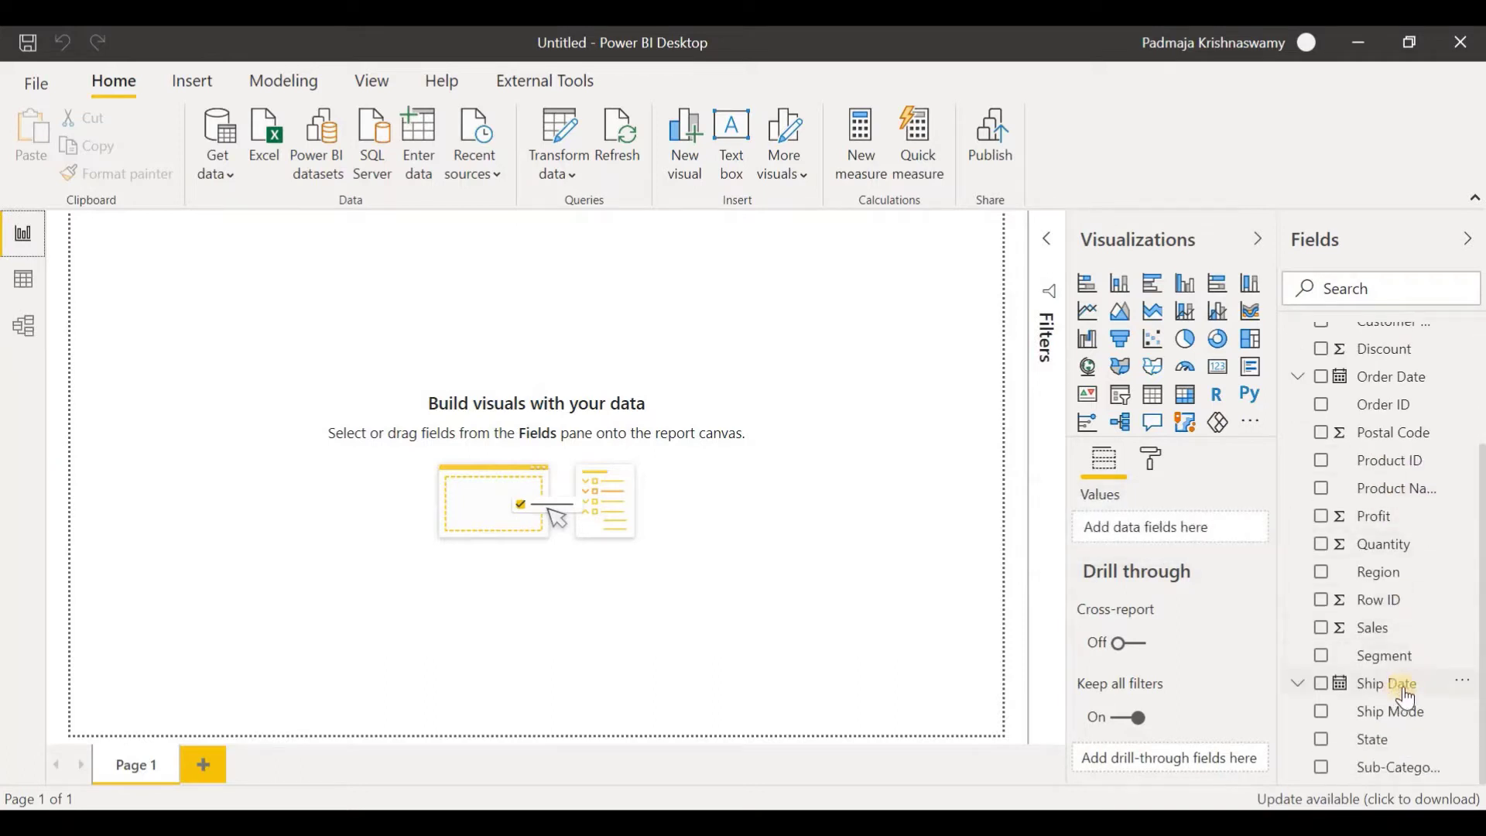
scroll(1407, 687, up, 3)
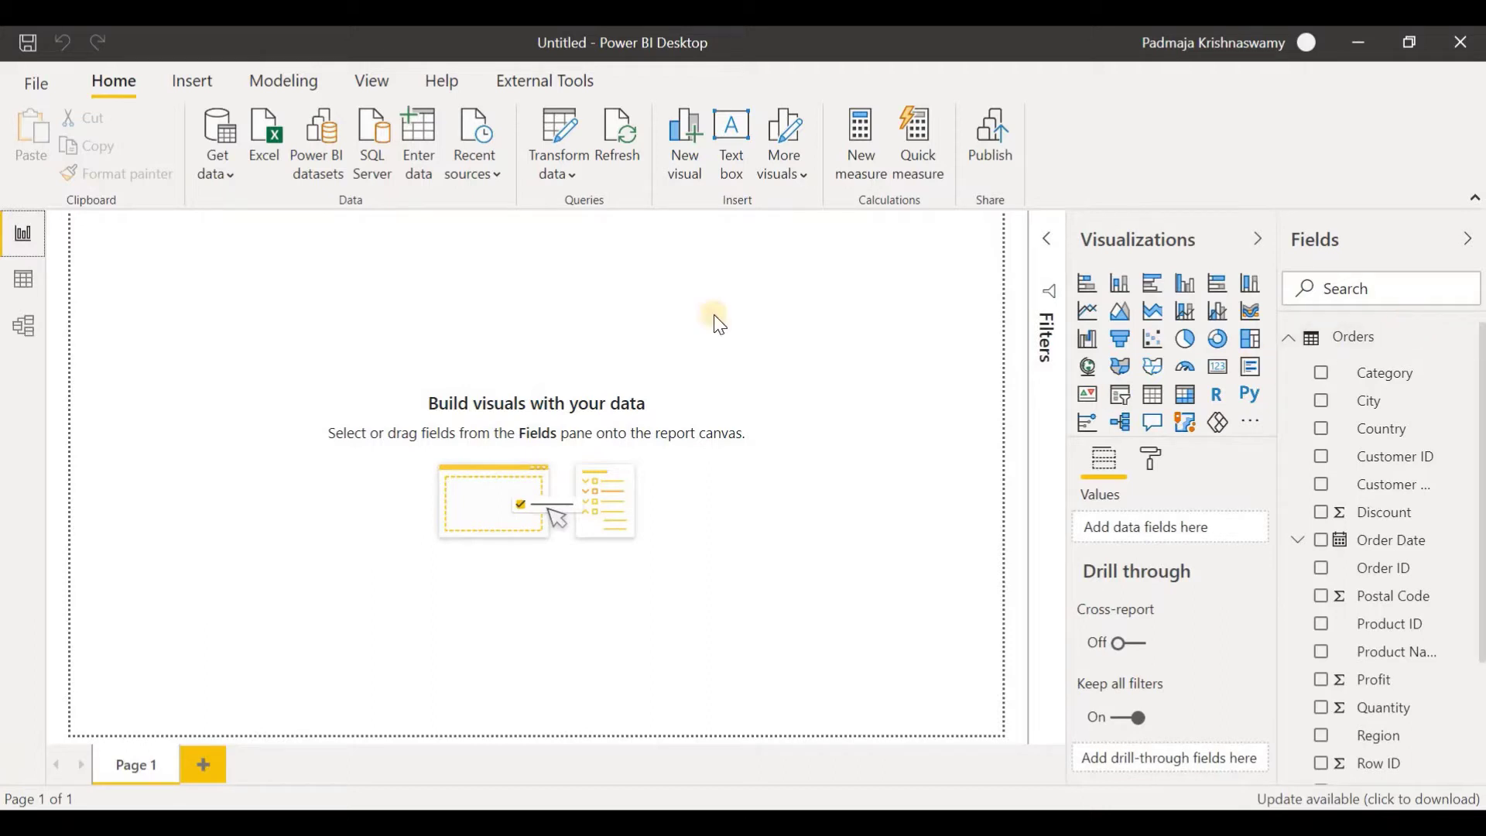
Step: Write a calculated table Dates using CALENDARAUTO and GENERATE, with Day, Year, Month Number, Month ("mmmm") and Year Month ("mmm yyyy") columns
click(287, 83)
click(296, 146)
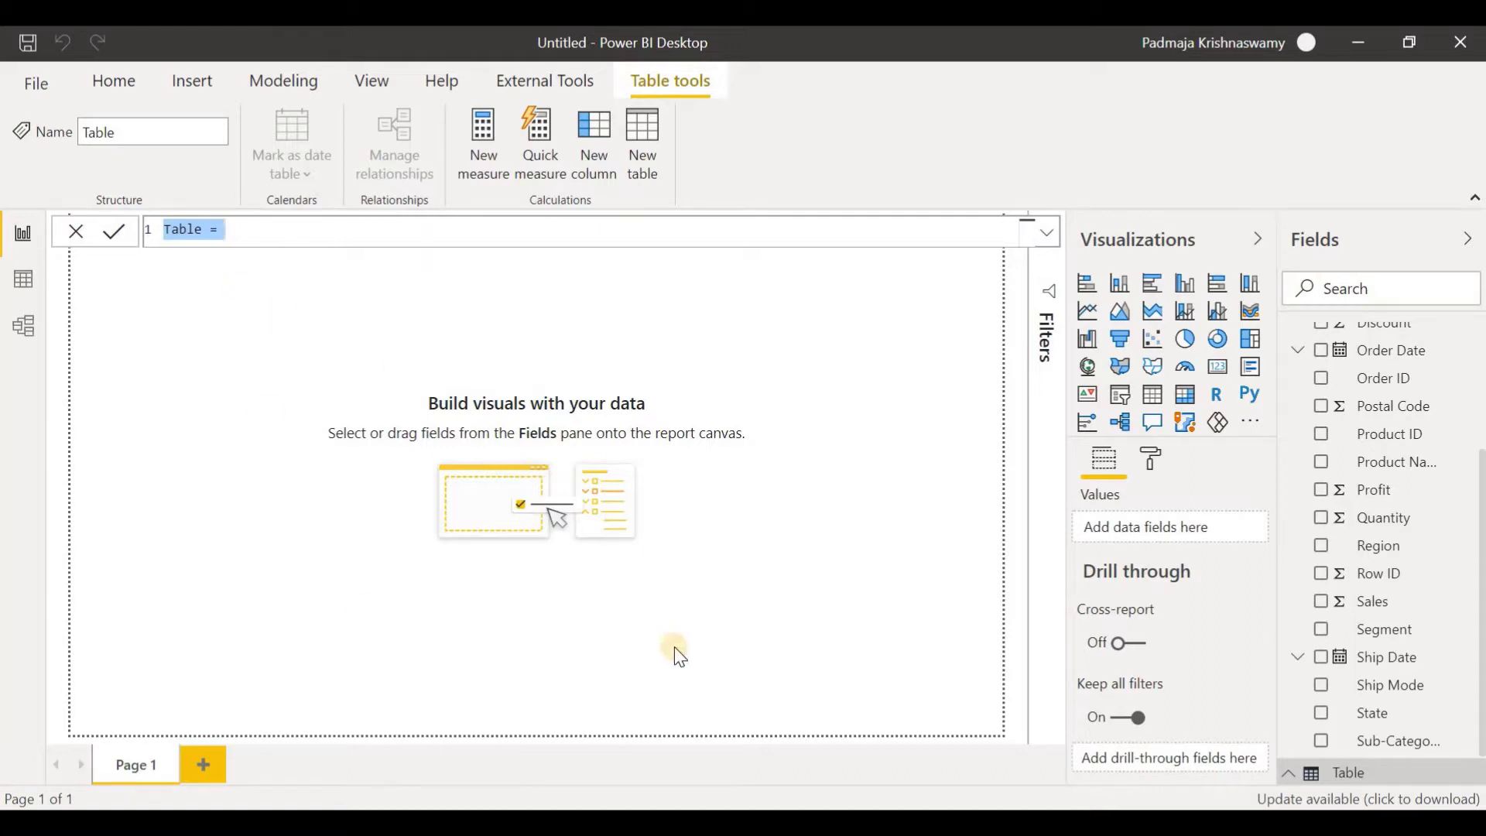
text(Dates = VAR BaseCalendar =         CALENDARAUTO() RETURN     GENERATE(         BaseCalendar,         VAR BaseDate=[Date]         VAR YearDate = YEAR(BaseDate)         VAR MonthNumber = Month(BaseDate)         RETURN ROW(             "Day", BaseDate,             "Year",YearDate,                     "Month Number",MonthNumber,             "Month",FORMAT(BaseDate,"mmmm"),             "Year Month",FORMAT(BaseDate,"mmm yyyy")         ) ))
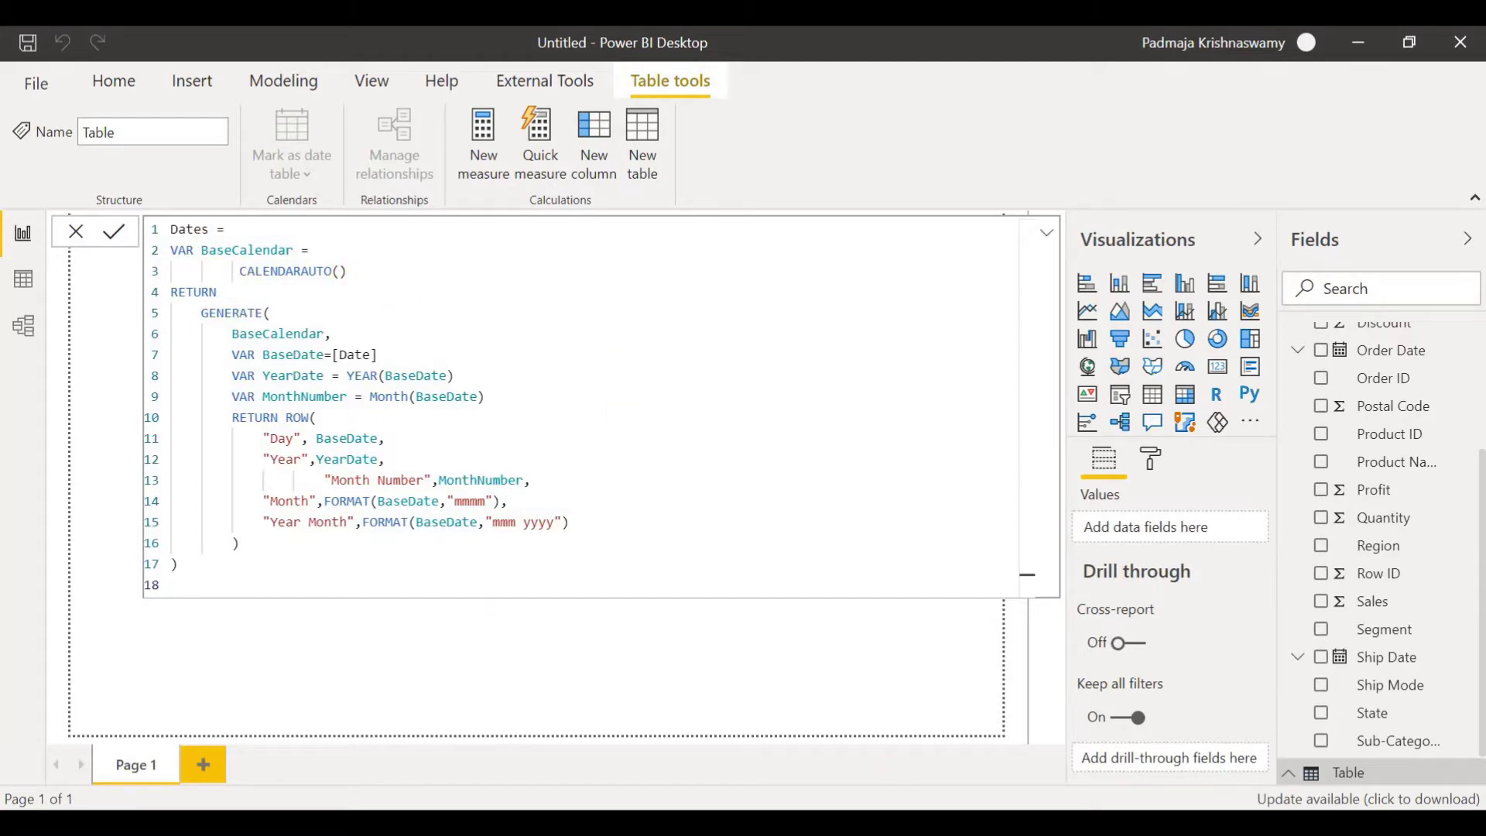
Step: Consult the CALENDARAUTO function documentation in the browser and return to Power BI Desktop
key(alt+Tab)
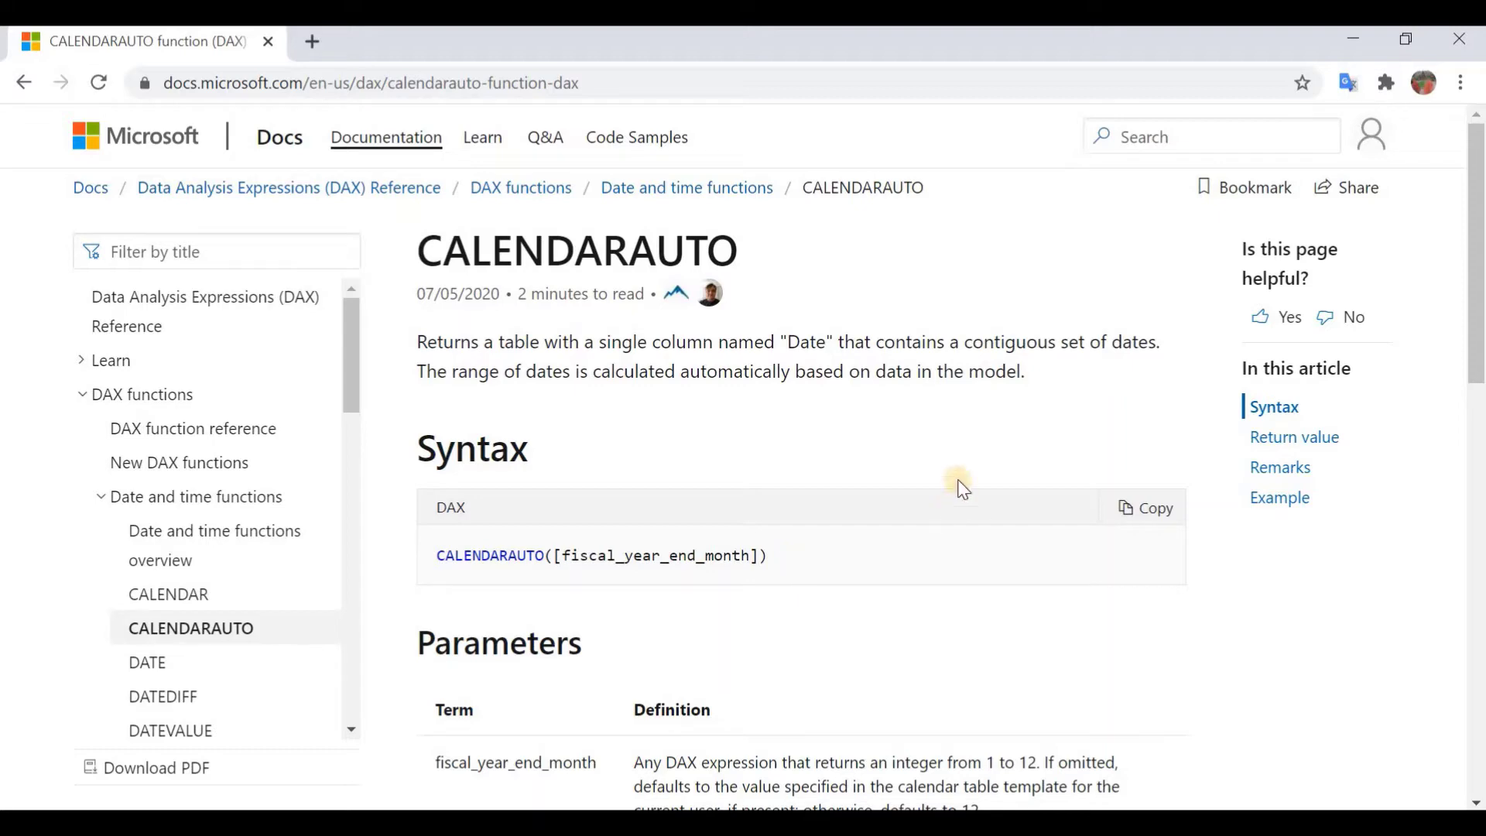
click(1350, 39)
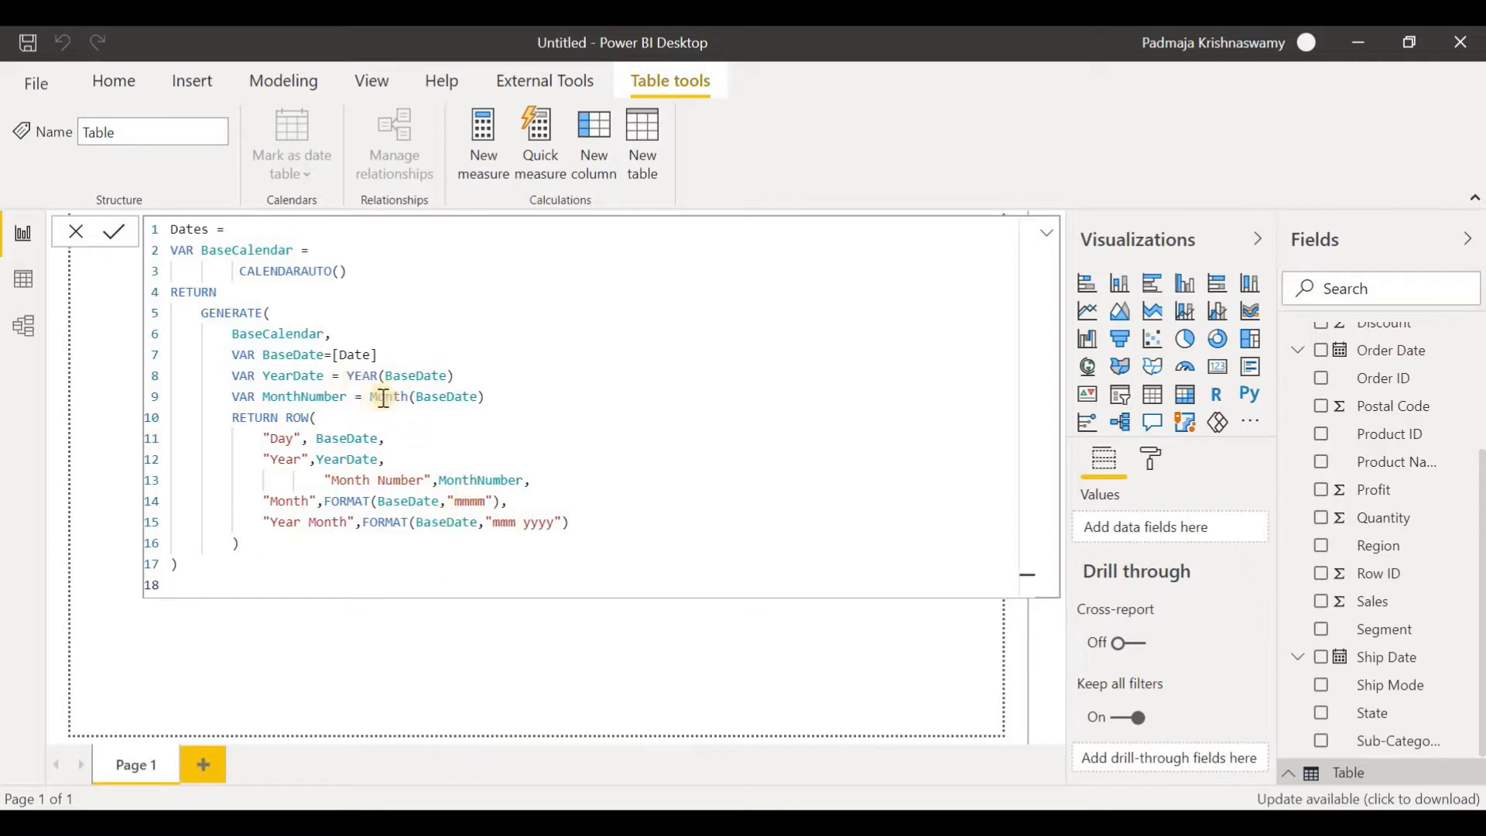
Step: Align the "Month Number" line with the other ROW entries in the Dates formula and commit the table
click(549, 476)
key(Home)
key(shift+Tab)
key(shift+Tab)
click(373, 565)
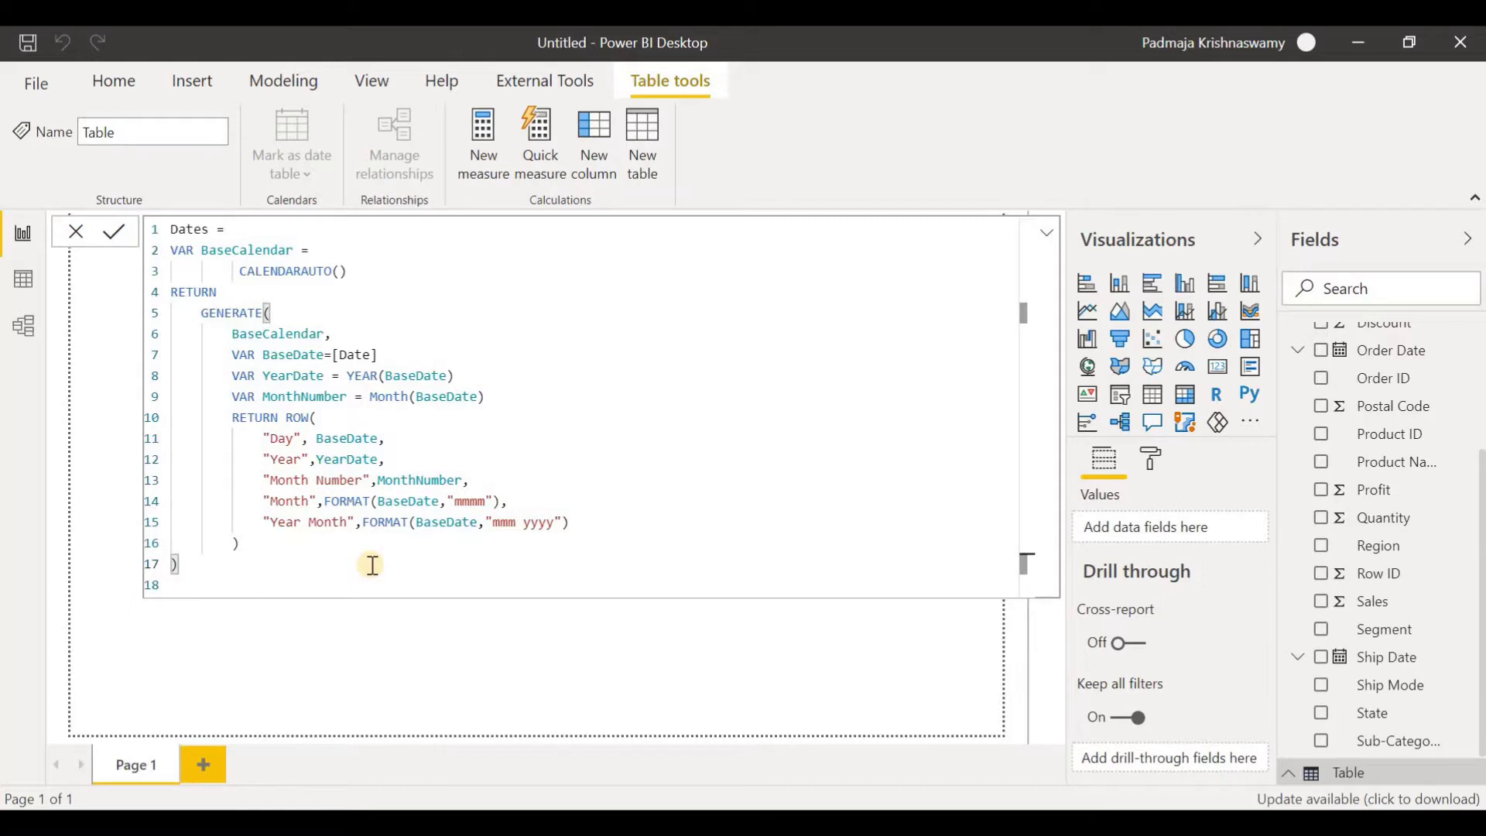
key(Return)
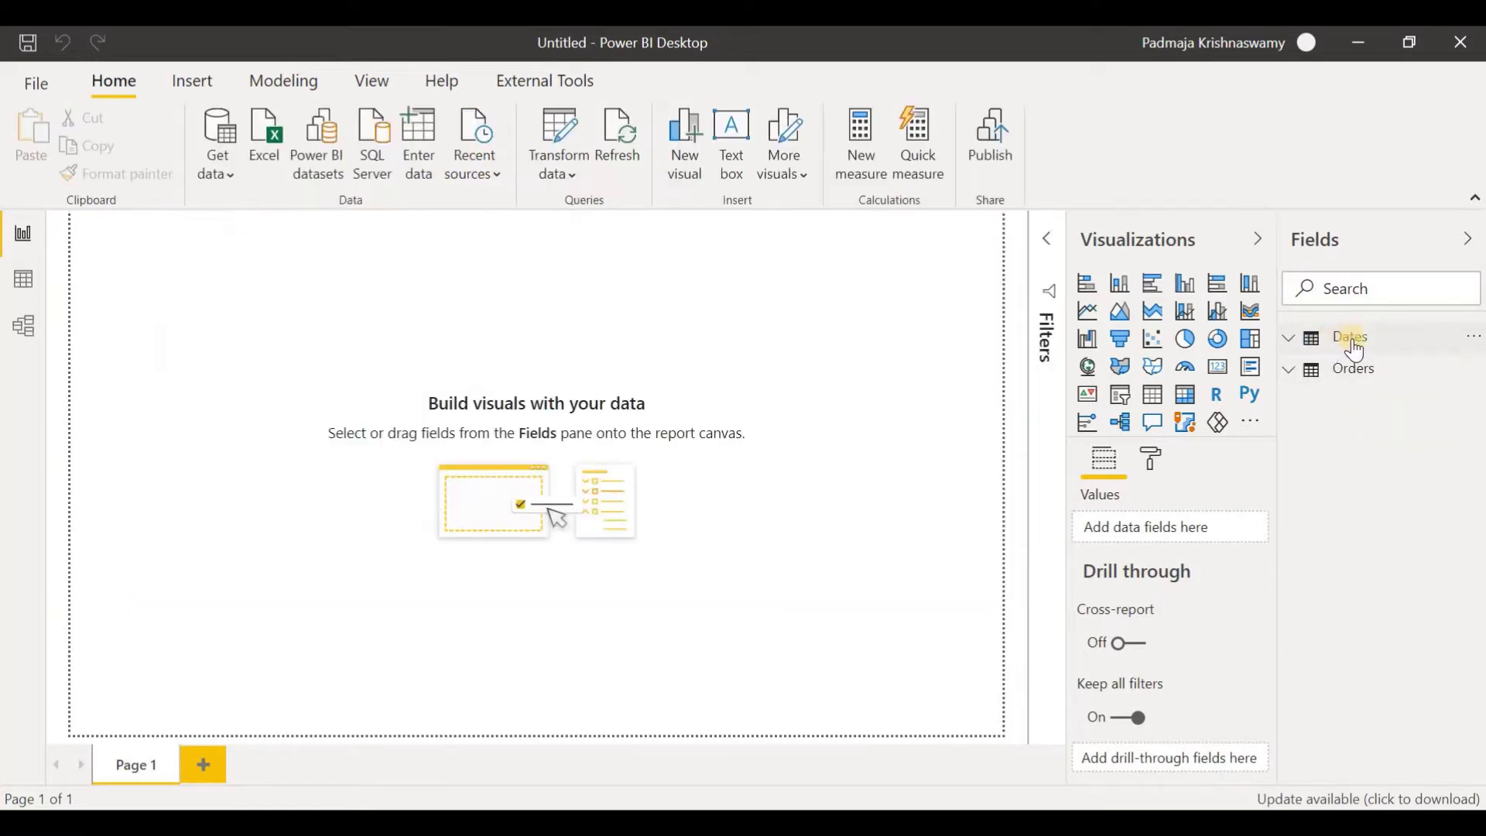
Step: Create a relationship in the data model from Date in the Dates table to Order Date in the Orders table
click(1291, 342)
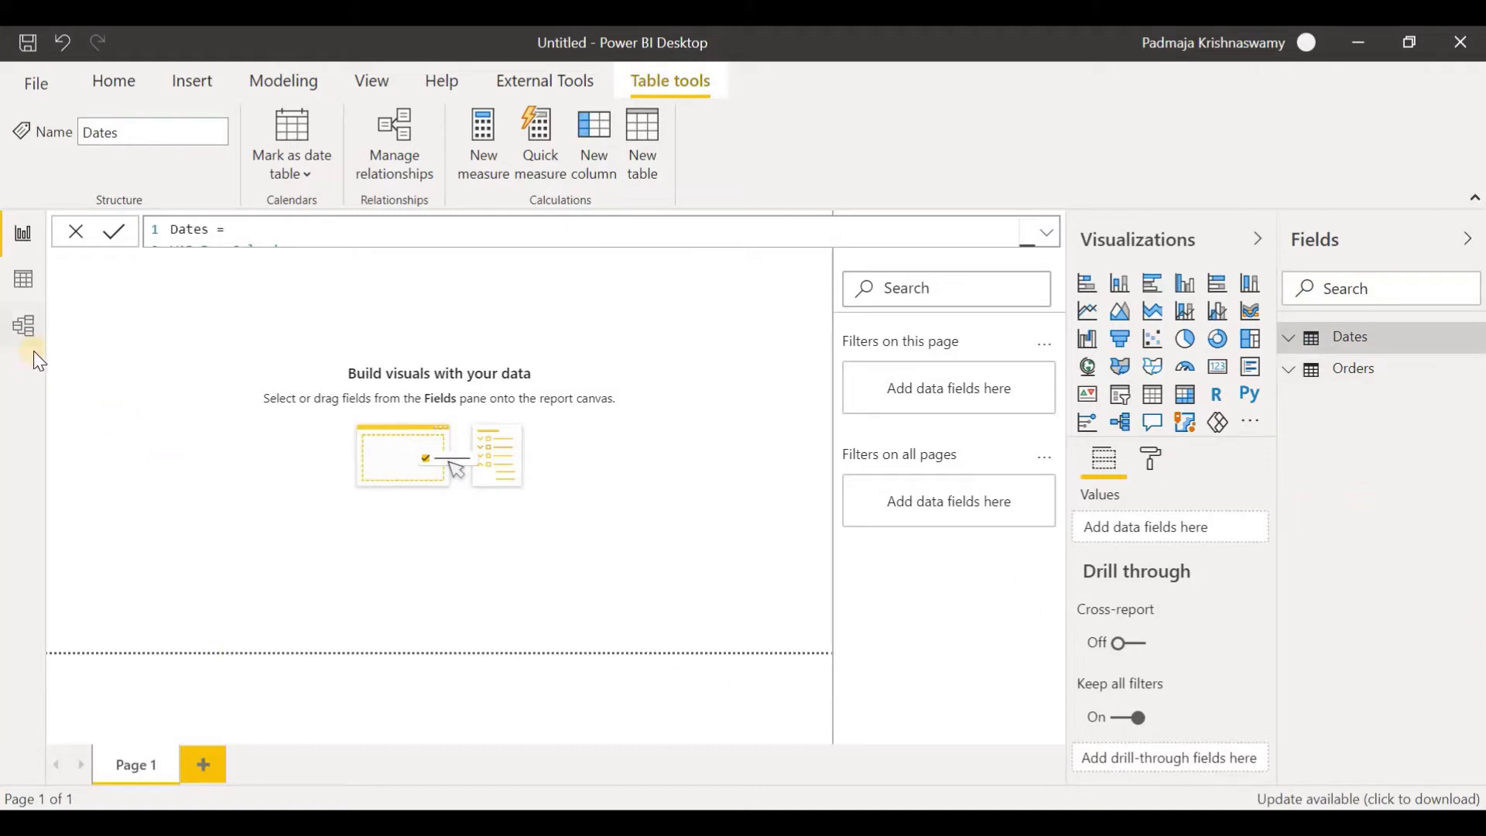
click(23, 328)
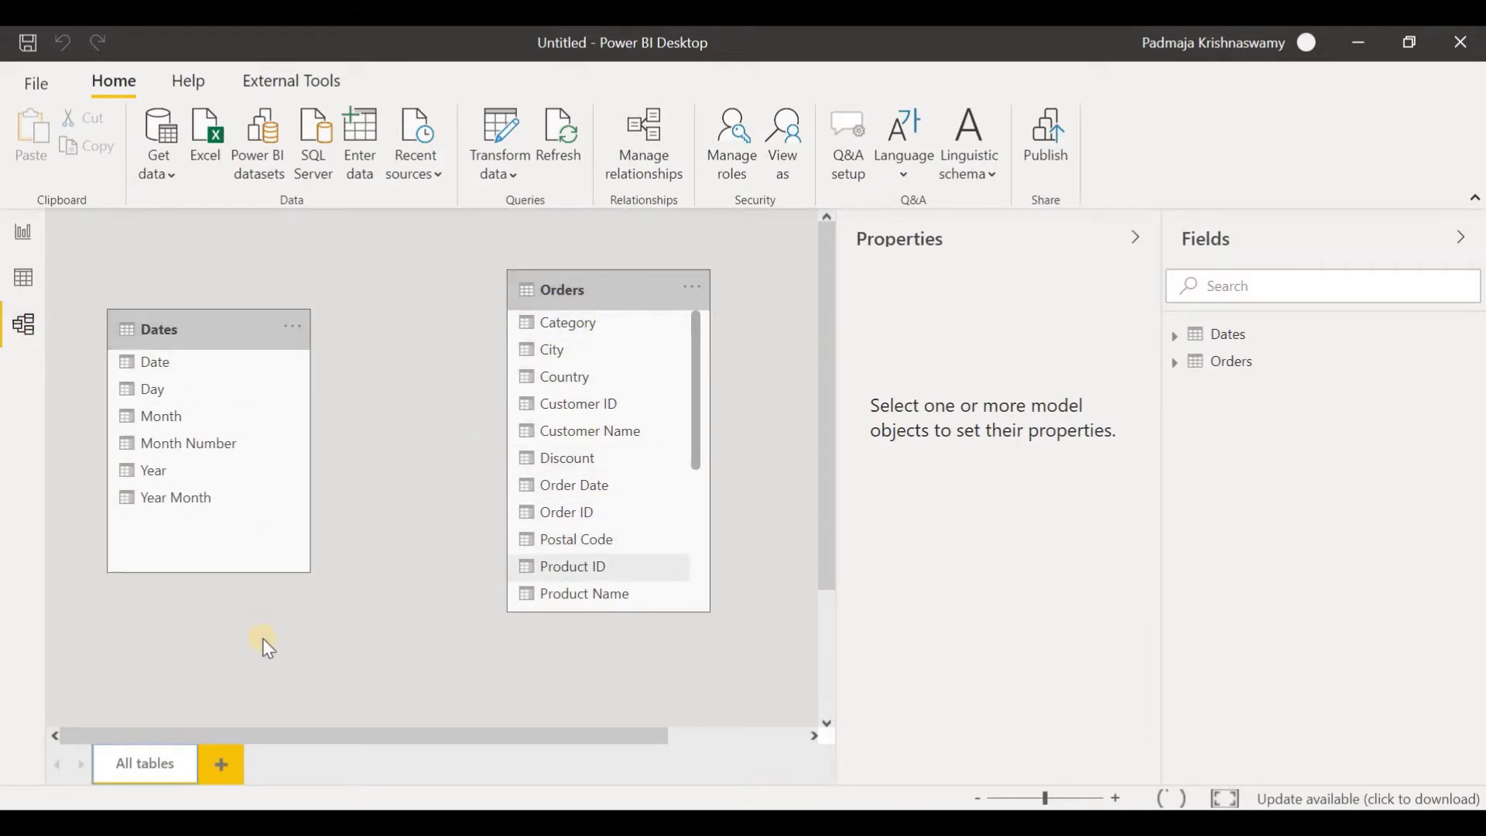
click(283, 364)
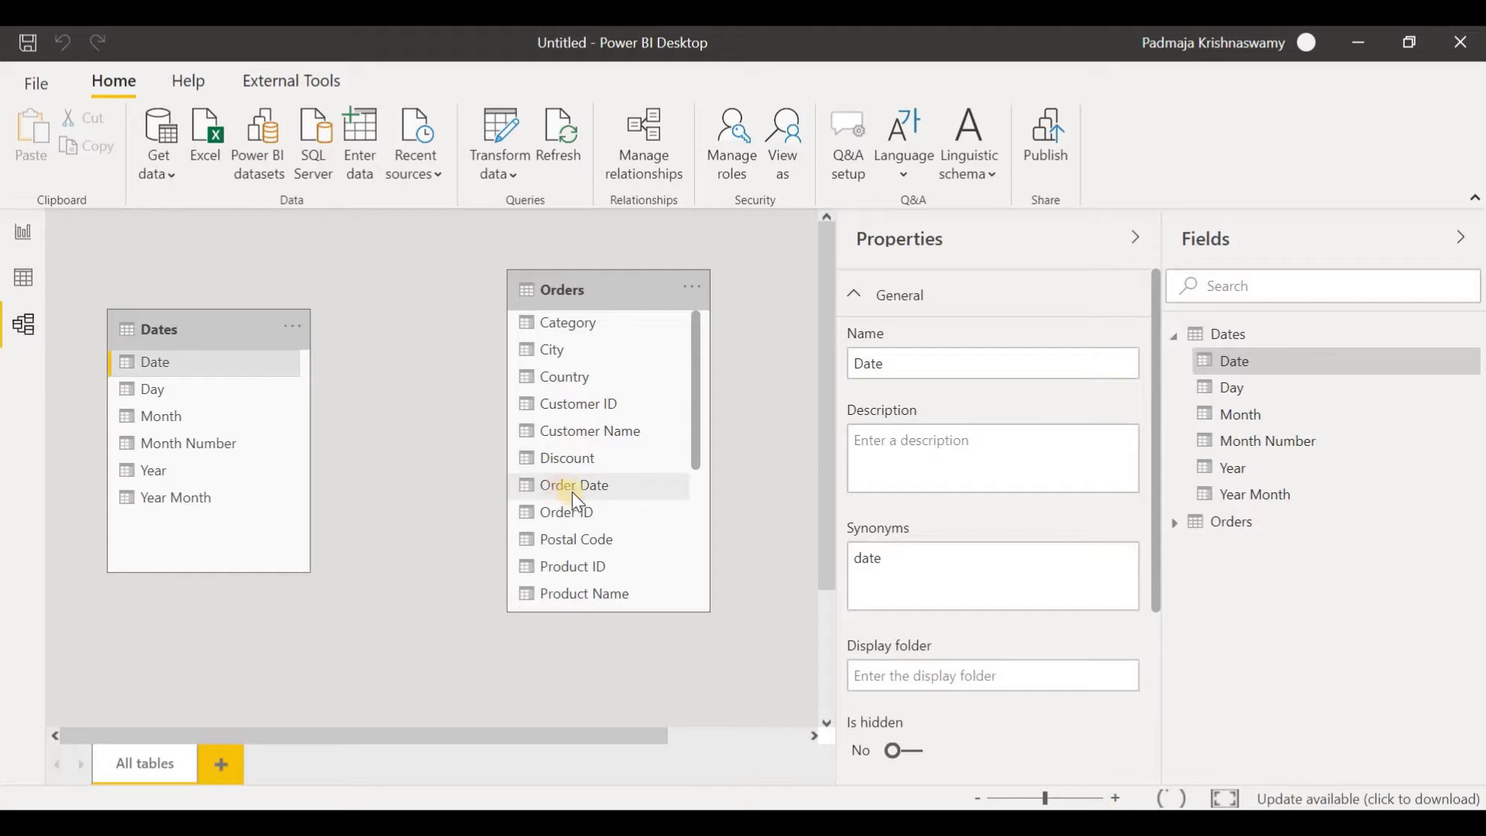
drag(264, 365, 545, 491)
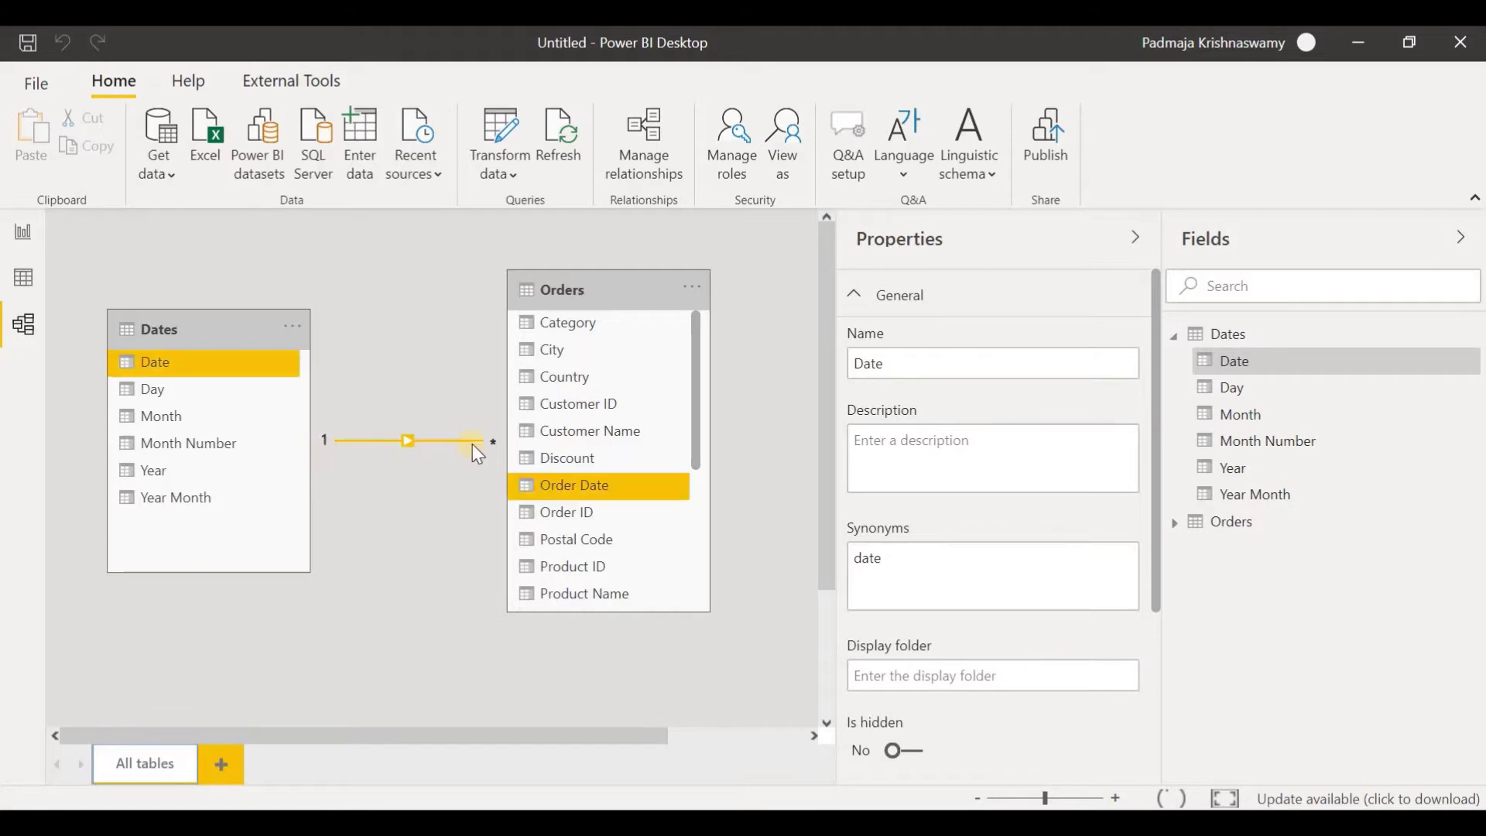
click(397, 444)
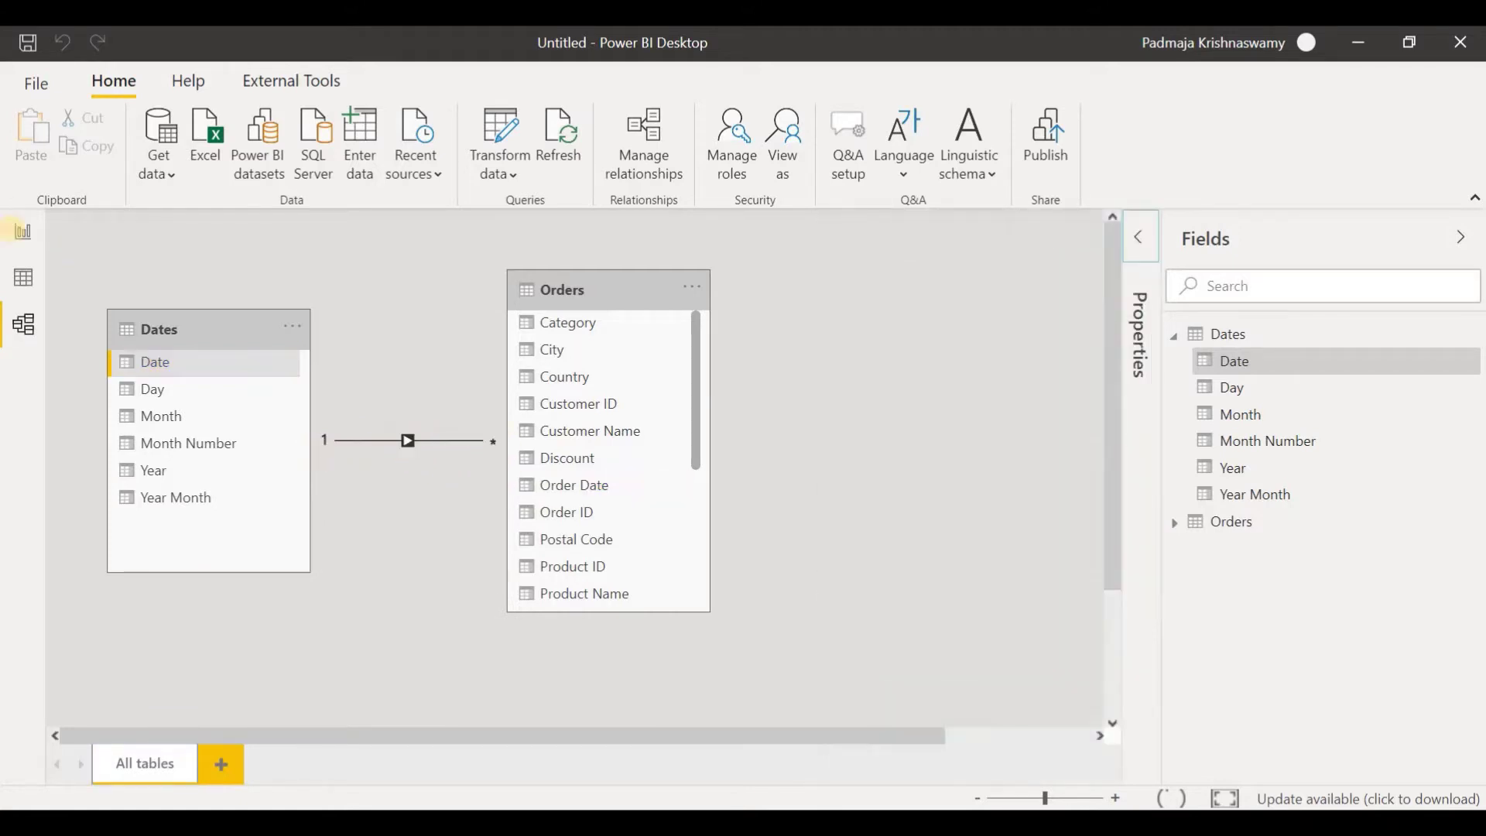
Step: Add a matrix to the report page with Category and Sub-Category as rows, and test expanding and collapsing Furniture
click(21, 236)
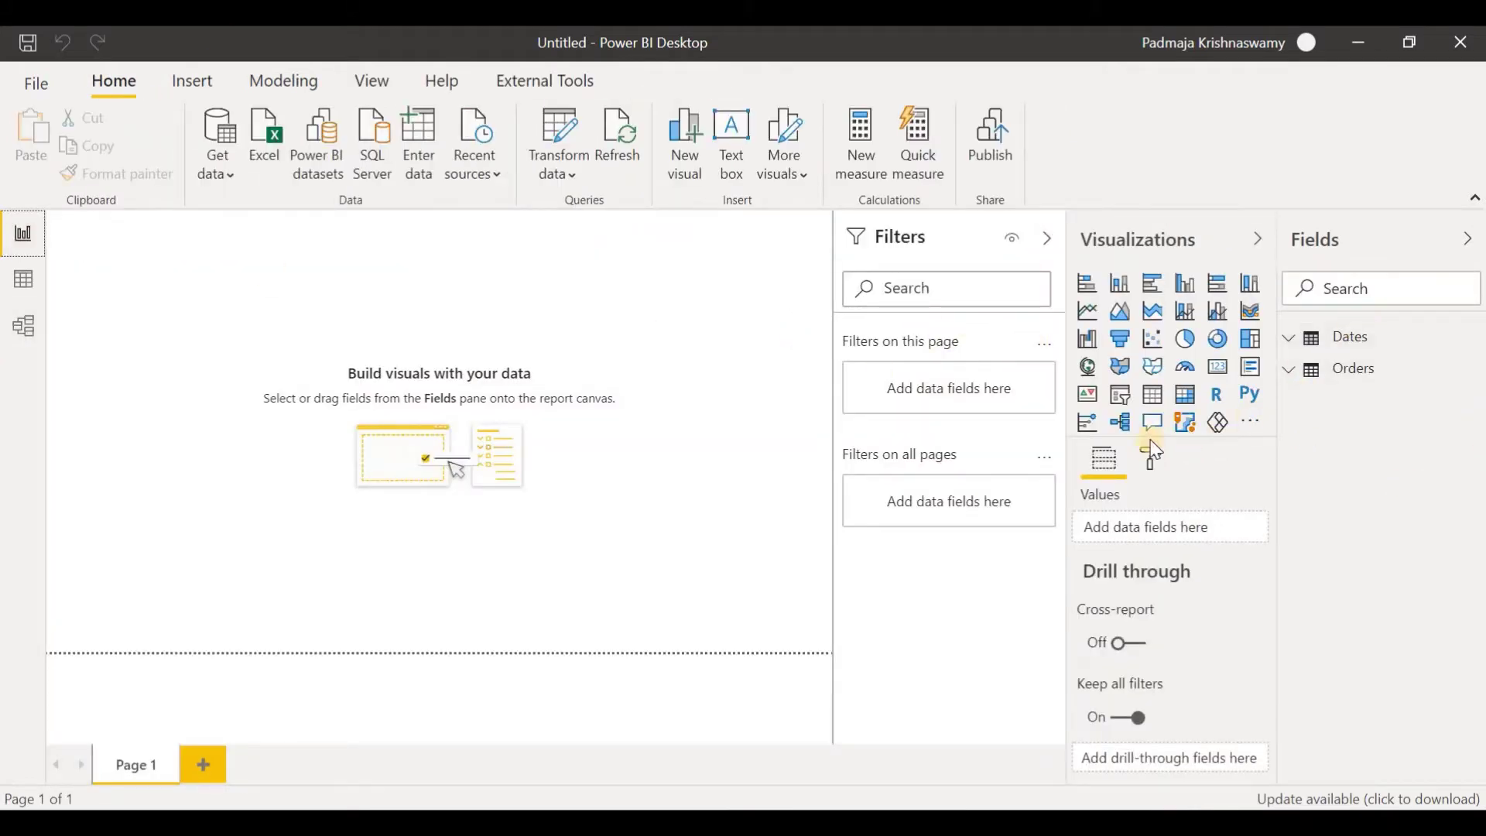
click(1191, 406)
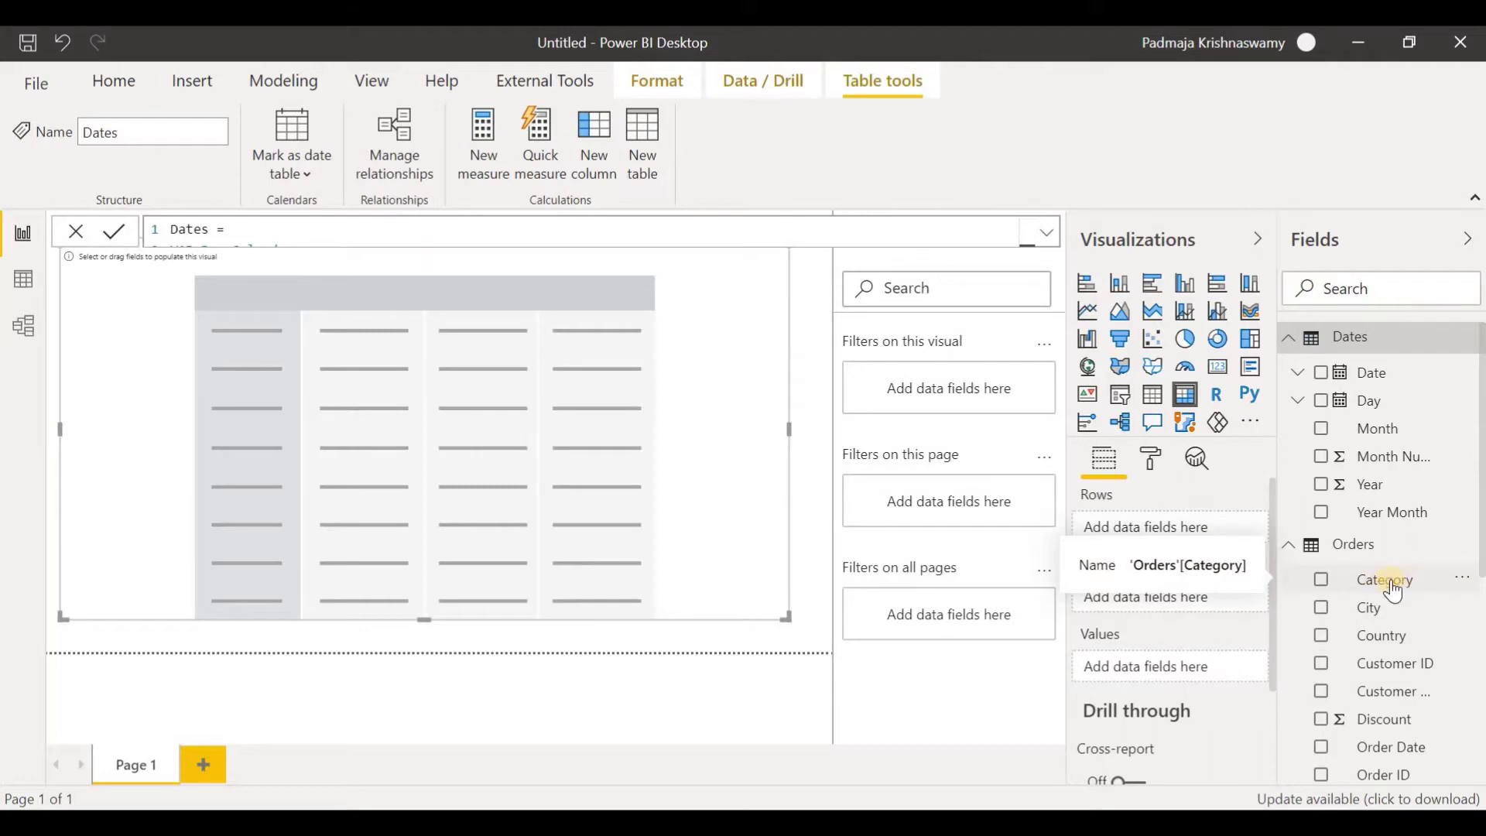
drag(1396, 586, 1201, 535)
scroll(1339, 694, down, 5)
drag(1385, 767, 1128, 552)
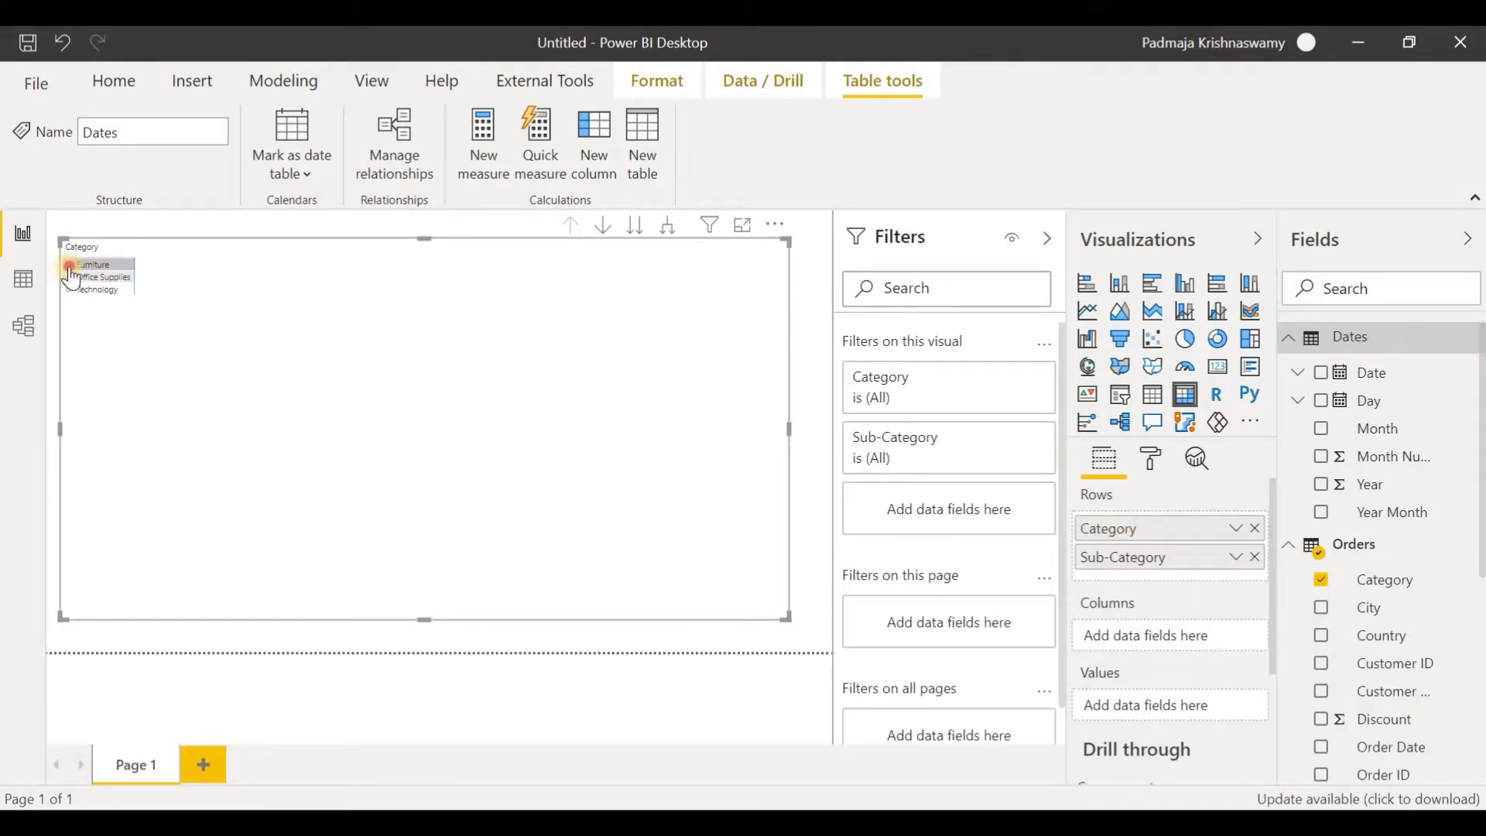
click(69, 266)
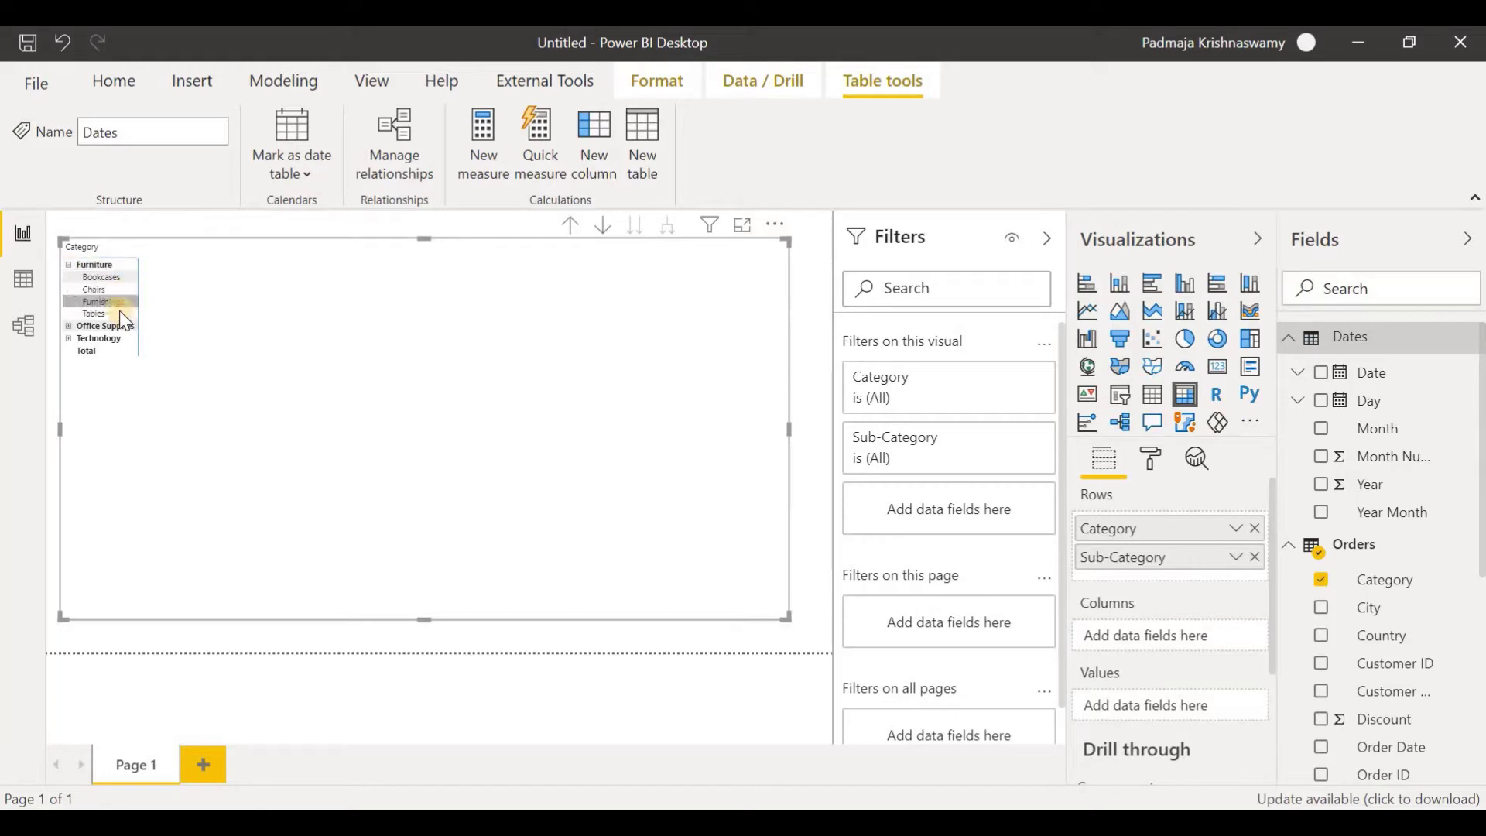
click(68, 265)
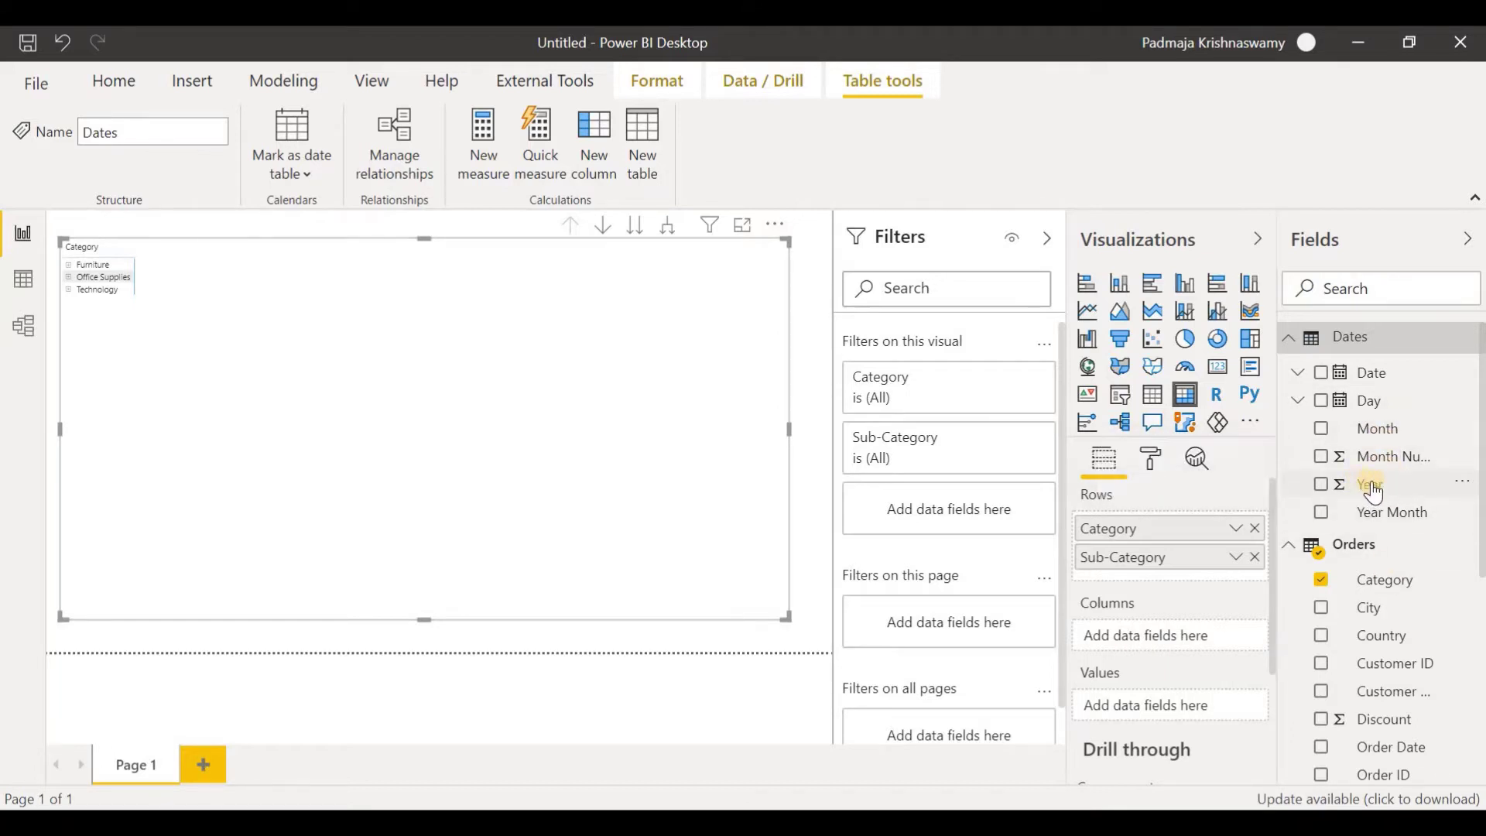
Step: Add Year from the Dates table to the matrix columns, and Sales and Profit from Orders to its values
drag(1375, 492, 1177, 655)
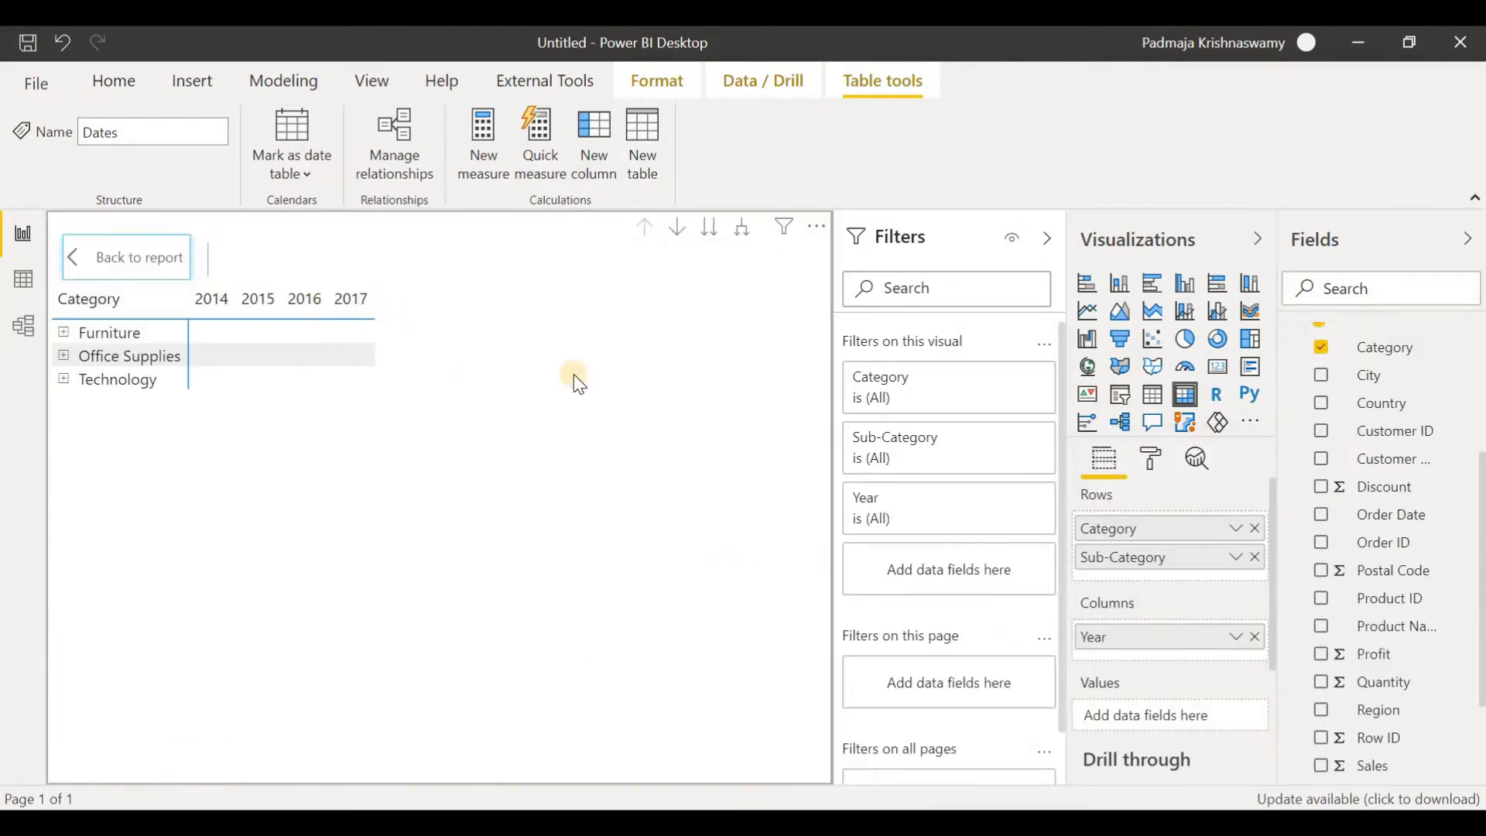
scroll(1157, 688, down, 3)
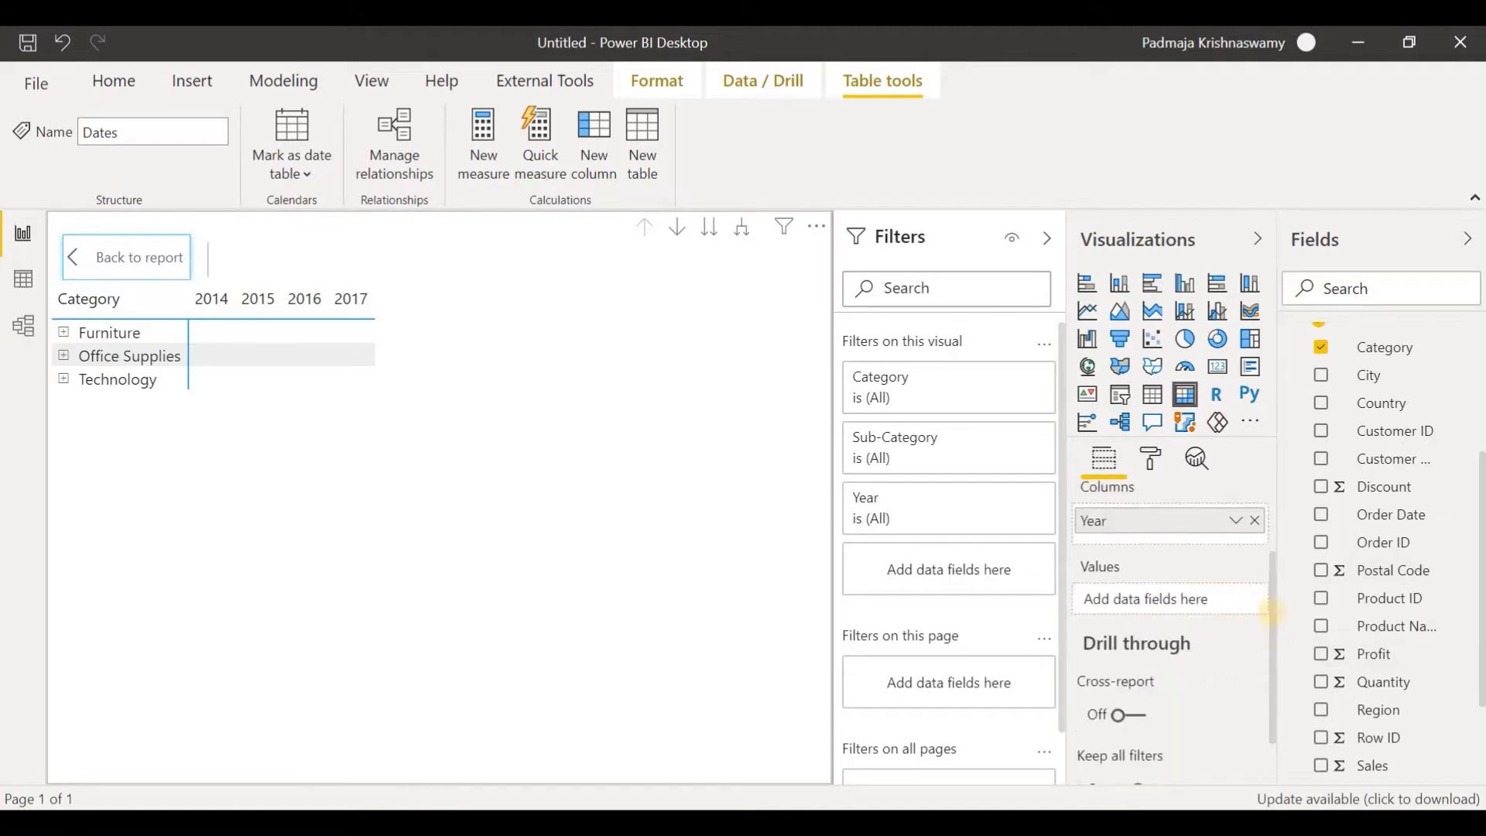
scroll(1454, 732, down, 4)
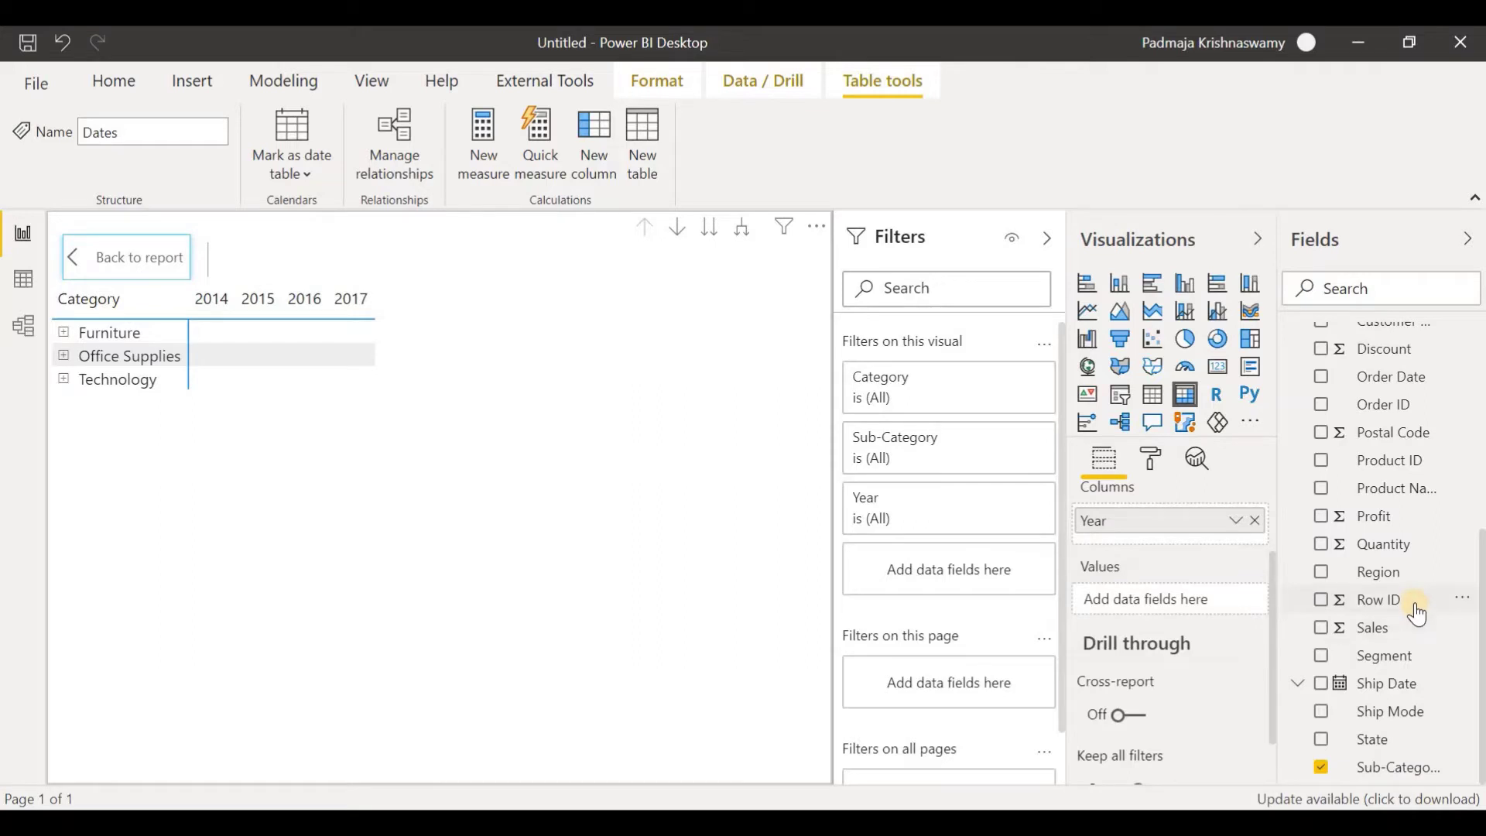
drag(1388, 641, 1131, 597)
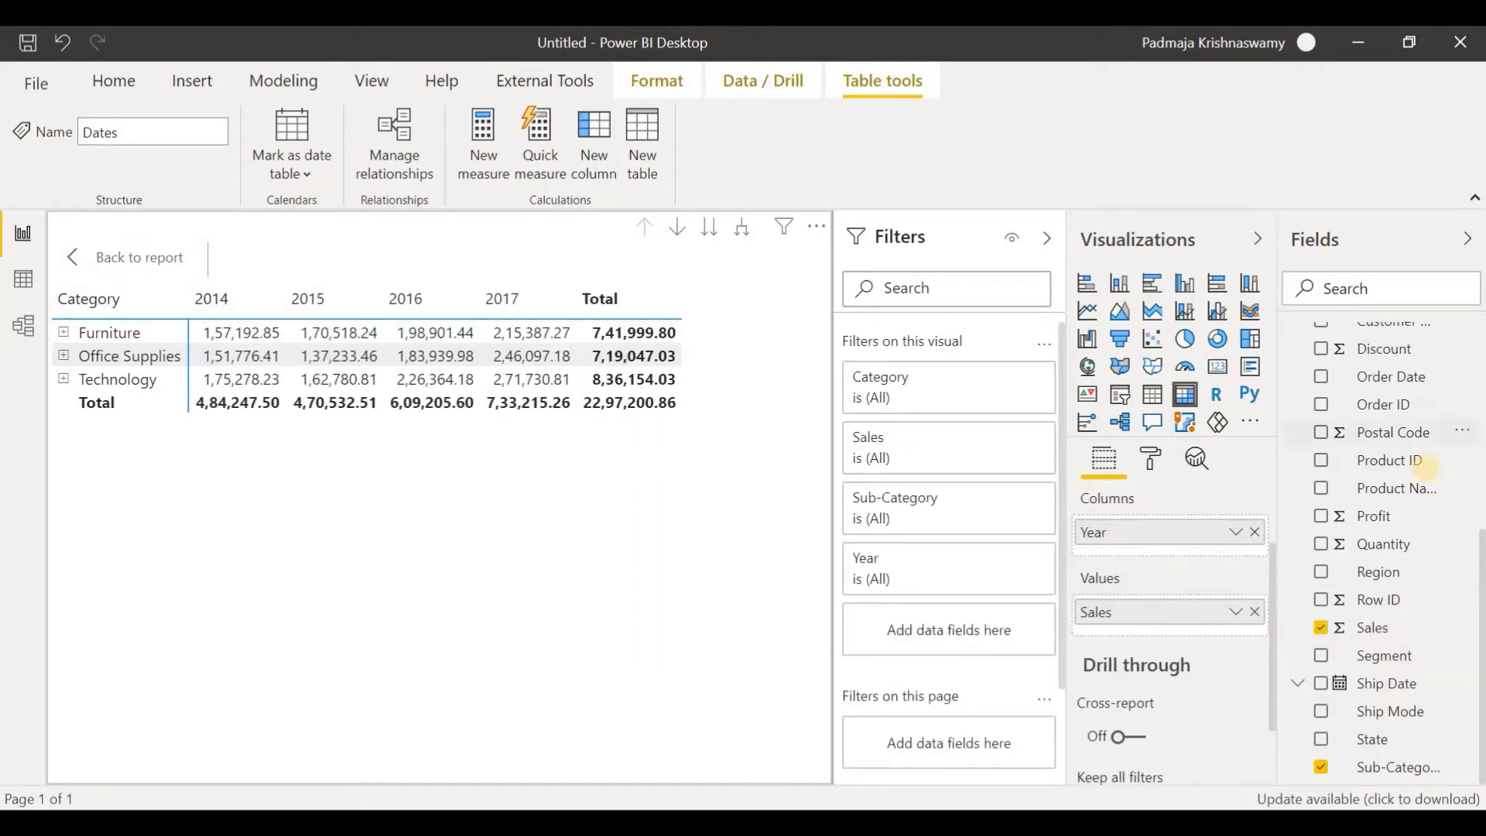
scroll(1440, 488, up, 3)
drag(1229, 657, 1208, 643)
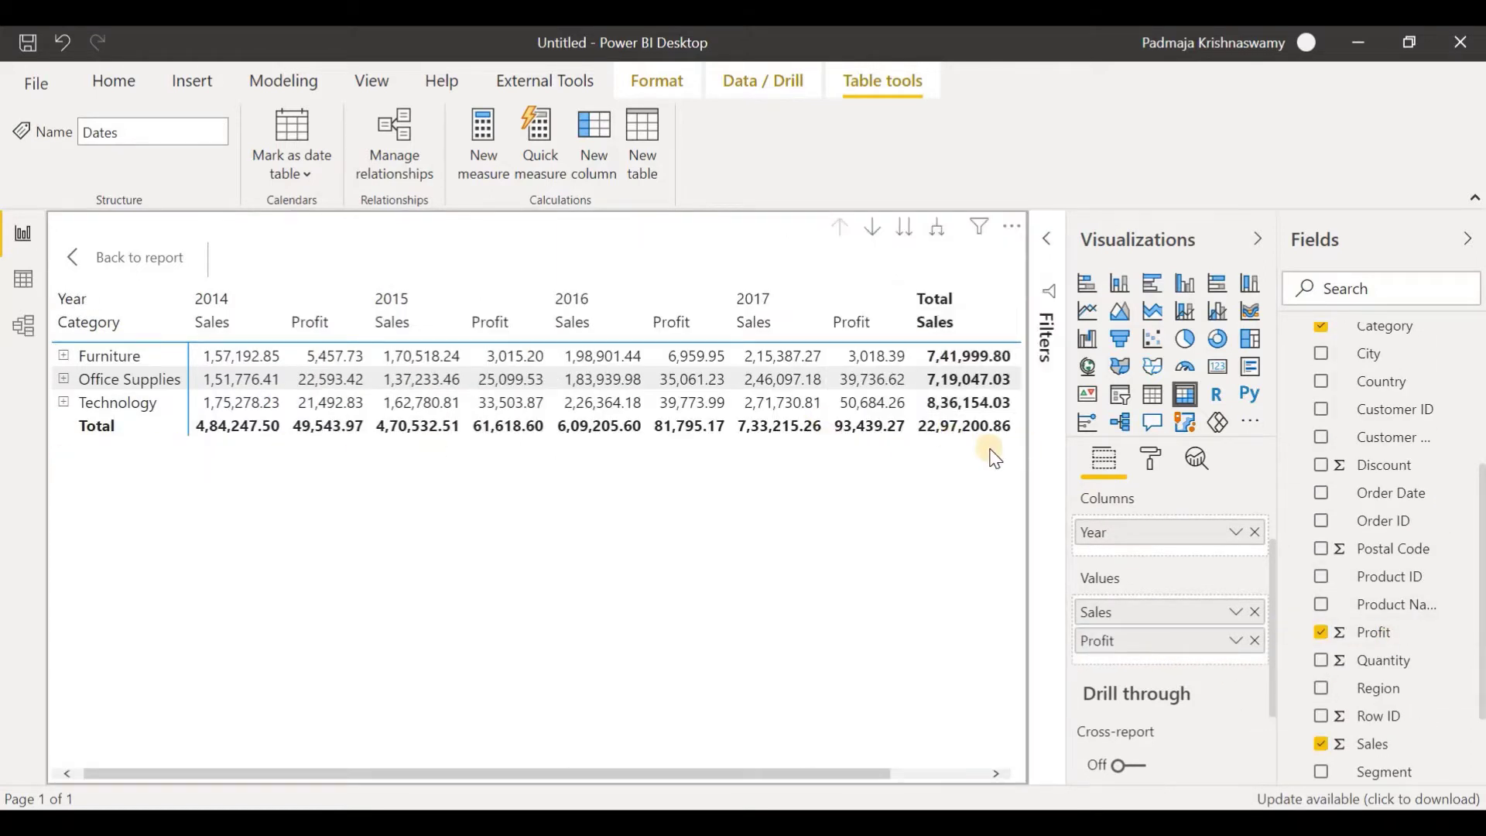
Step: Turn off the row subtotals and column subtotals of the matrix
click(1153, 462)
scroll(1146, 619, down, 3)
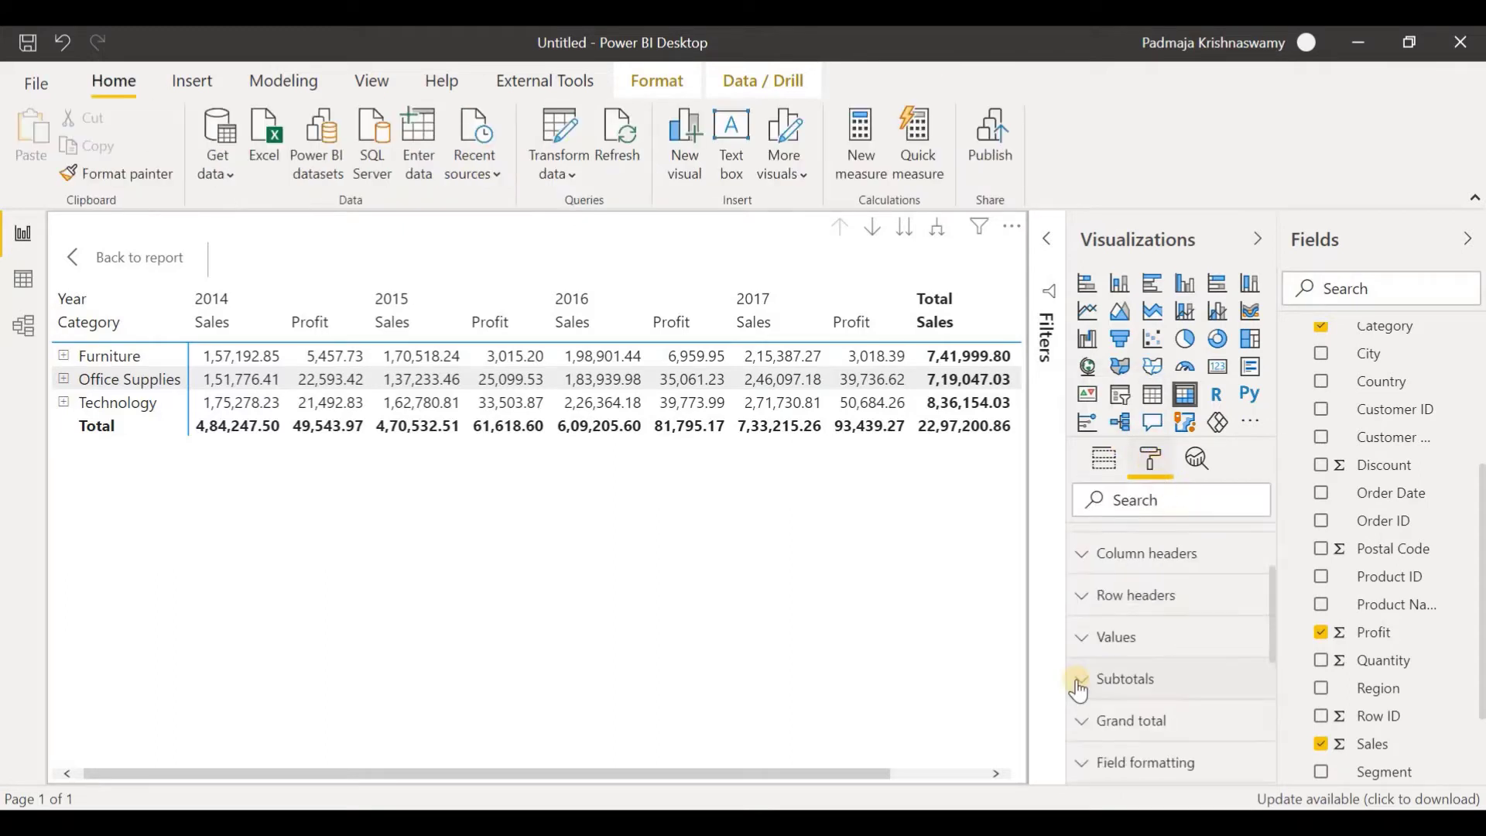
click(1086, 681)
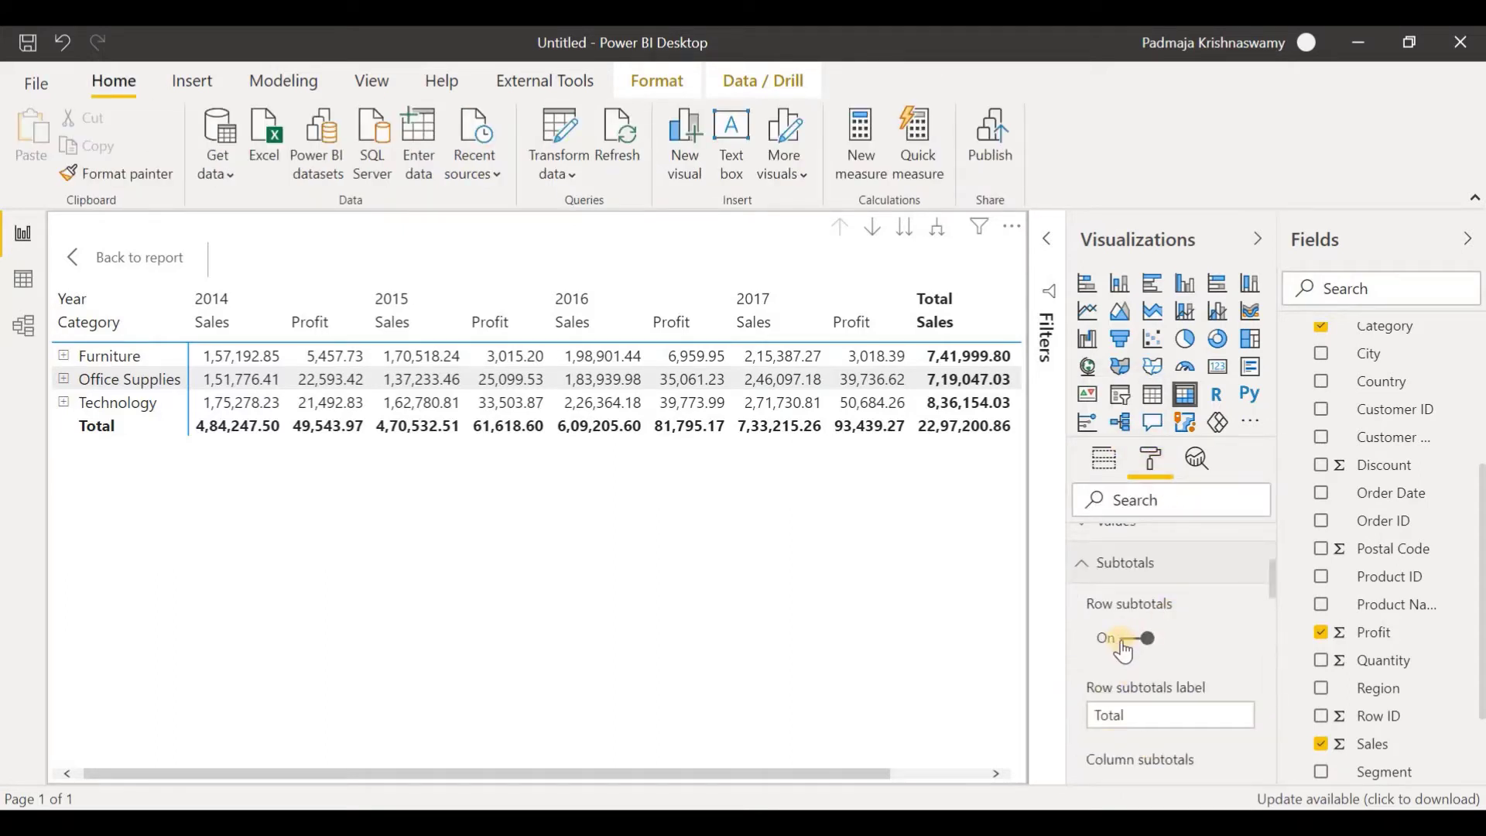
click(1131, 639)
scroll(1227, 697, down, 1)
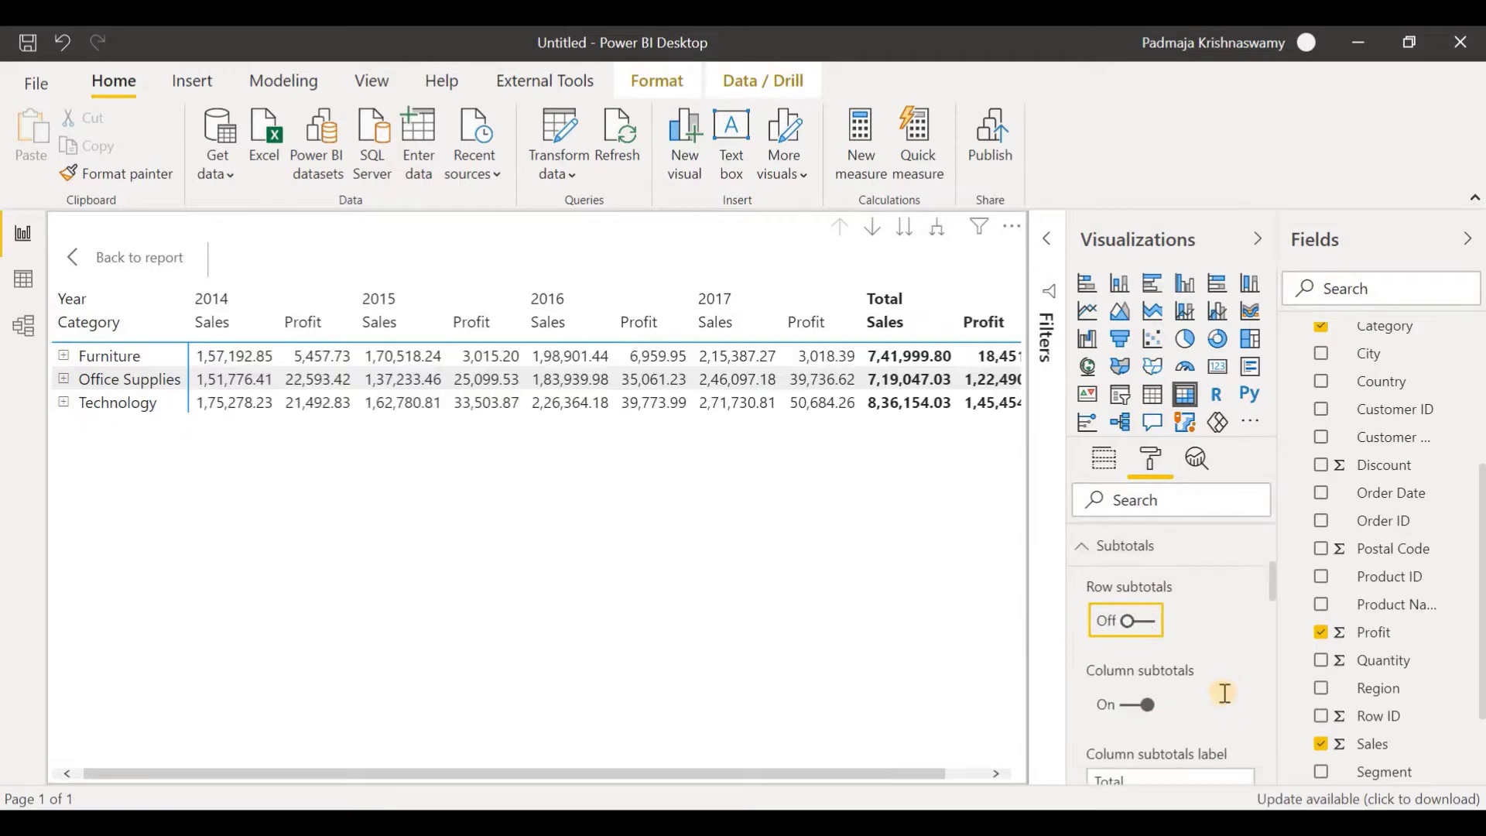
click(1120, 609)
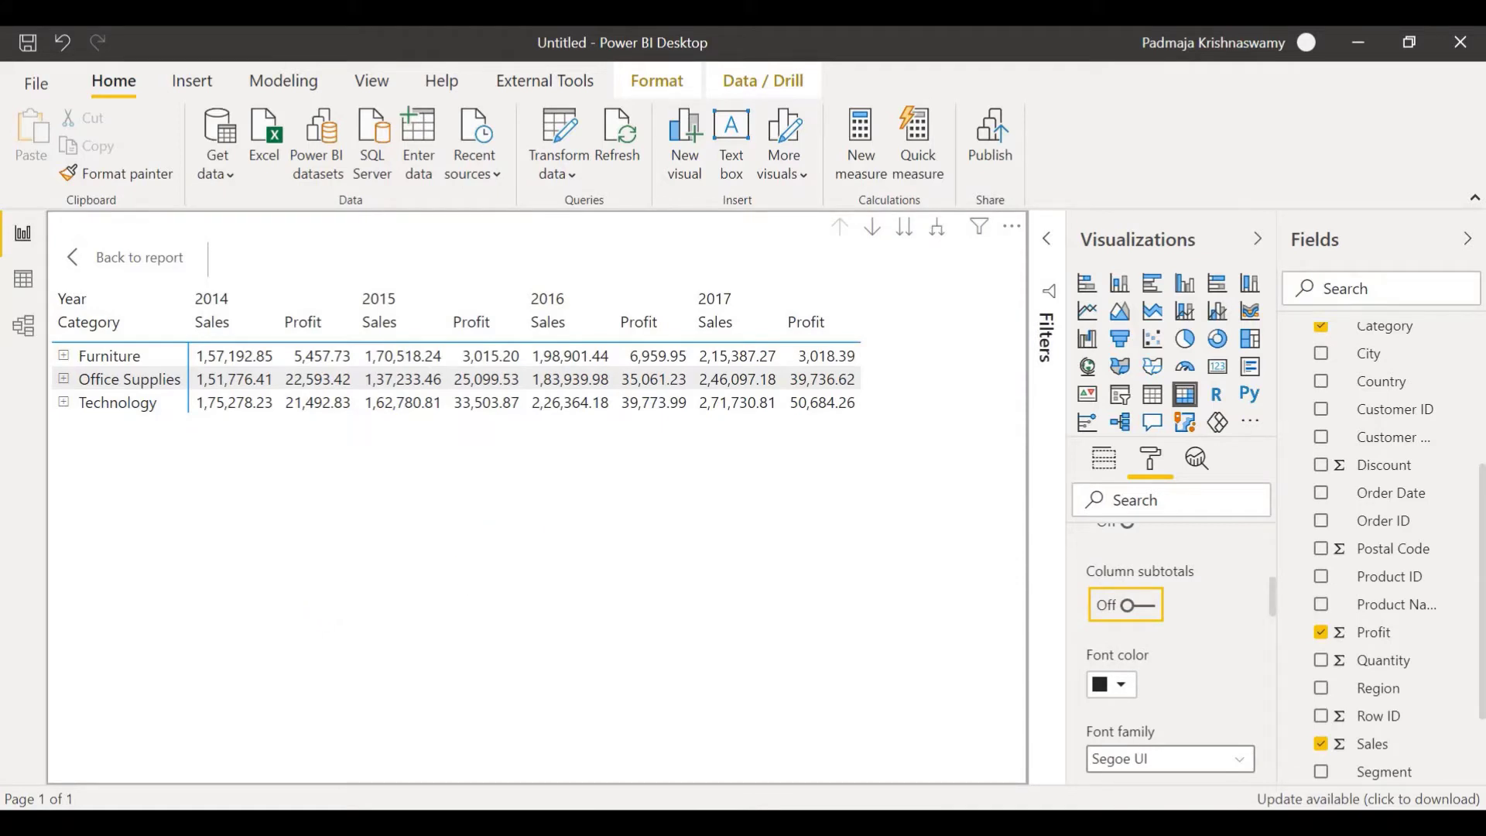
Step: Start a new measure in the Orders table and copy in the Sales YOYGrowth % DAX expression from the Notepad file of measure expressions
click(534, 546)
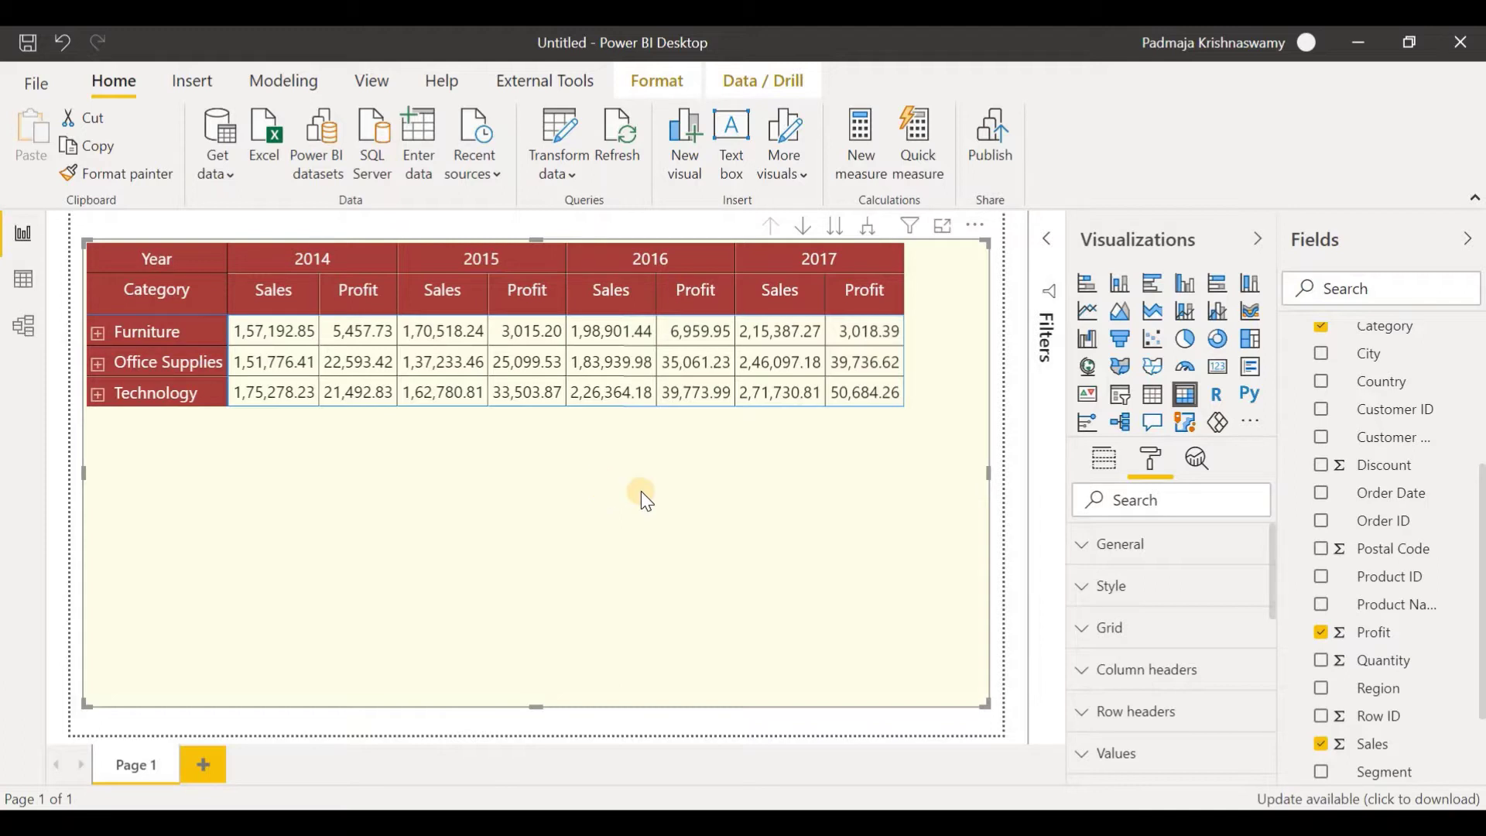
scroll(1332, 607, up, 3)
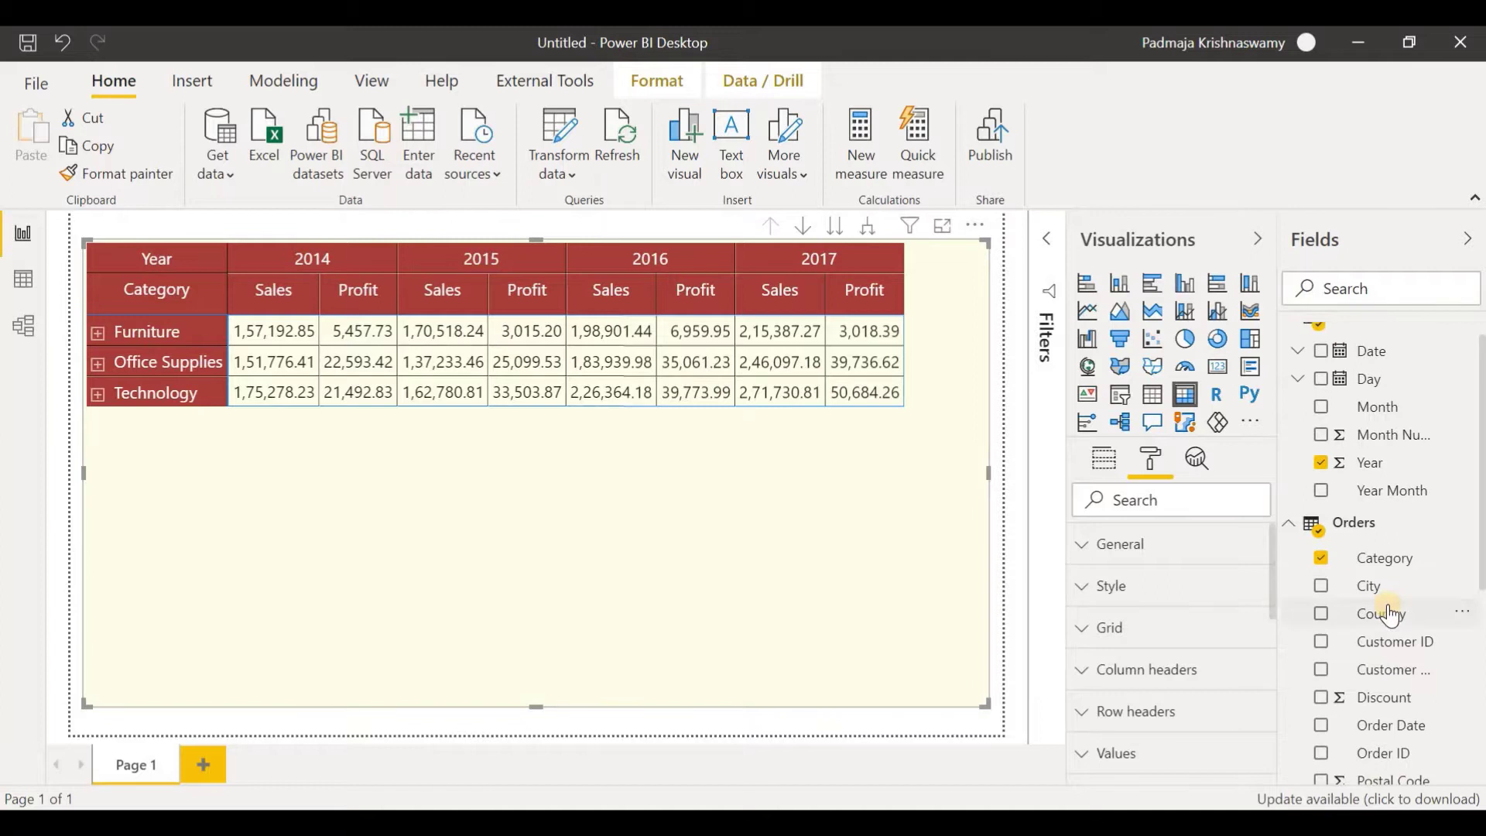
click(1362, 533)
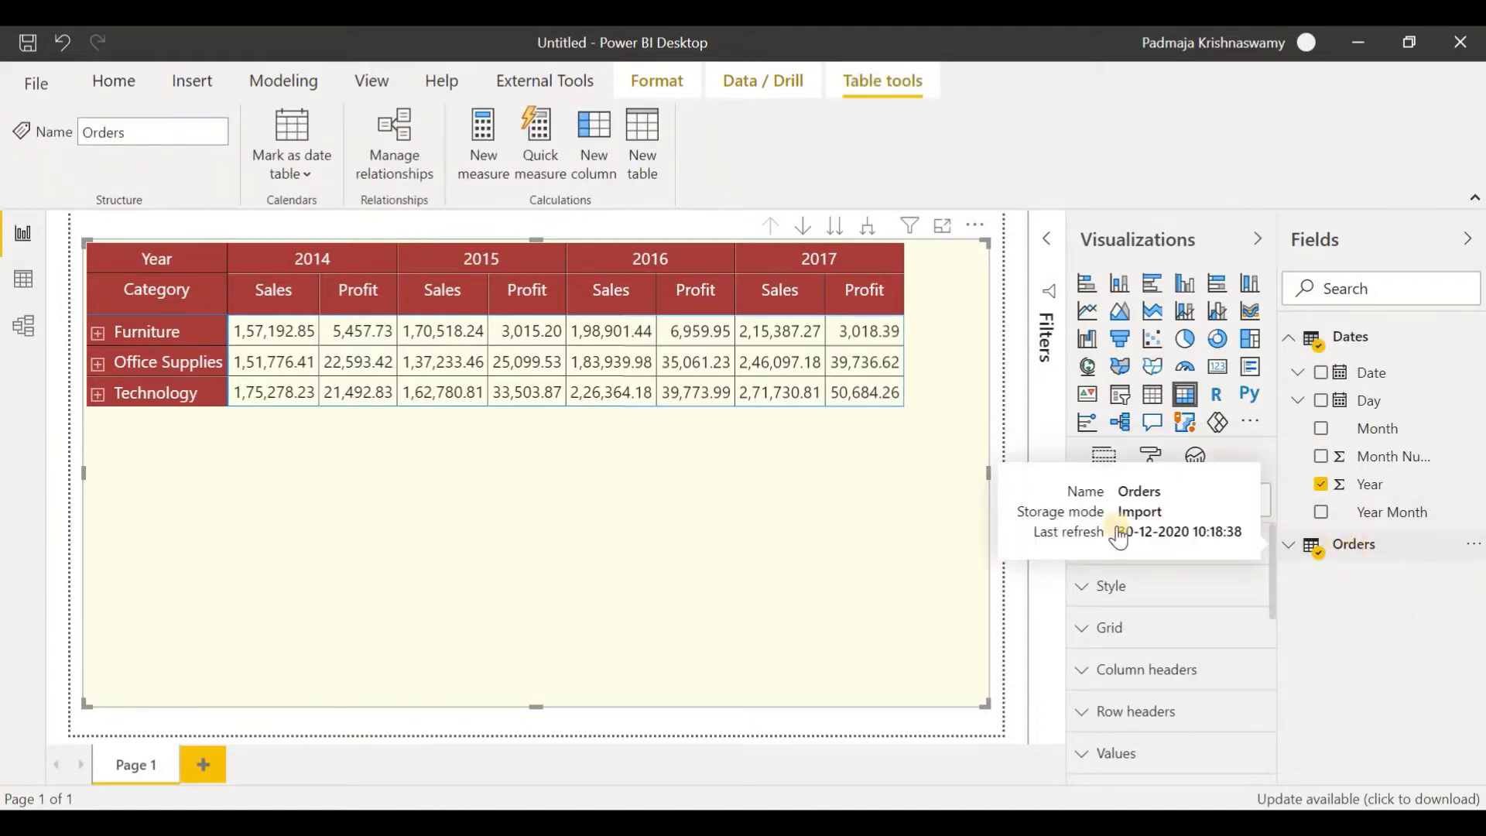
click(490, 155)
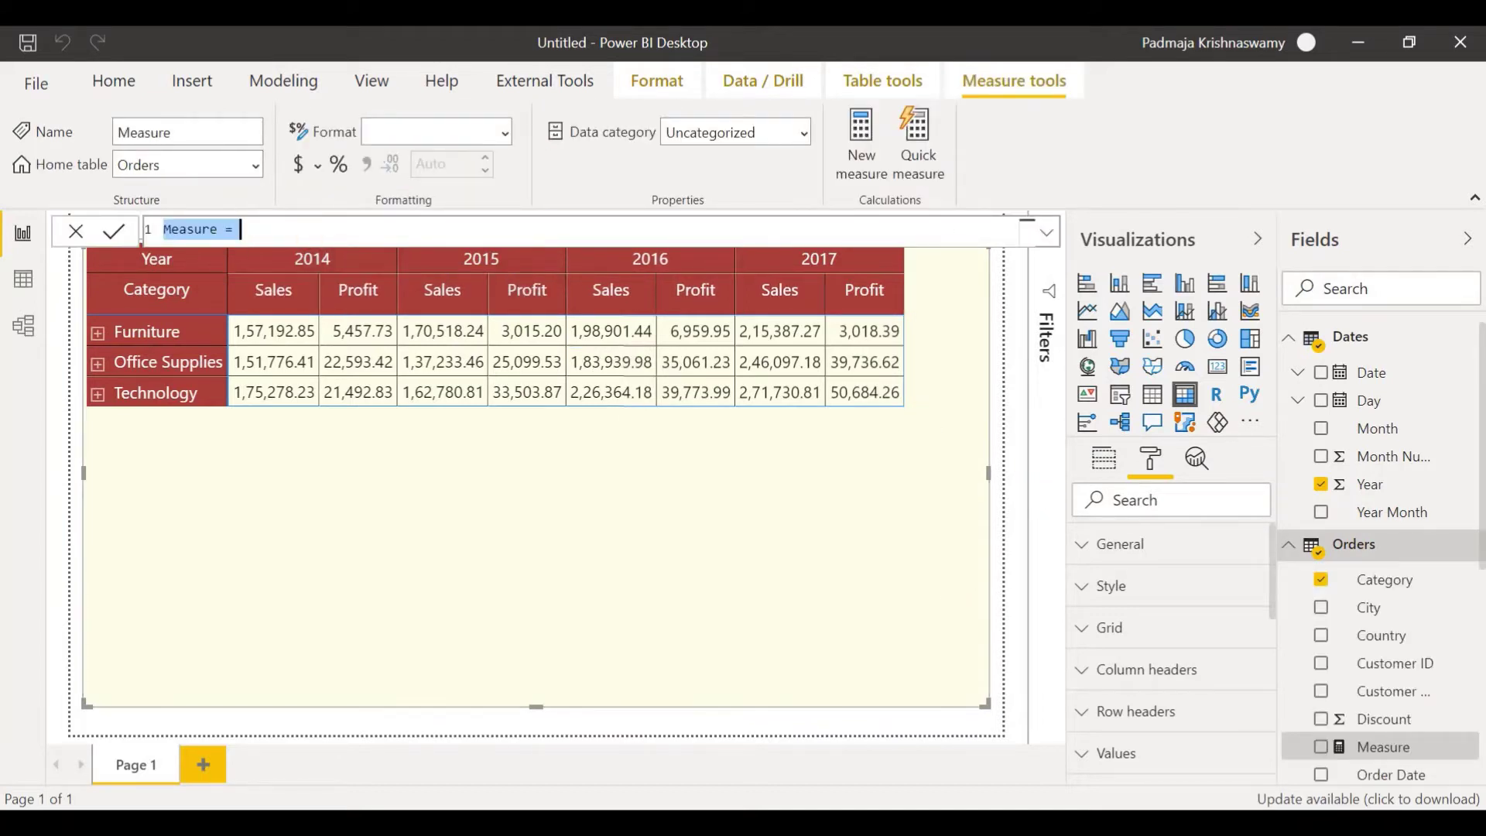
key(alt+Tab)
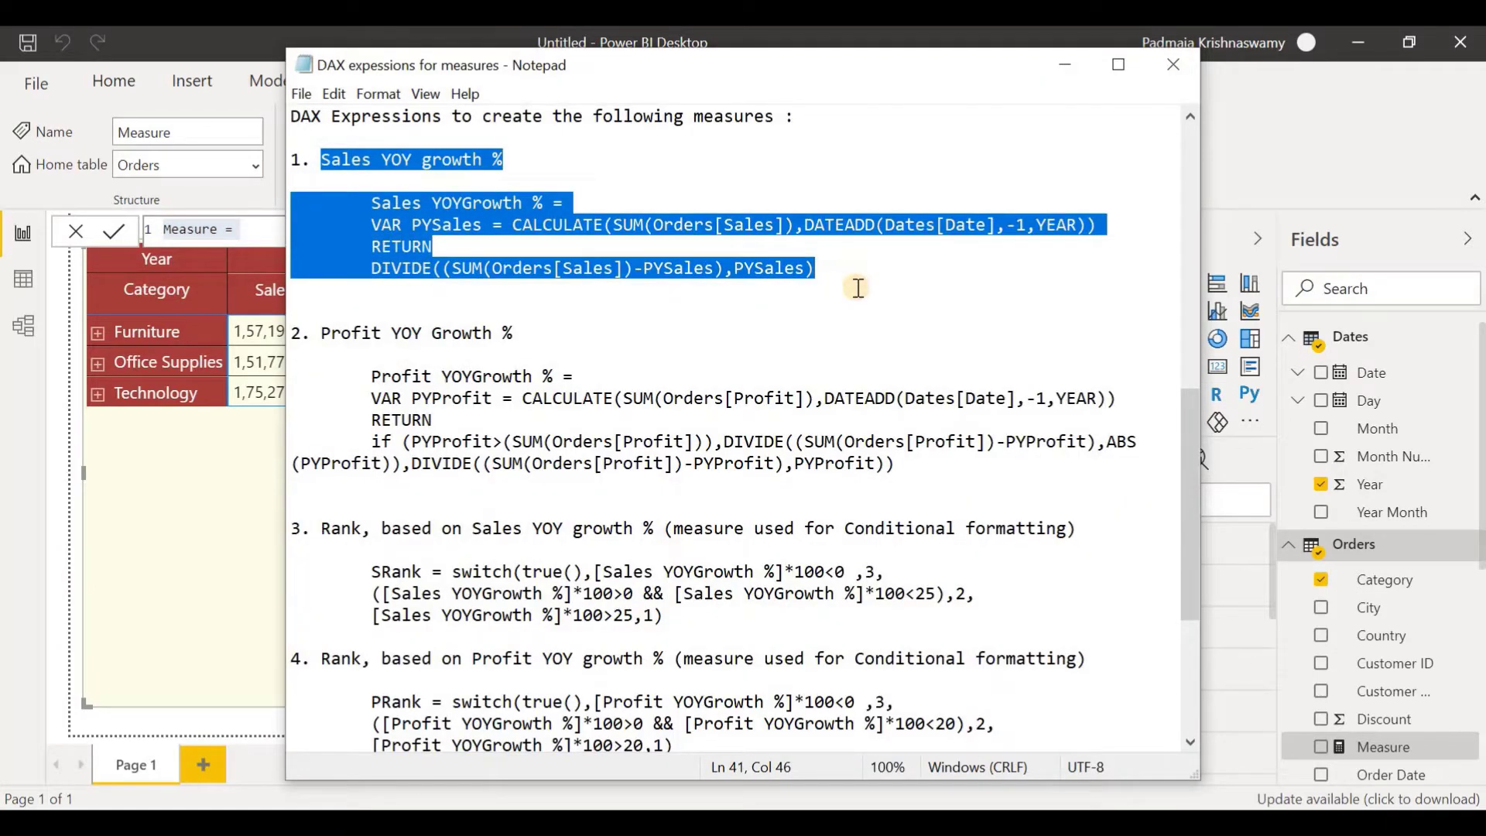
key(ctrl+c)
key(alt+Tab)
key(ctrl+v)
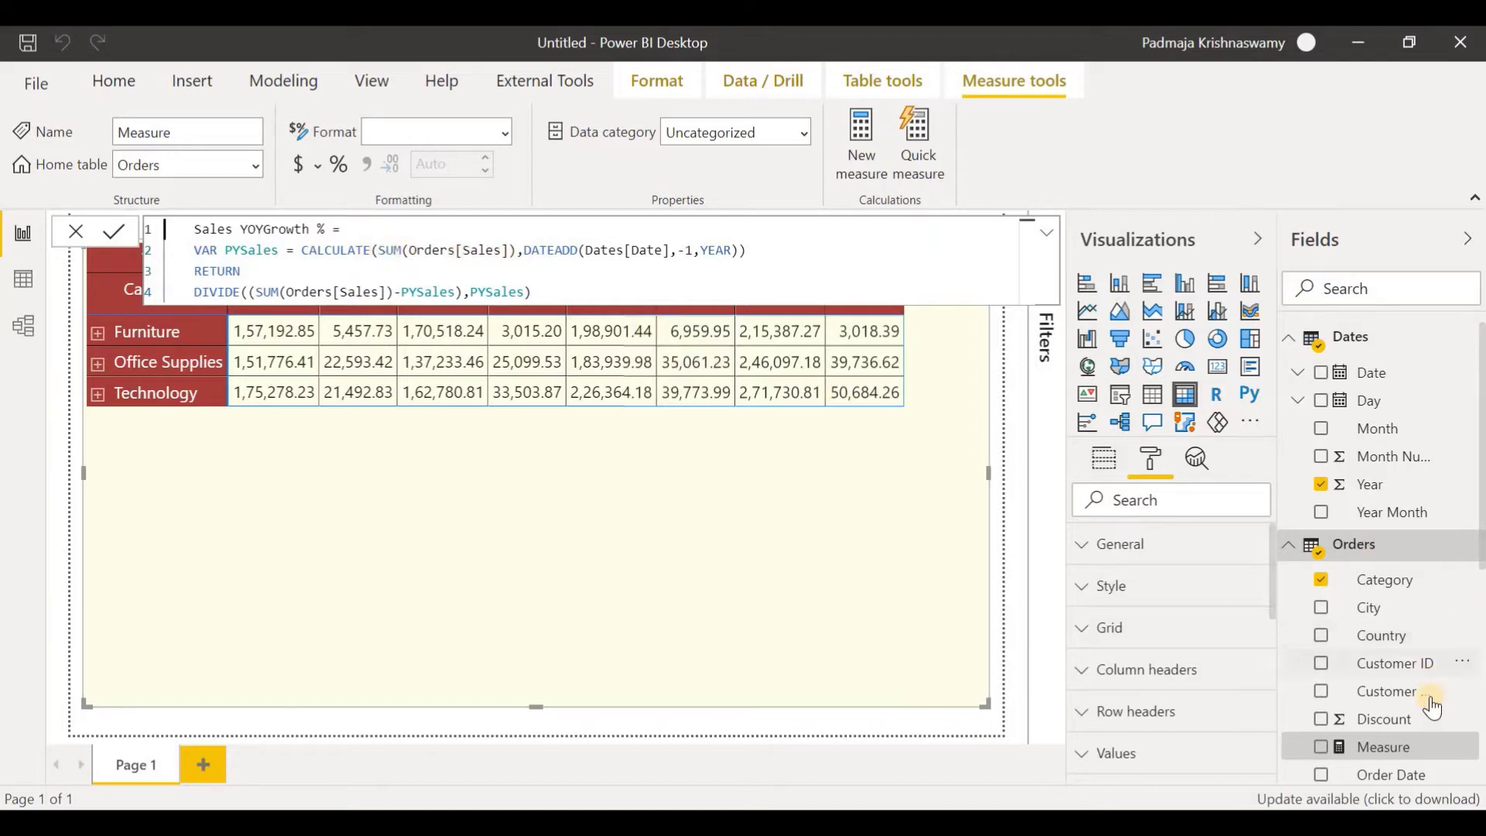
Step: Read the DATEADD syntax, parameters and date-shifting example in the Microsoft DAX reference, and return to the measure formula
scroll(1428, 694, down, 3)
scroll(1346, 571, up, 2)
scroll(1386, 631, down, 3)
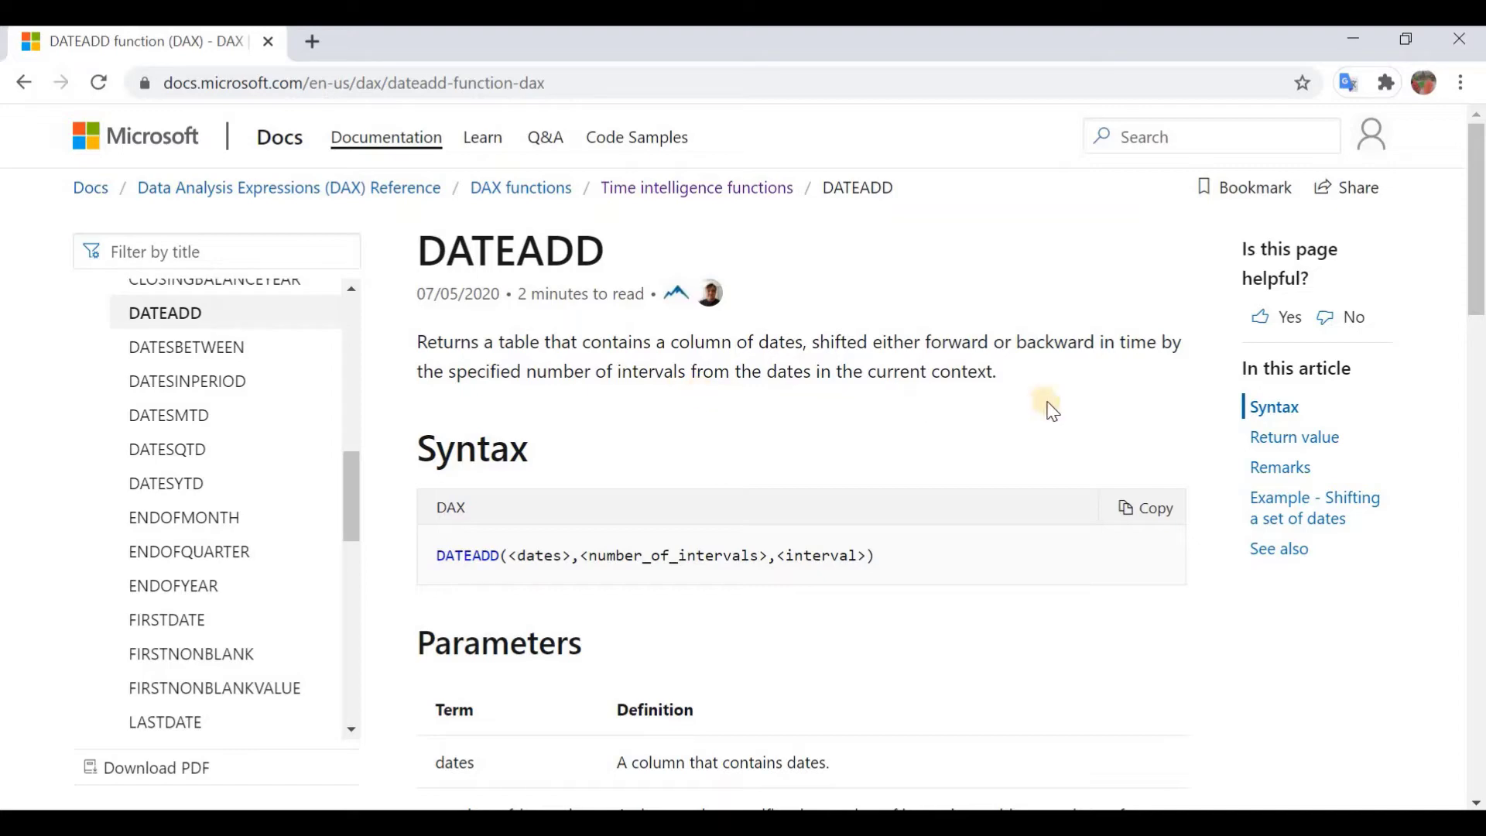
scroll(1028, 427, down, 15)
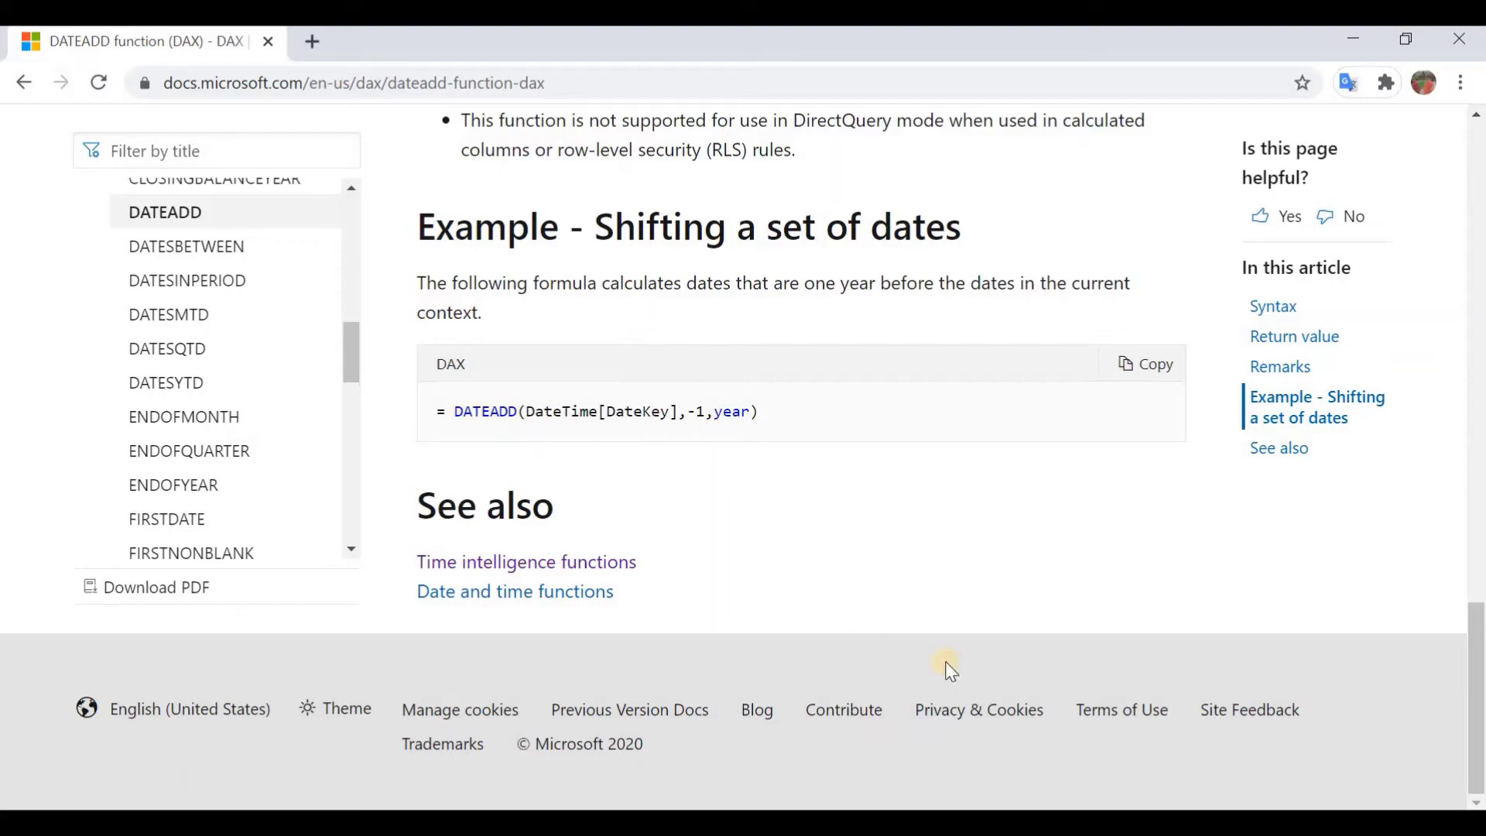
key(alt+Tab)
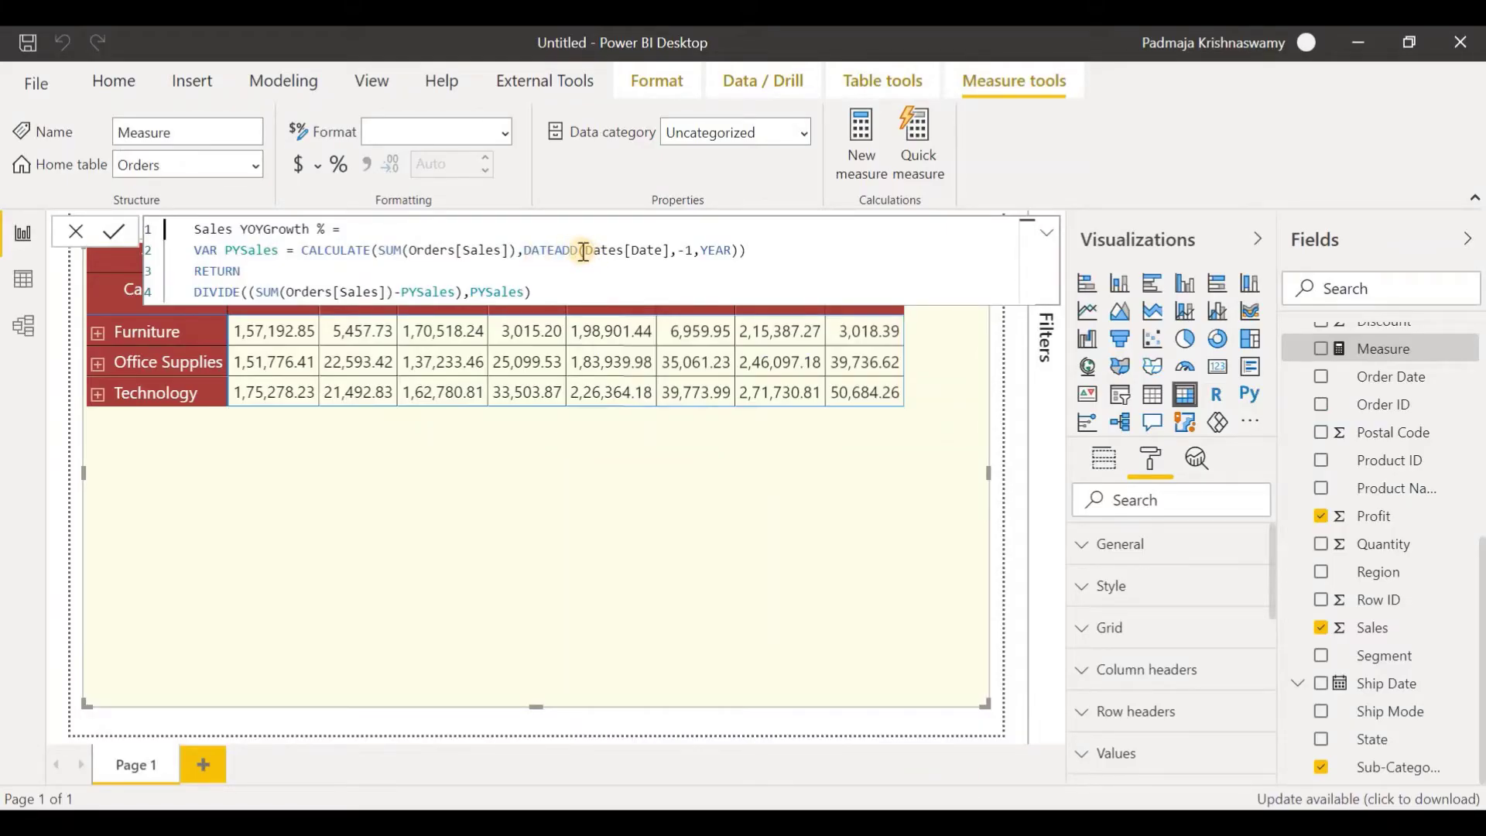
scroll(1428, 378, up, 3)
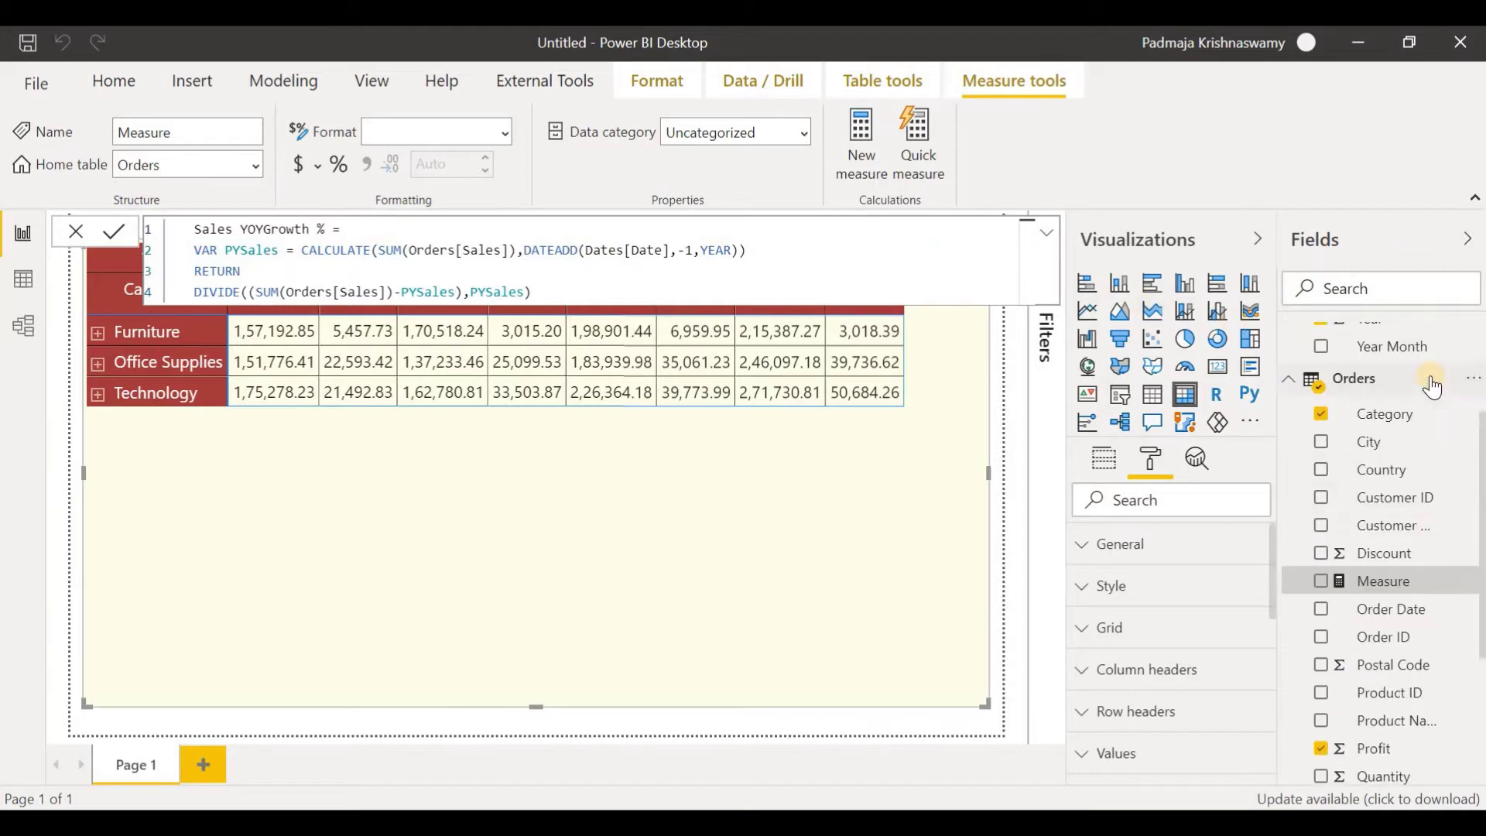
scroll(1429, 383, up, 4)
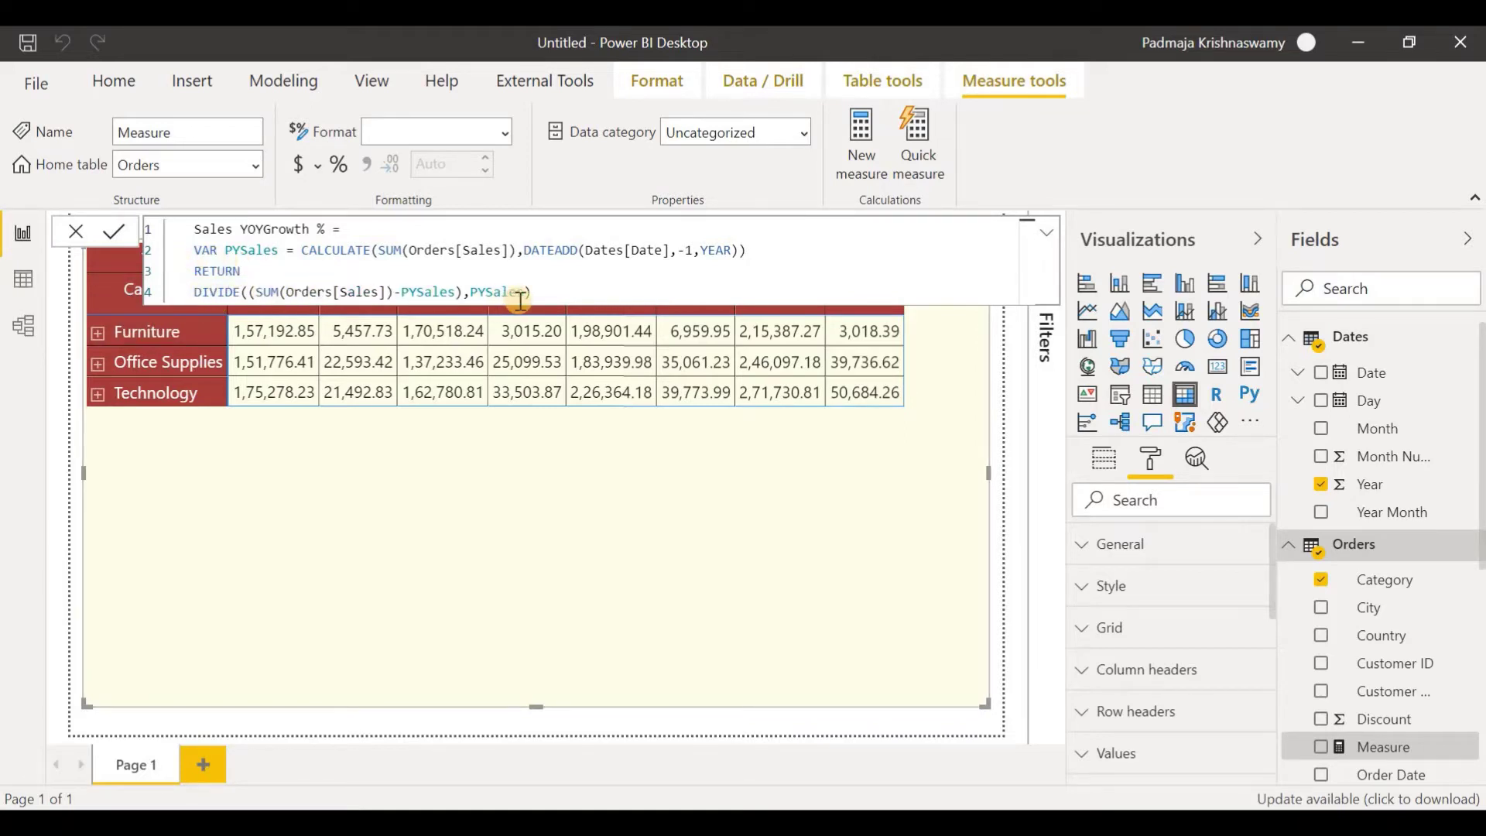
Step: Examine the PYSales variable line and the DIVIDE line of the Sales YOYGrowth % formula
drag(194, 252, 761, 255)
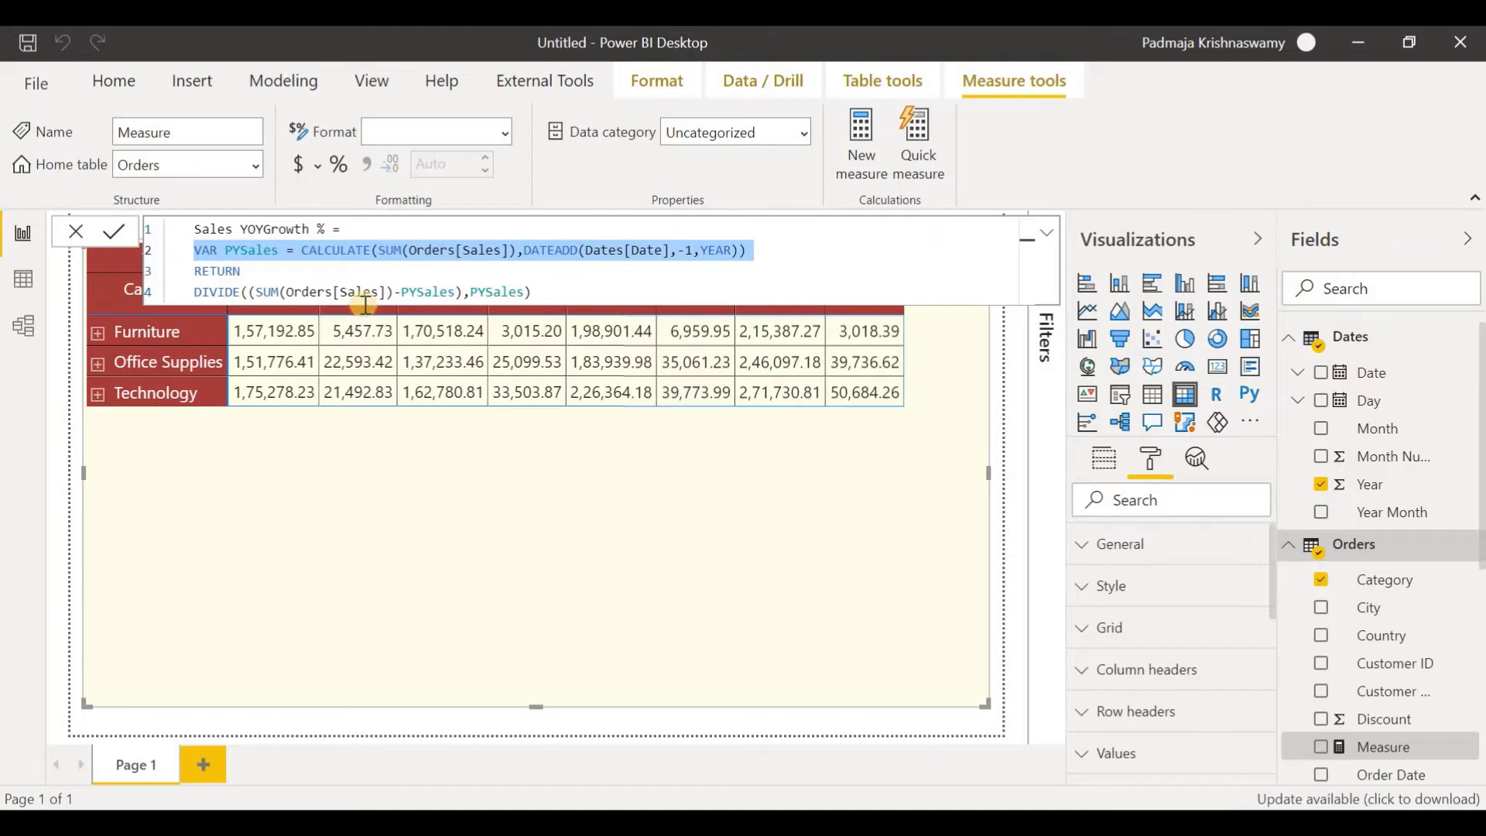
key(ctrl+End)
key(Home)
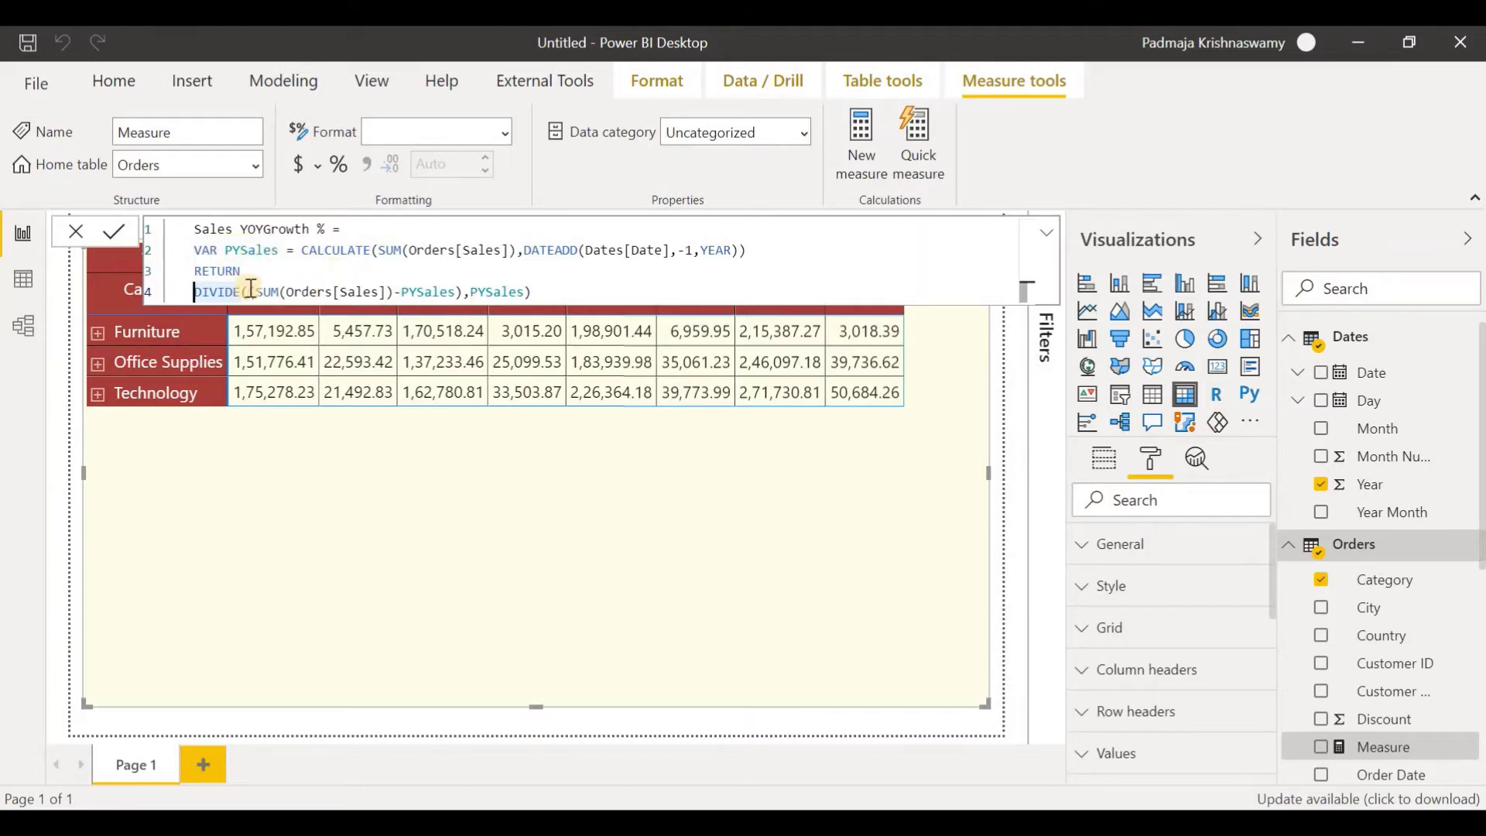
shift+click(527, 292)
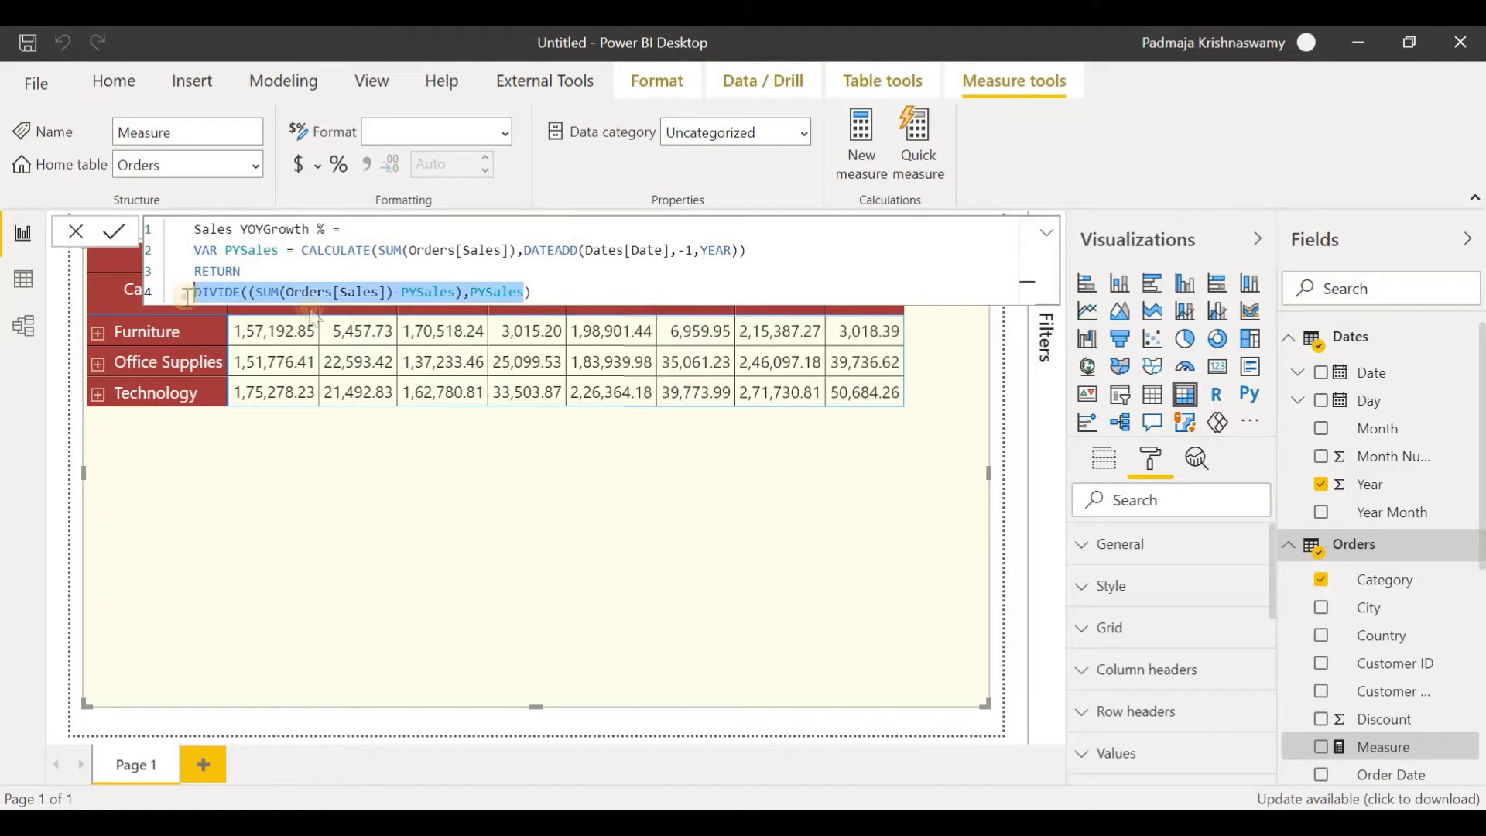
click(348, 229)
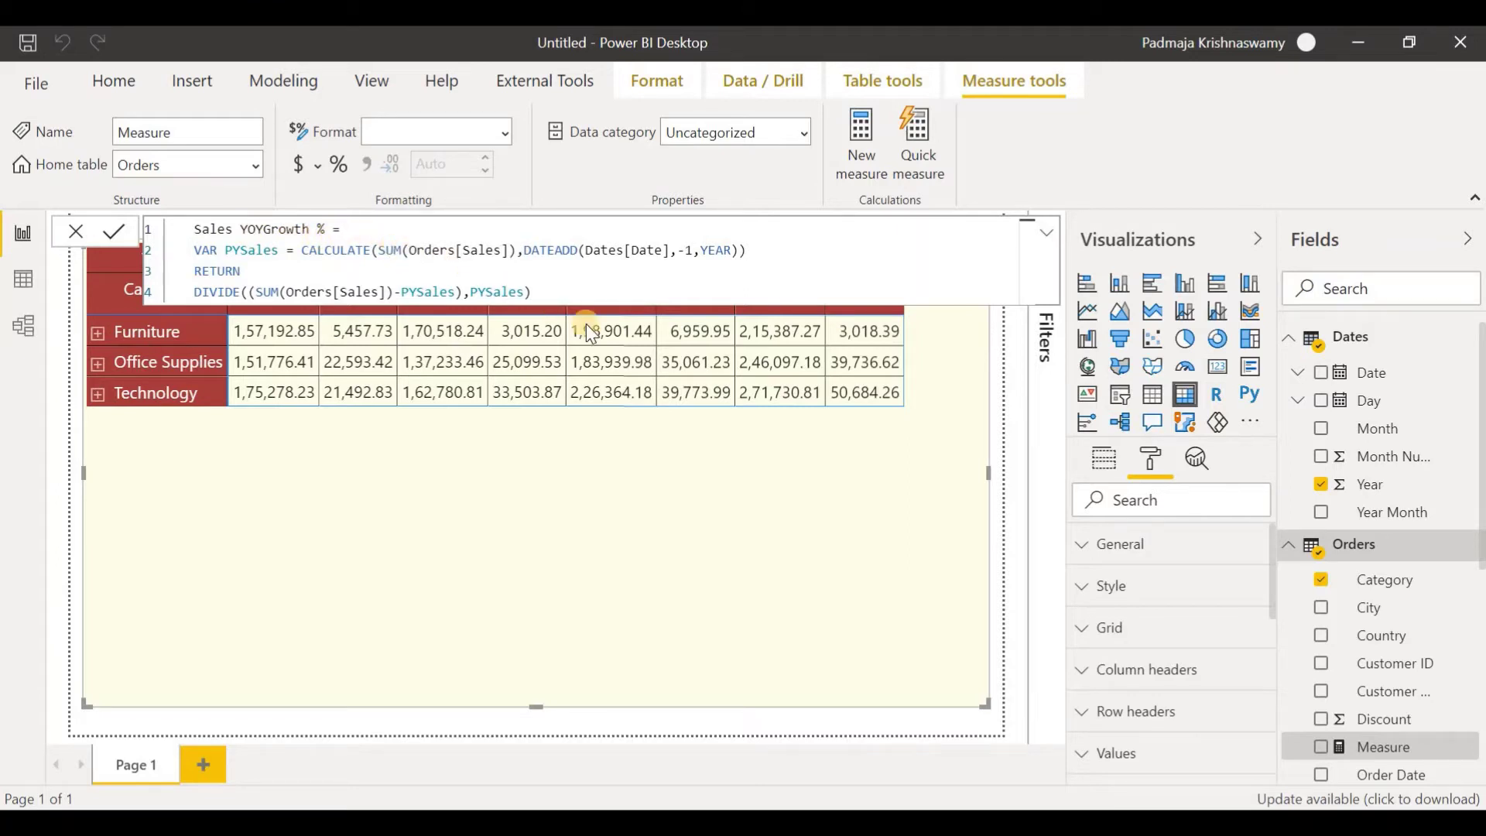
Step: Commit the Sales YOYGrowth % measure and close its formula
click(684, 295)
key(Return)
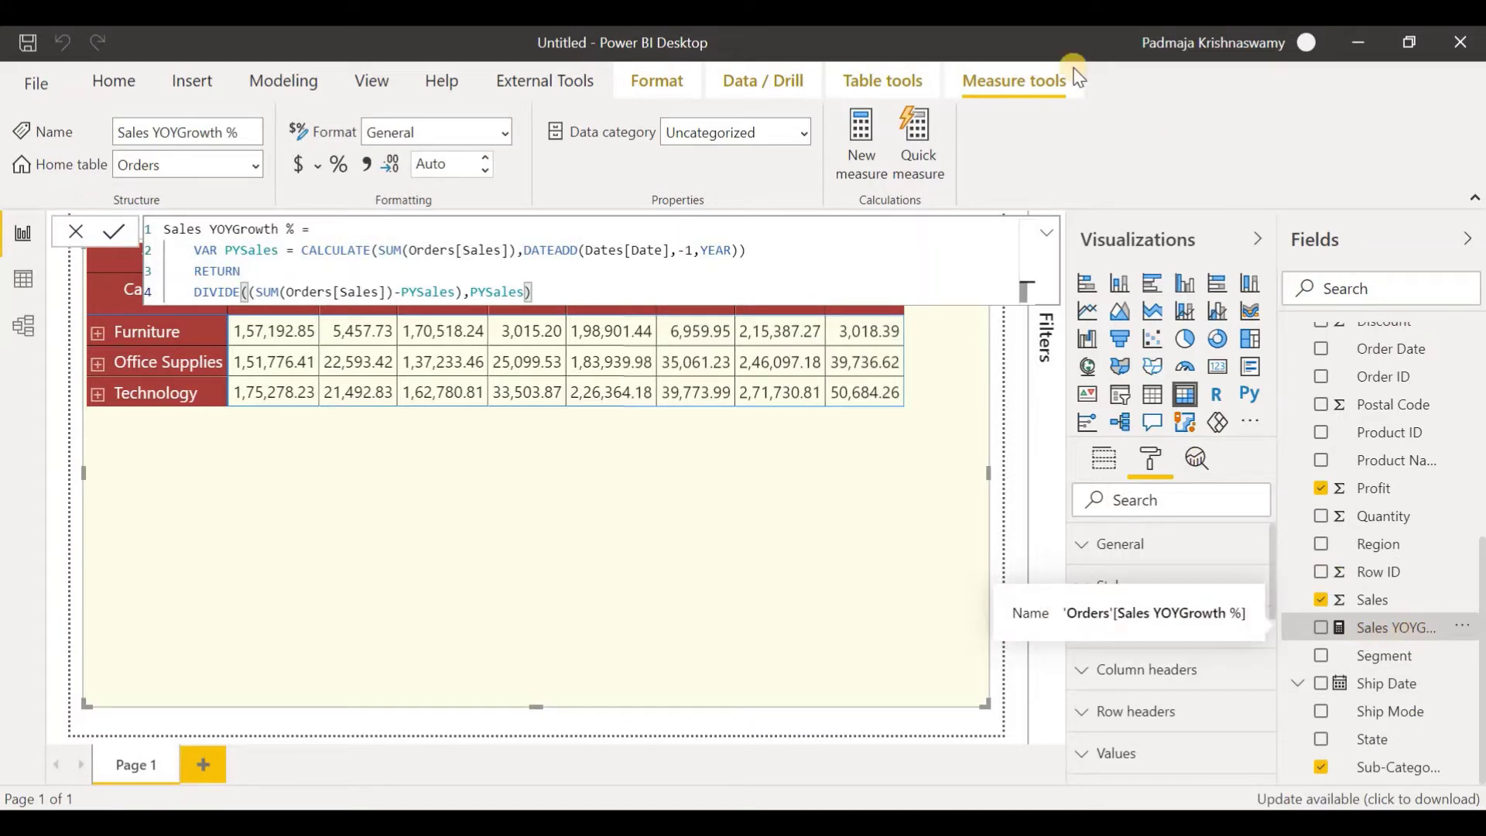
click(1046, 241)
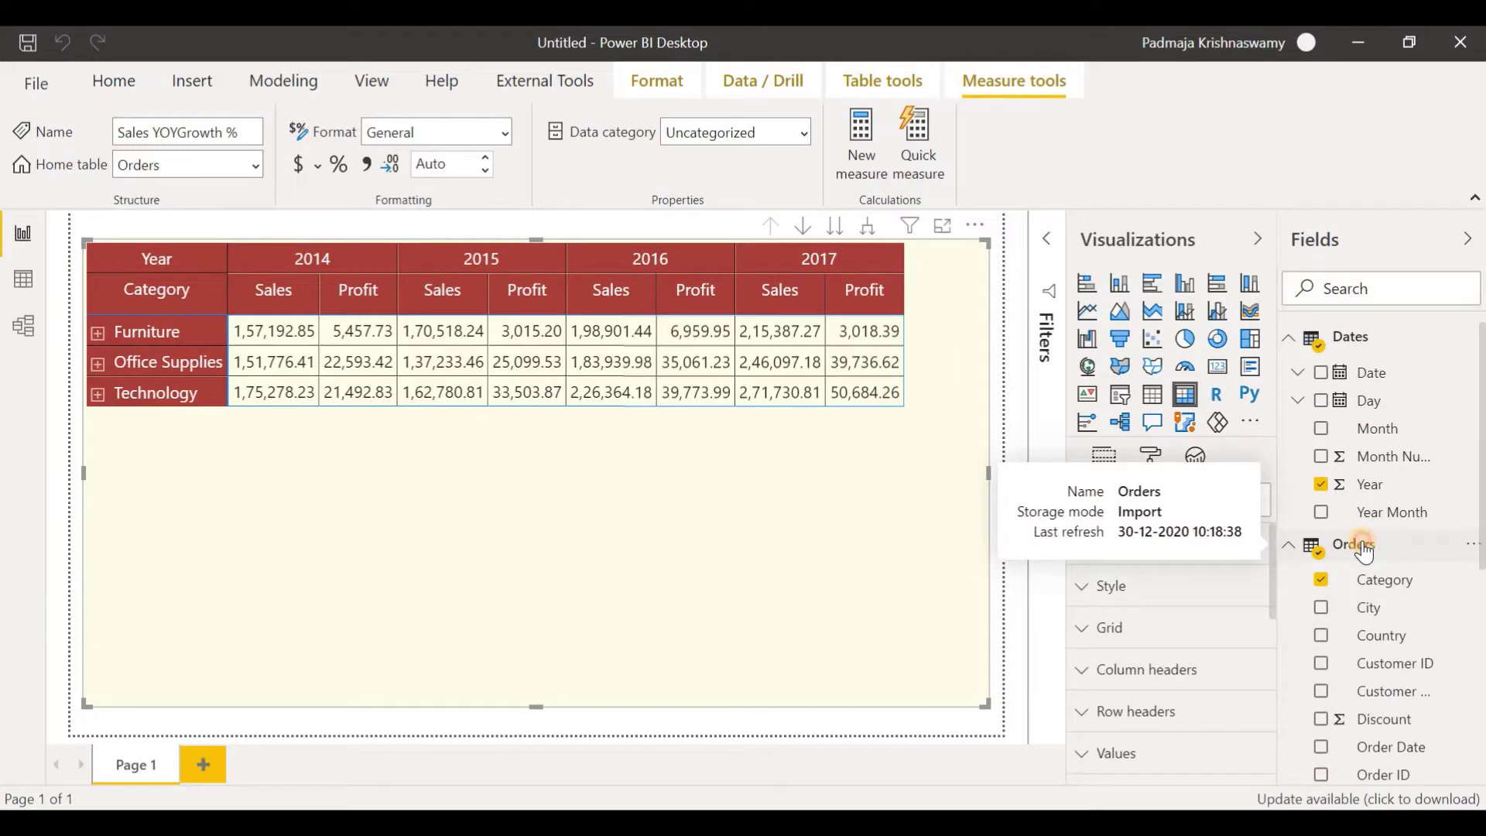
Step: Create a Profit YOYGrowth % measure in Orders from prior-year profit, dividing by ABS(PYProfit) when PYProfit exceeds current profit and by PYProfit otherwise
click(1365, 551)
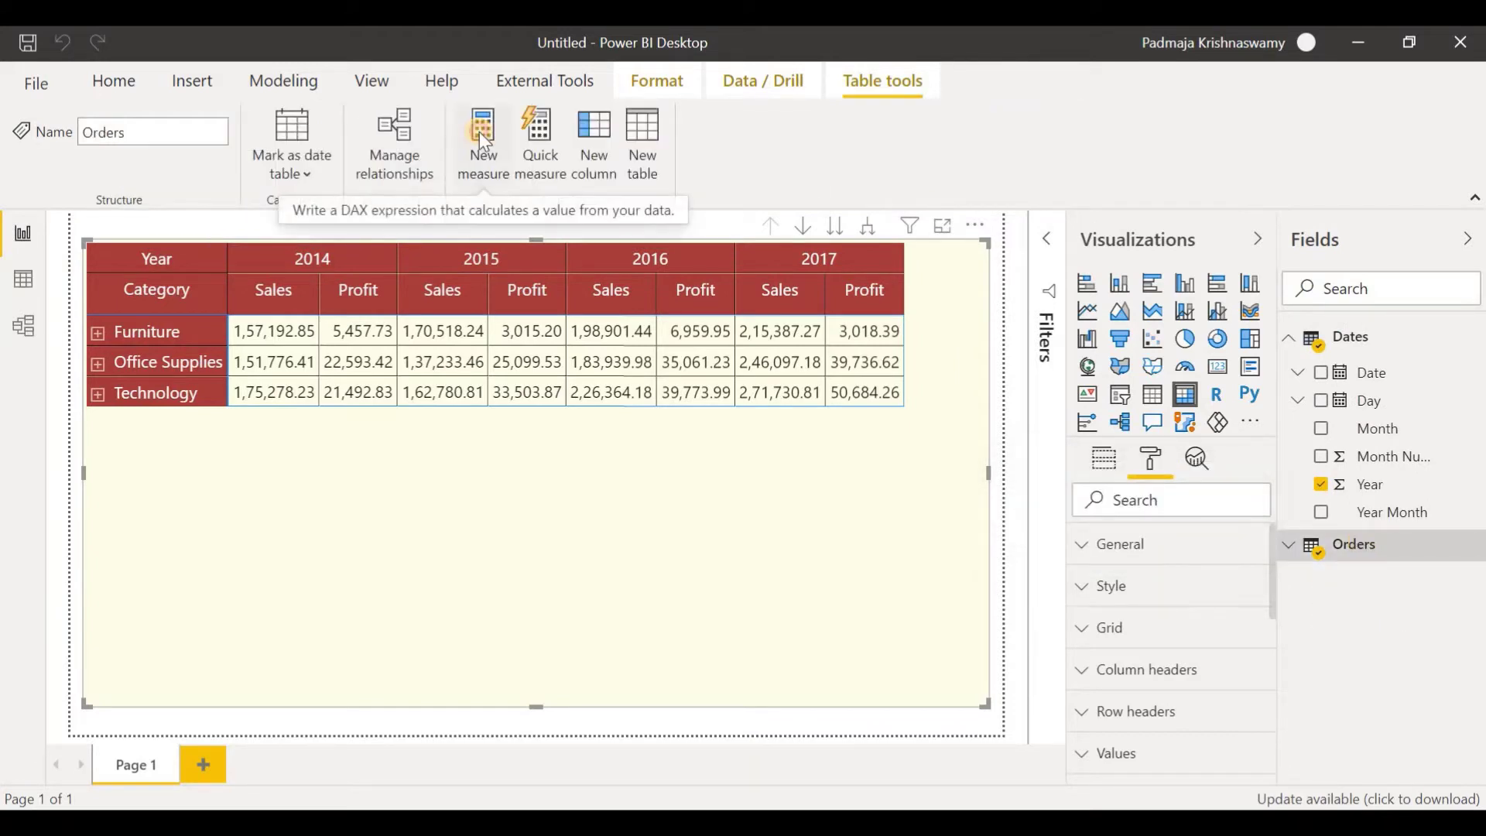
click(482, 135)
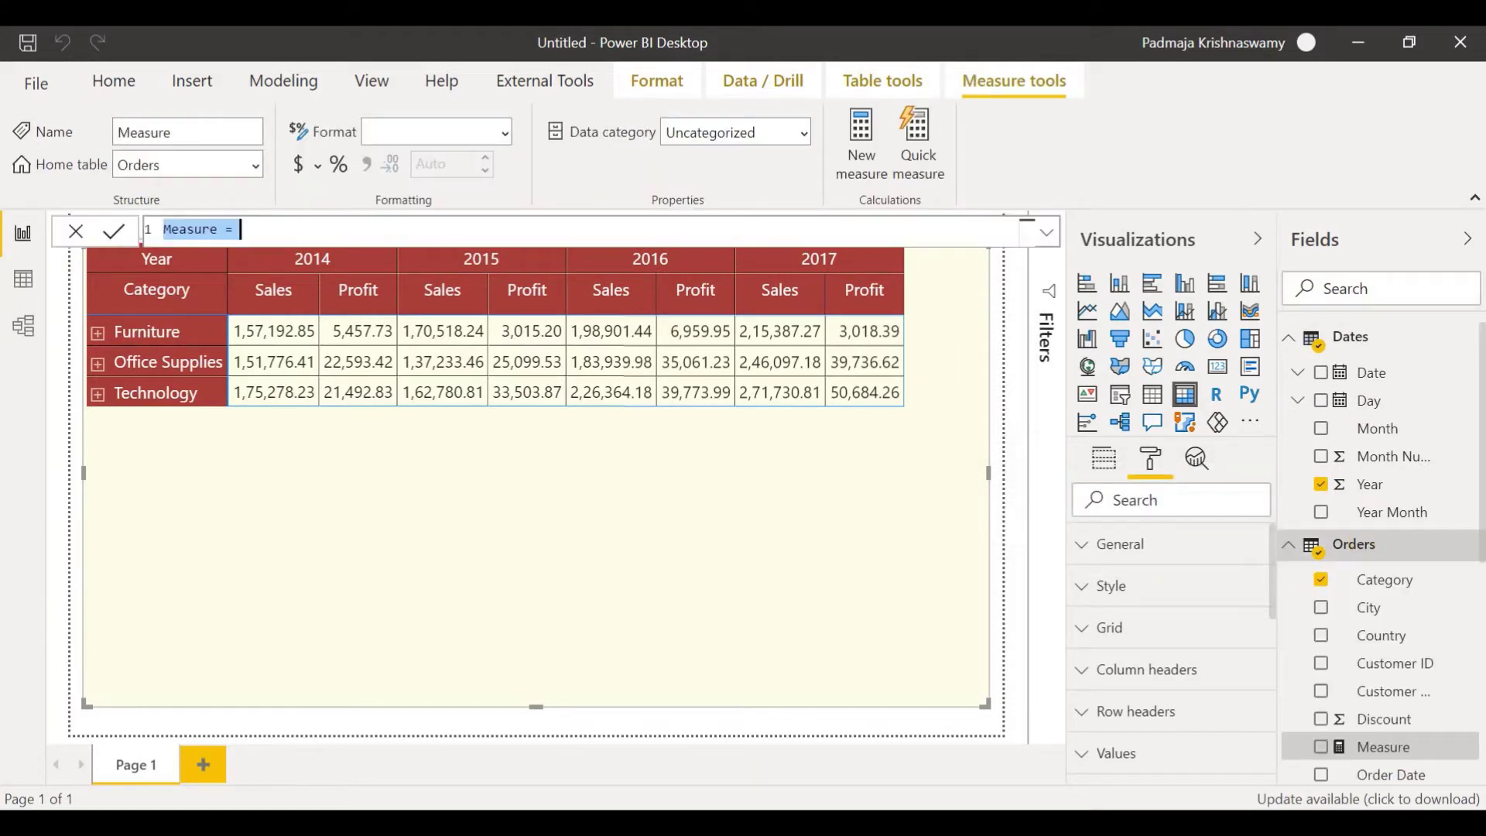
text(Profit YOYGrowth % =     VAR PYProfit = CALCULATE(SUM(Orders[Profit]),DATEADD(Dates[Date],-1,YEAR))     RETURN     if (PYProfit>(SUM(Orders[Profit])),DIVIDE((SUM(Orders[Profit])-PYProfit),ABS(PYProfit)),     DIVIDE((SUM(Orders[Profit])-PYProfit),PYProfit)))
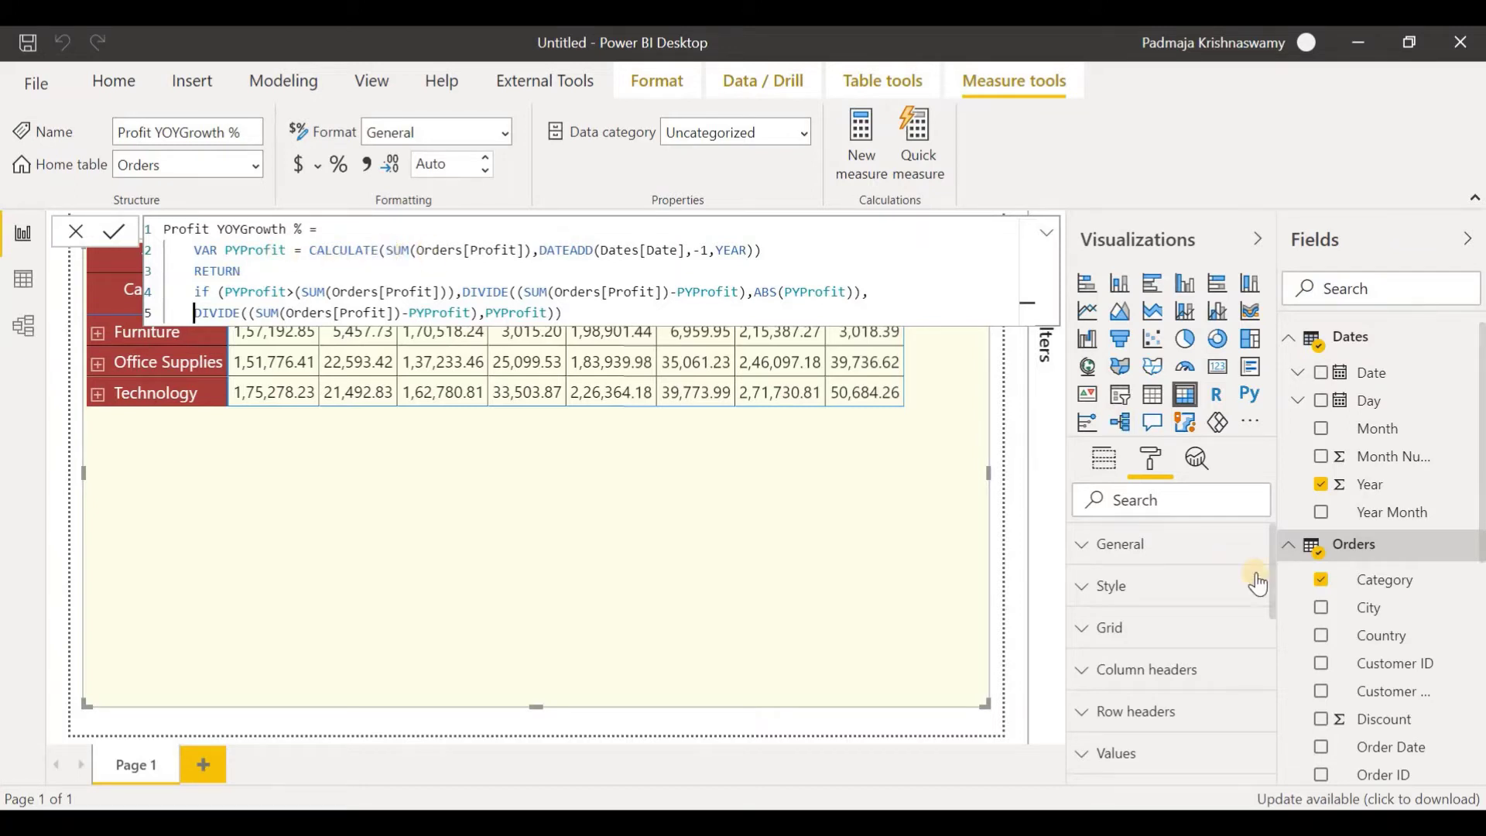
scroll(1452, 665, down, 3)
scroll(1410, 531, down, 5)
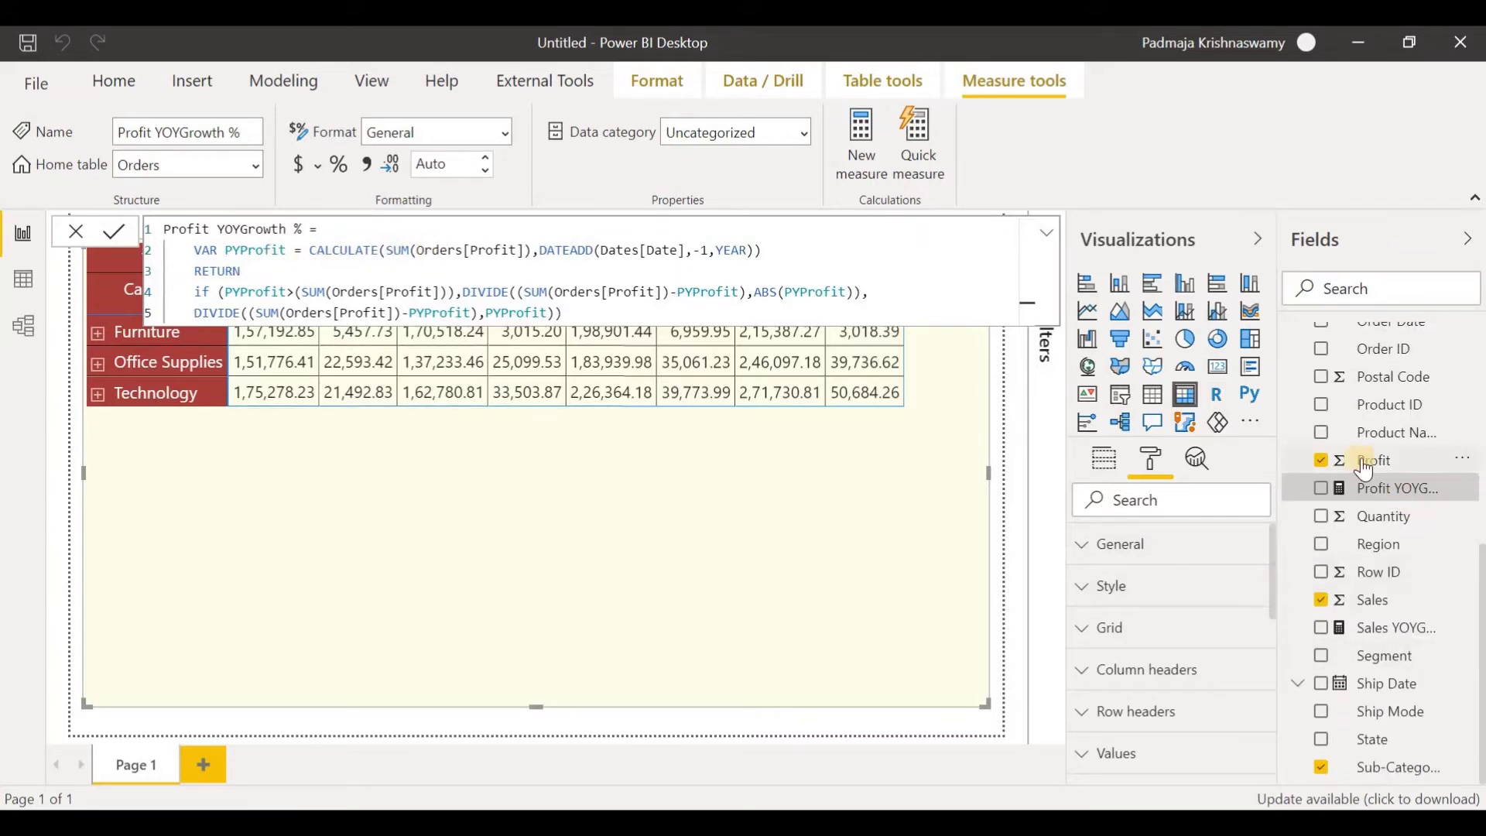
scroll(1408, 476, up, 4)
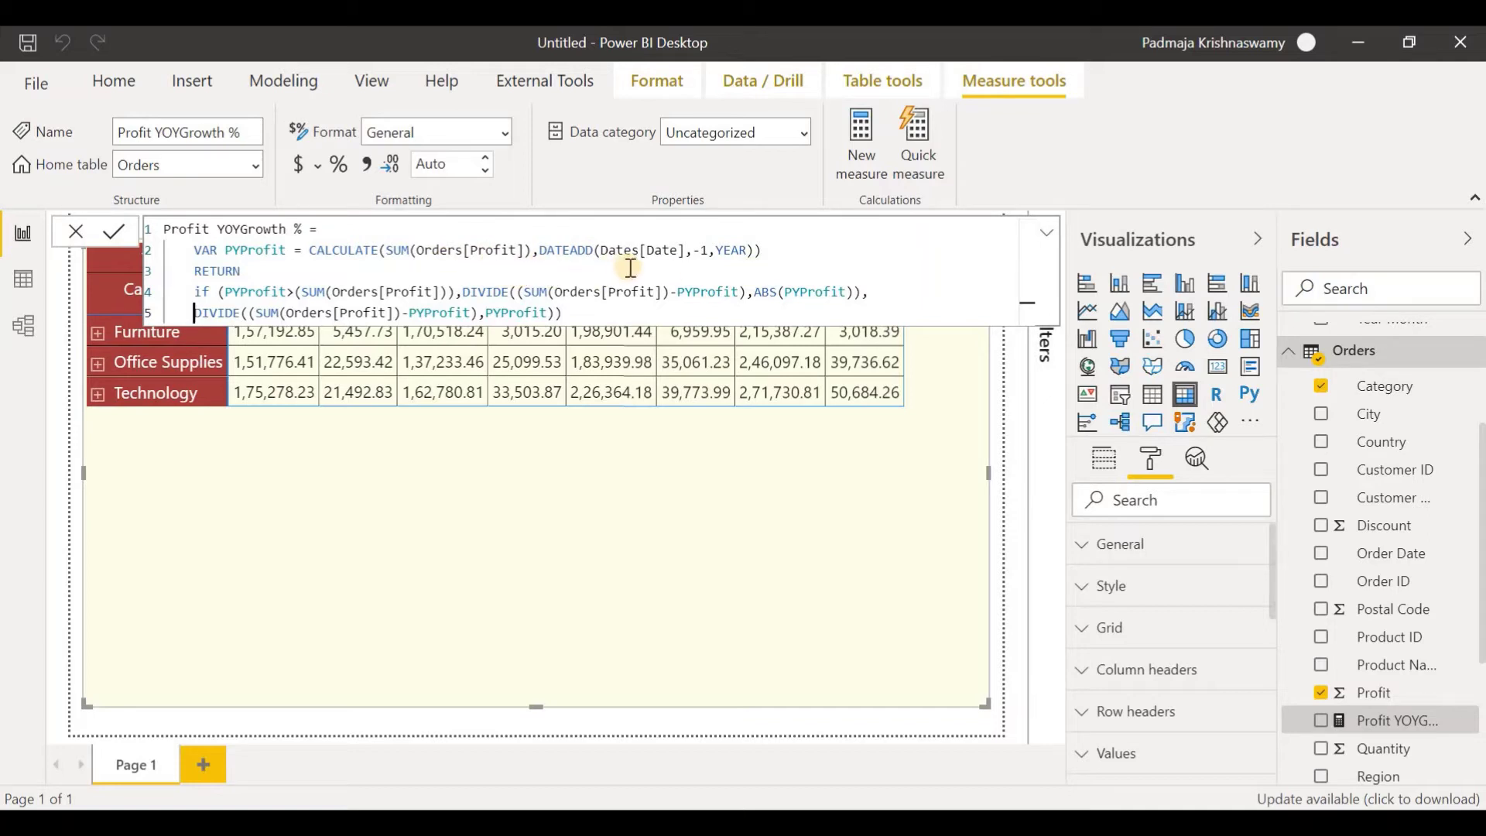
scroll(1473, 333, up, 3)
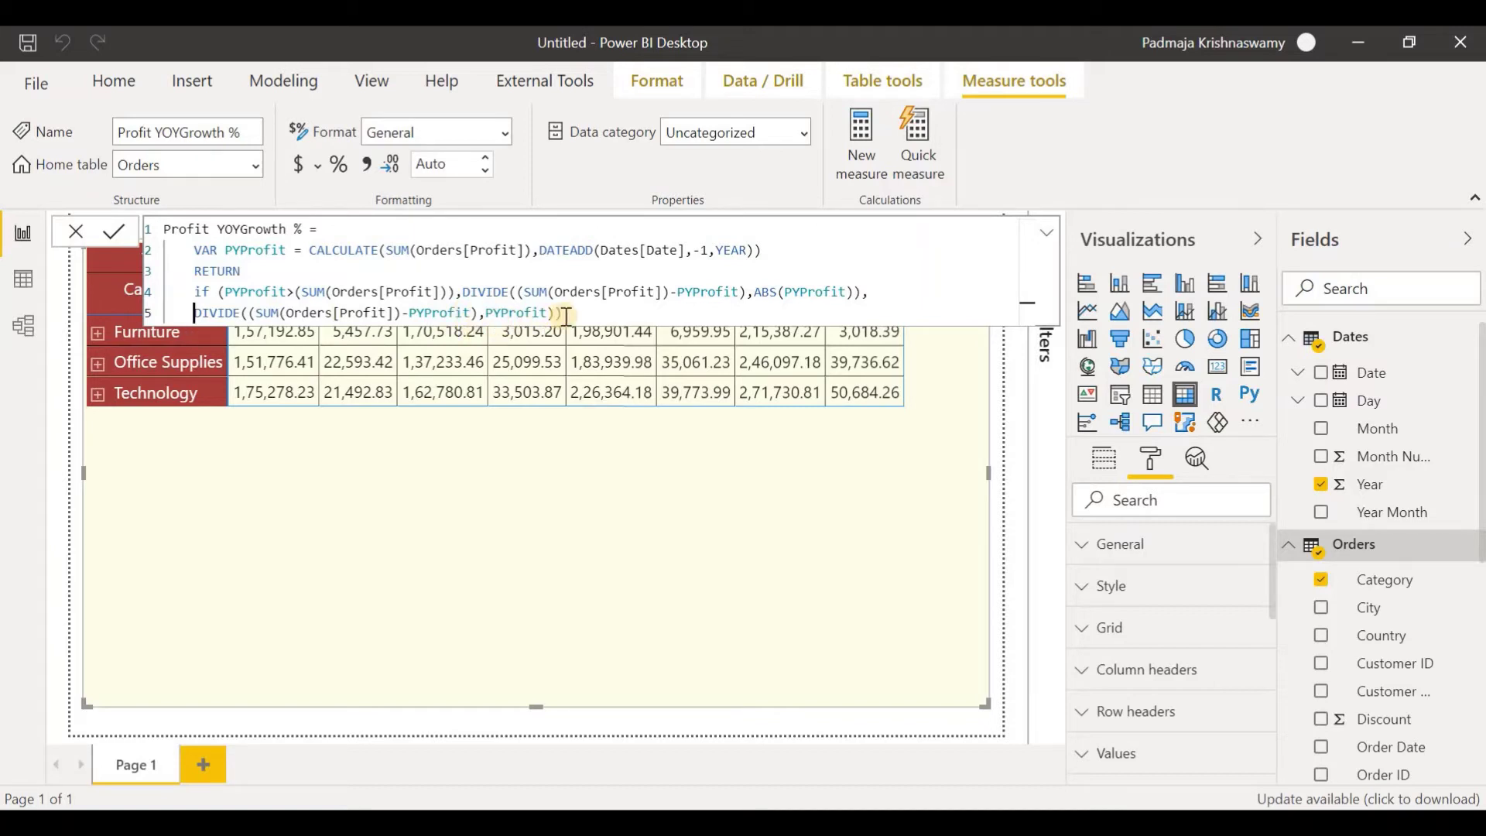
Step: Examine the if condition and its two DIVIDE branches in the Profit YOYGrowth % formula
drag(194, 291, 872, 288)
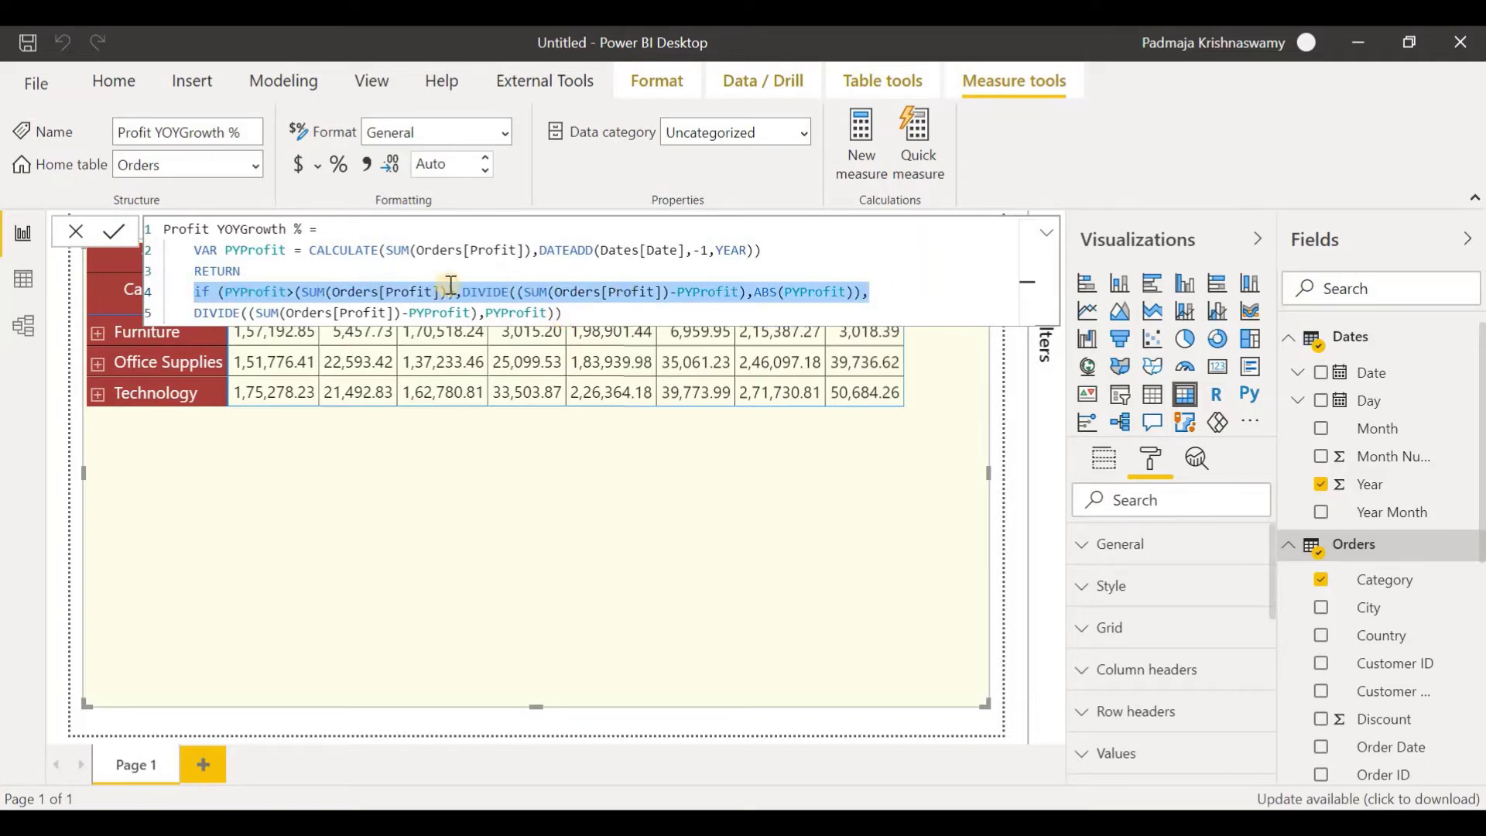
click(806, 253)
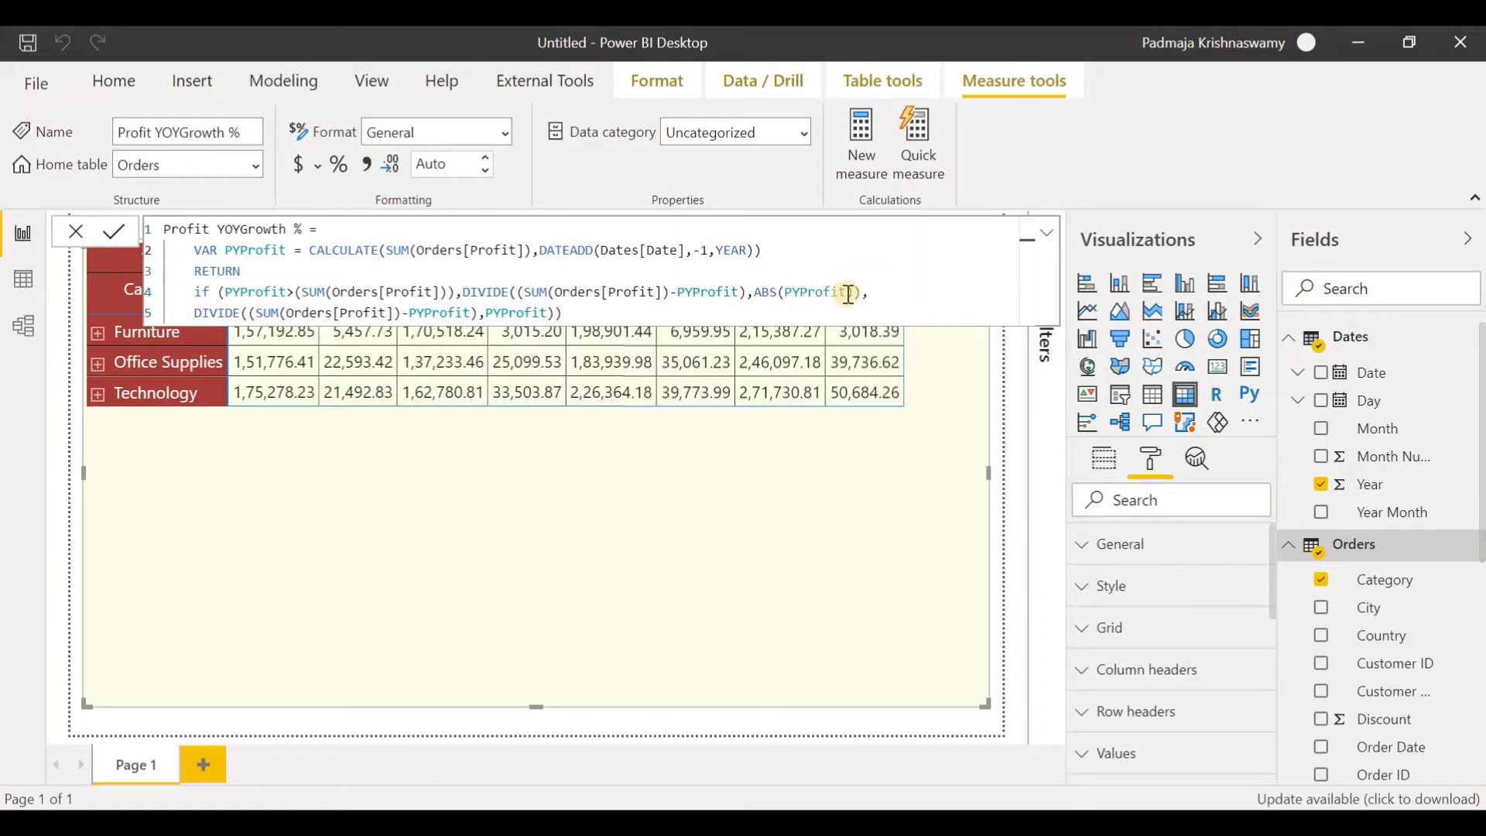
text())
click(864, 291)
text(,)
click(614, 315)
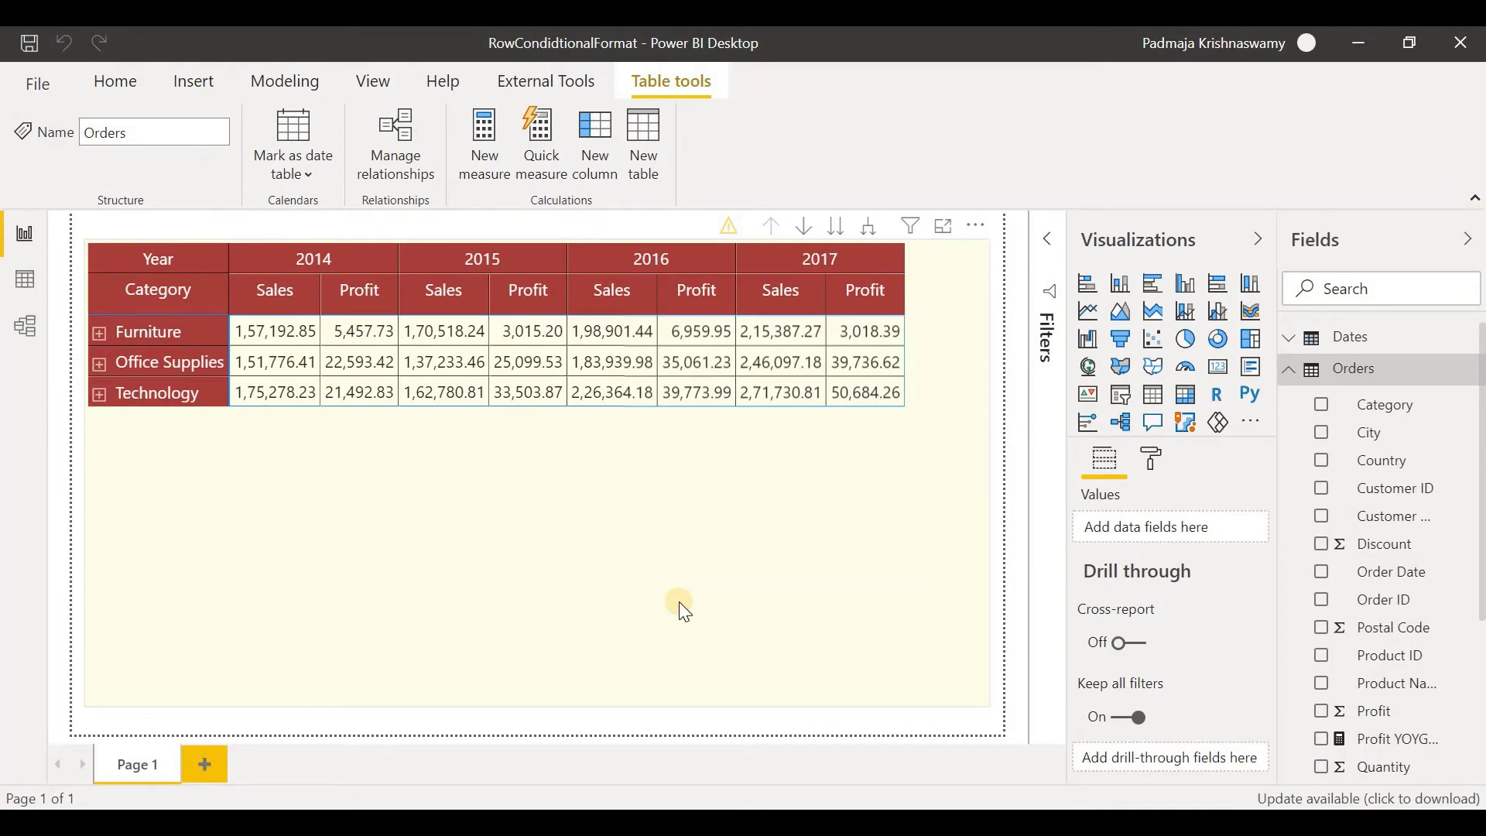
Step: Review the red, purple and green growth rules for sales and profit in the conditional formatting rules workbook, and return to Power BI
click(680, 601)
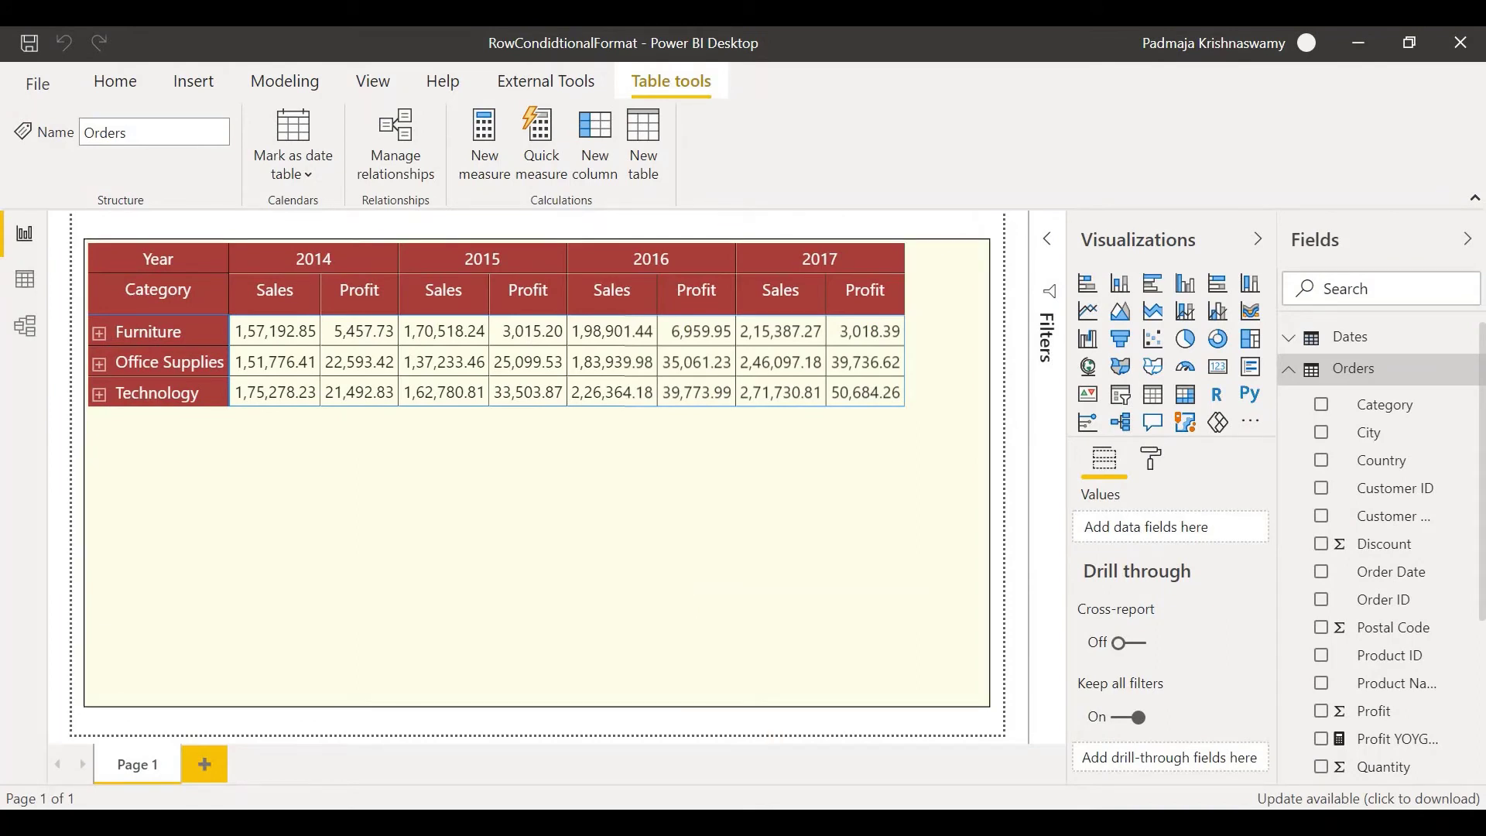
click(762, 666)
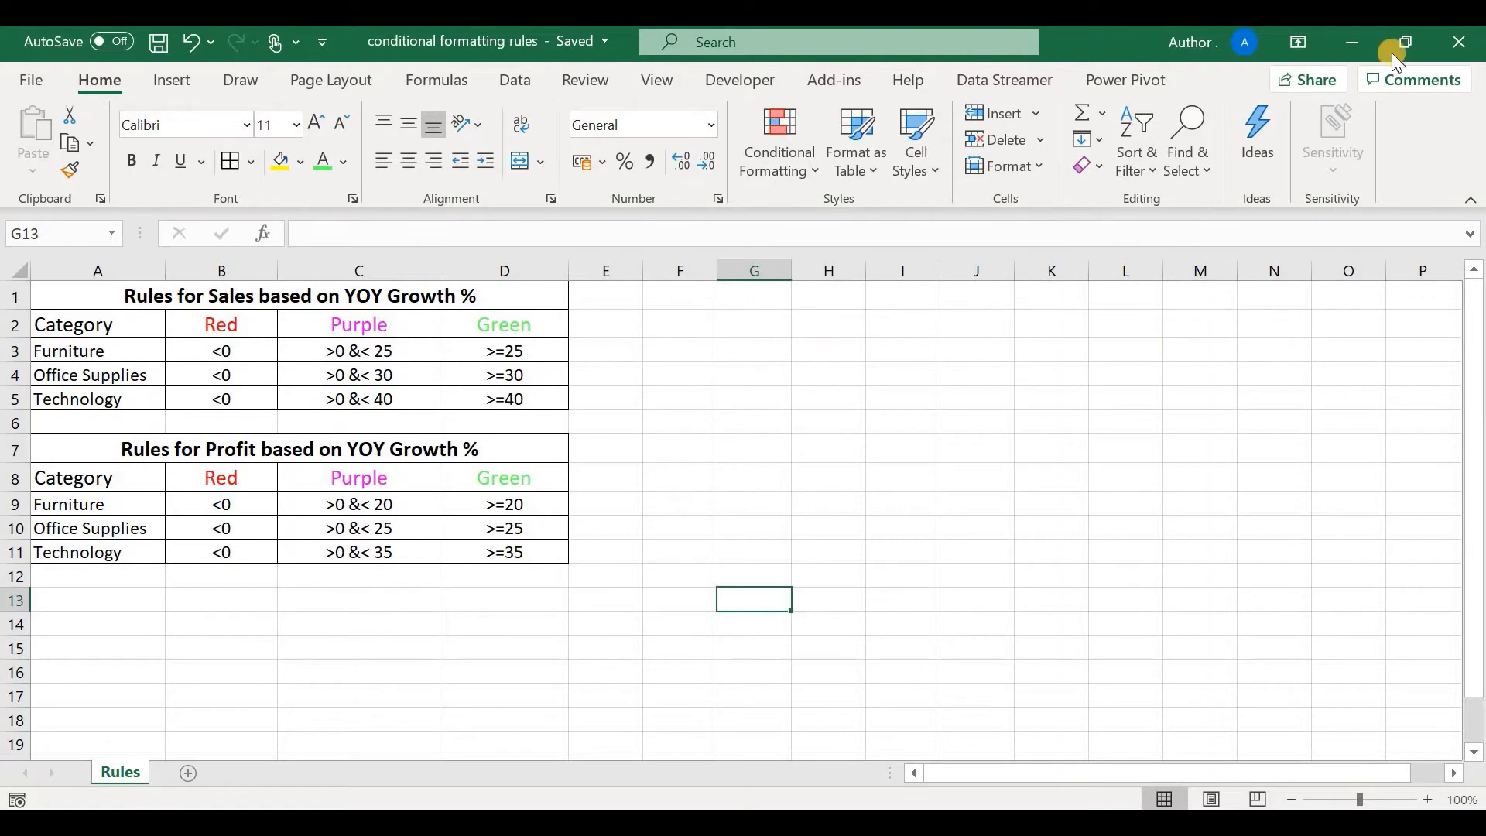
click(1351, 43)
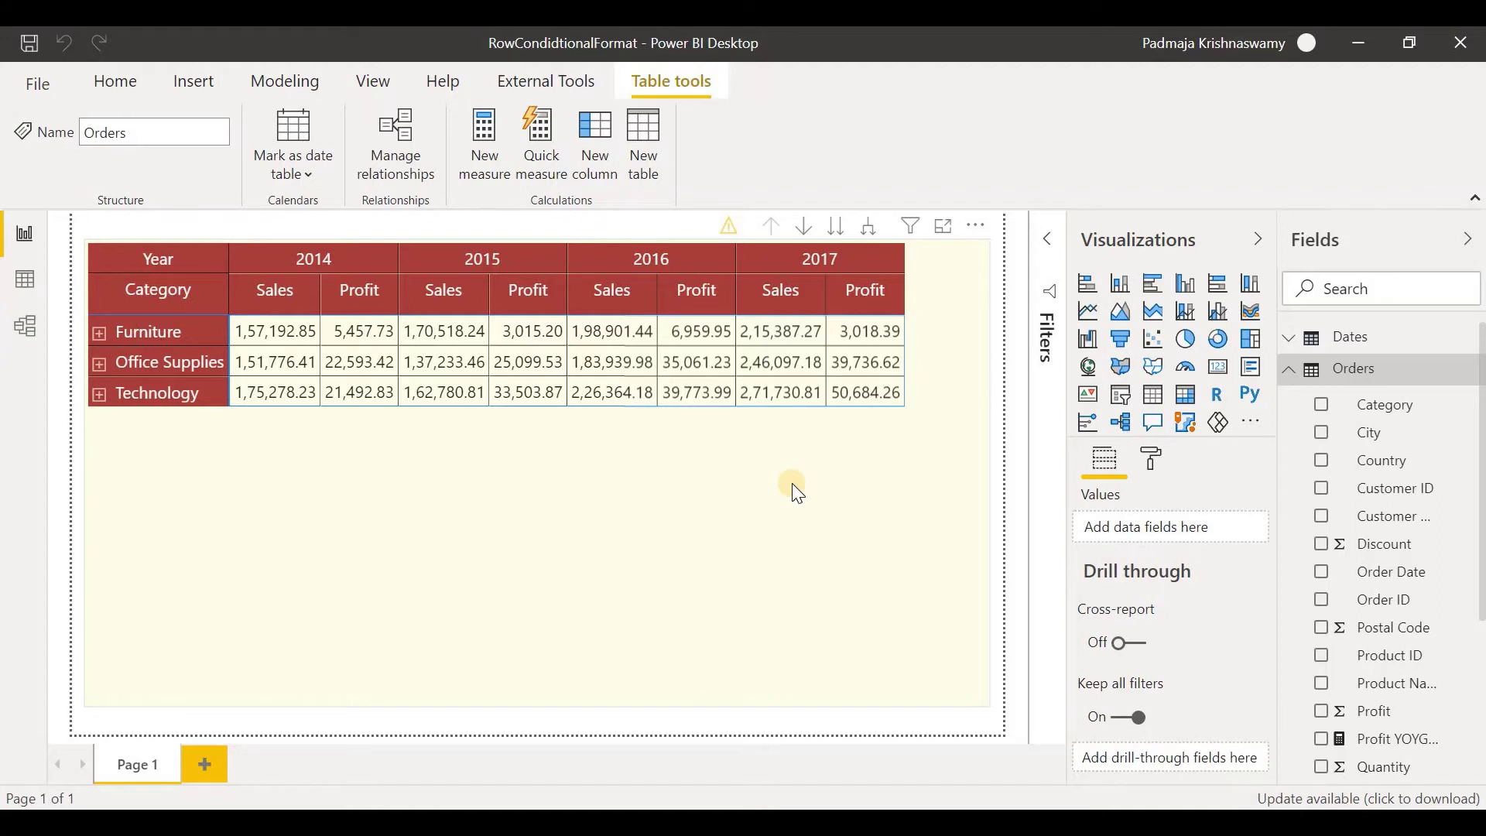
Step: Enter a new Orders measure, sformat, that returns 3 for red, 2 for purple and 1 for green from category-specific Sales YOYGrowth % thresholds
click(1361, 380)
click(1361, 380)
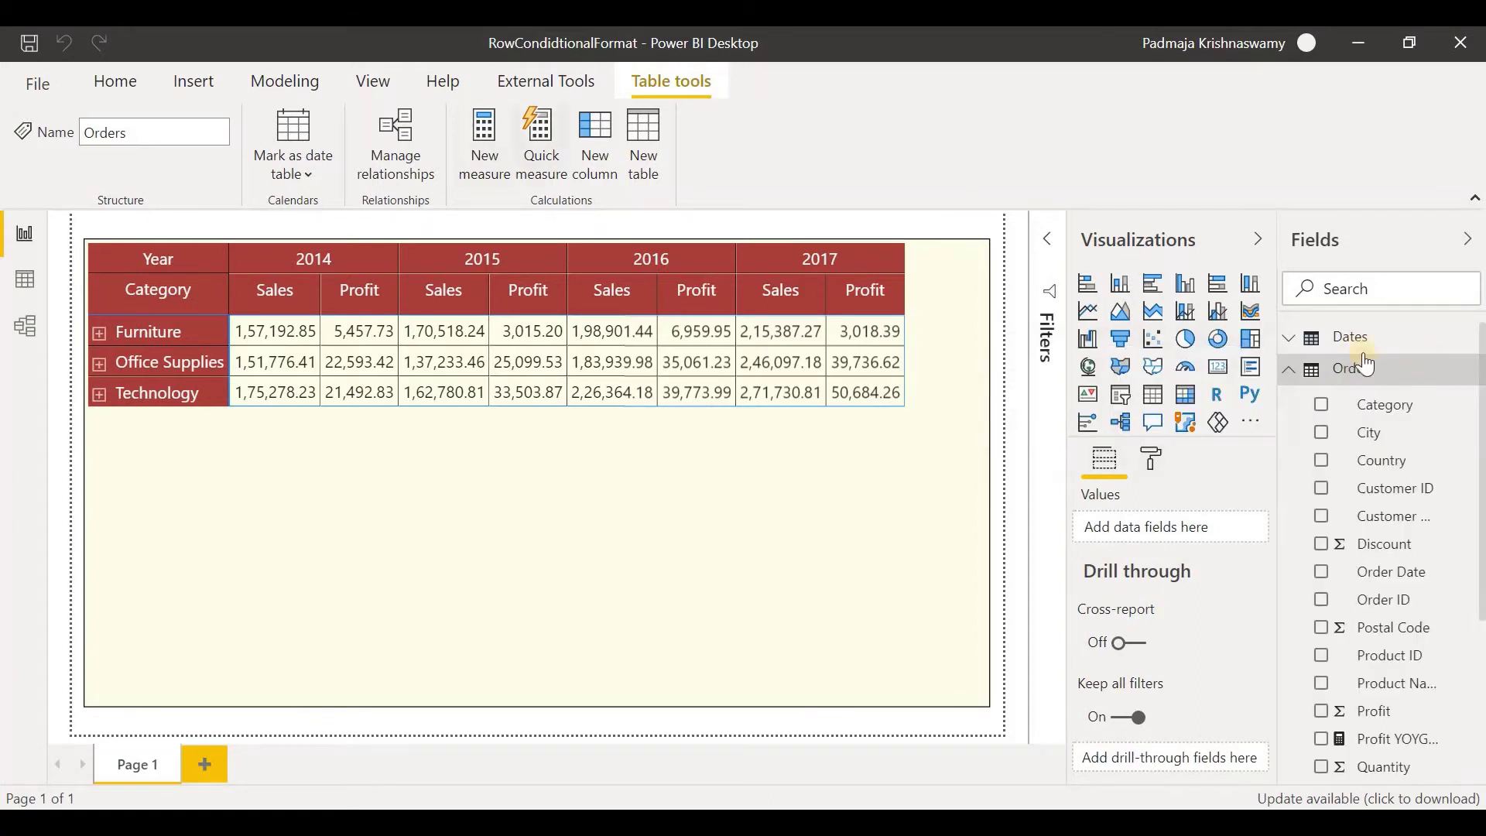
click(485, 177)
key(BackSpace)
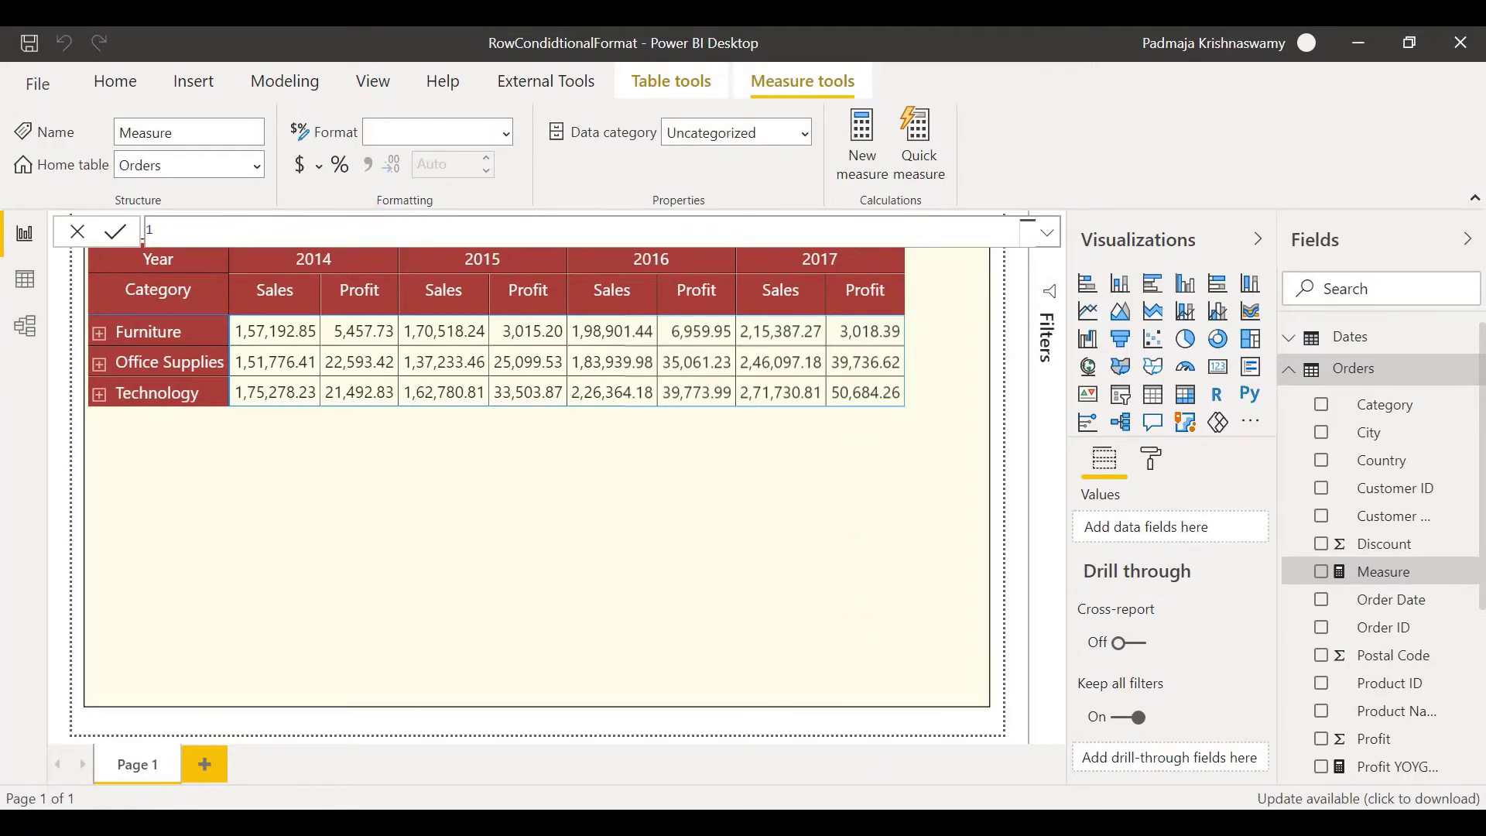
text(Format = VAR red= (MAX(Orders[Category])="Furniture" || MAX(Orders[Category])="Office Supplies" || MAX(Orders[Category])="Technology")  && [Sales YOYGrowth %]*100<0 VAR purple= (MAX(Orders[Category])="Furniture" && ([Sales YOYGrowth %]*100>0 && [Sales YOYGrowth %]*100<25)) || (MAX(Orders[Category])="Office Supplies" && ([Sales YOYGrowth %]*100>0 && [Sales YOYGrowth %]*100<30)) || (MAX(Orders[Category])="Technology" && ([Sales YOYGrowth %]*100>0 && [Sales YOYGrowth %]*100<40)) VAR green = (MAX(Orders[Category])="Furniture" && [Sales YOYGrowth %]*100>=25) || (MAX(Orders[Category])="Office Supplies" && [Sales YOYGrowth %]*100>=30) || (MAX(Orders[Category])="Technology" && [Sales YOYGrowth %]*100>=40) RETURN SWITCH(TRUE(), red ,3, purple ,2, green,1 ))
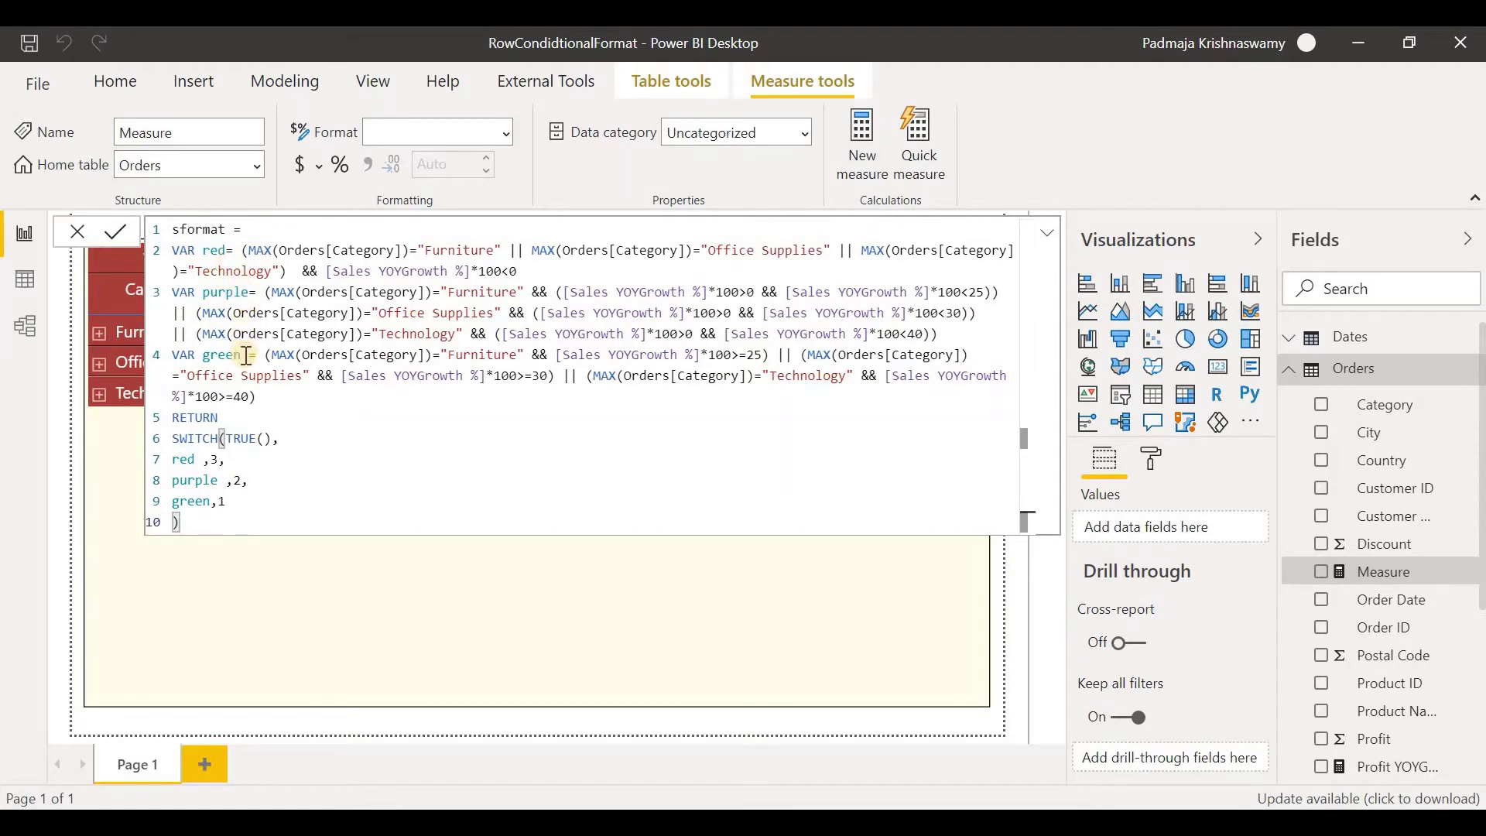
Step: Check the sformat formula against the sales rules in the conditional formatting rules workbook, and commit the measure
click(297, 268)
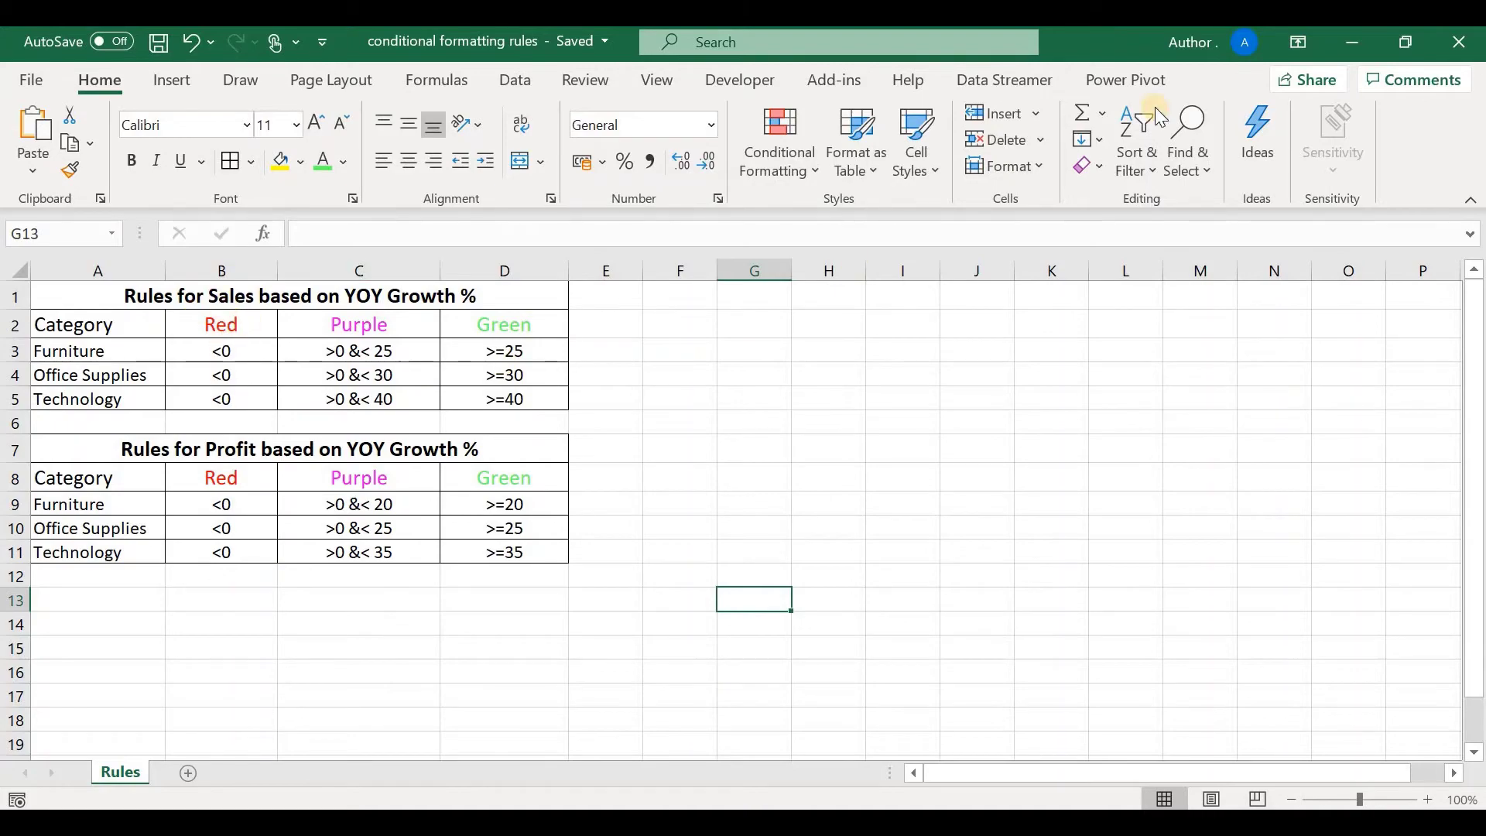
click(1351, 41)
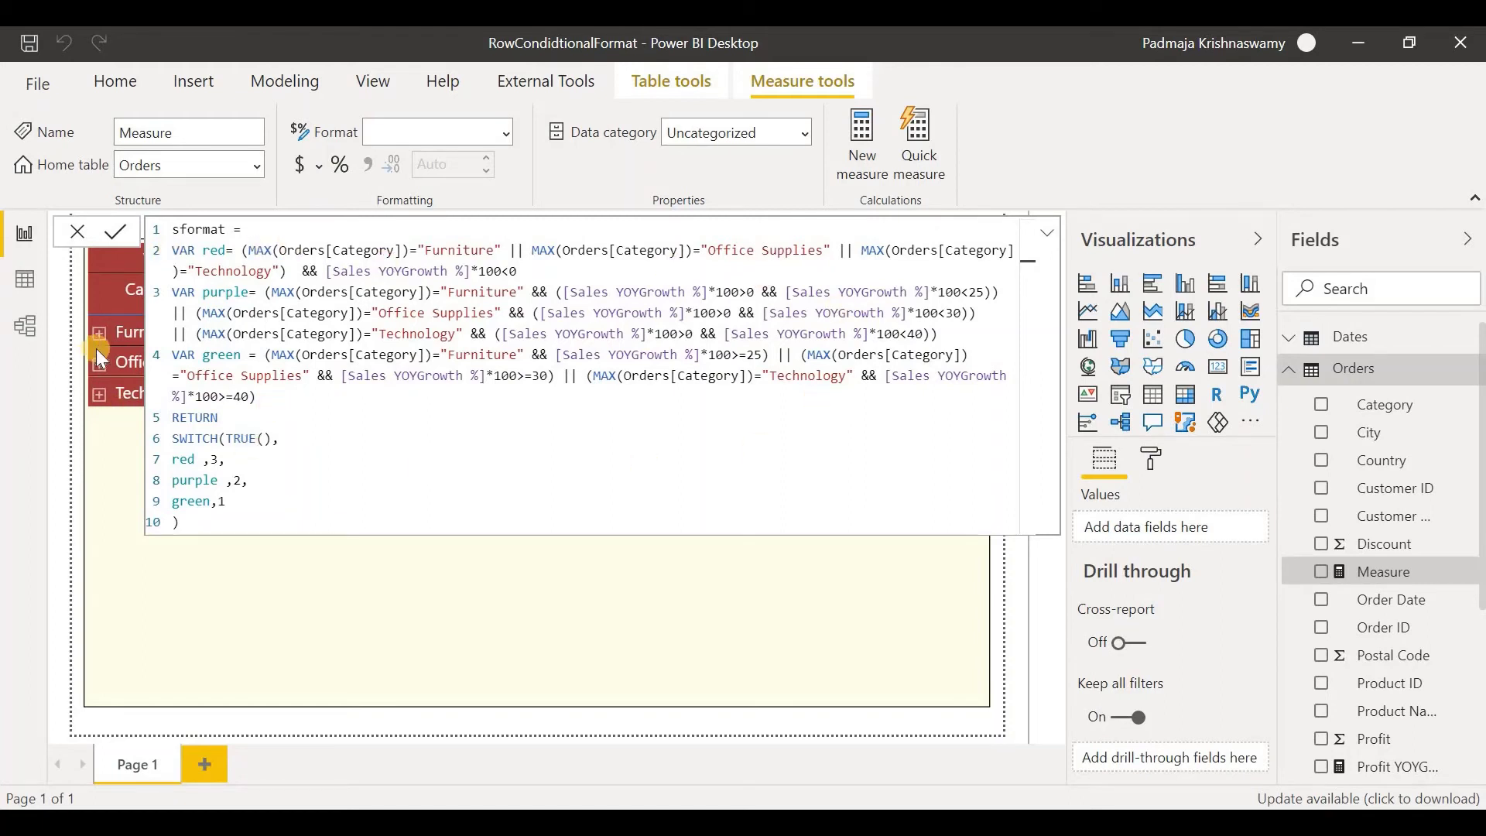
click(299, 271)
key(BackSpace)
click(248, 251)
key(Return)
click(204, 527)
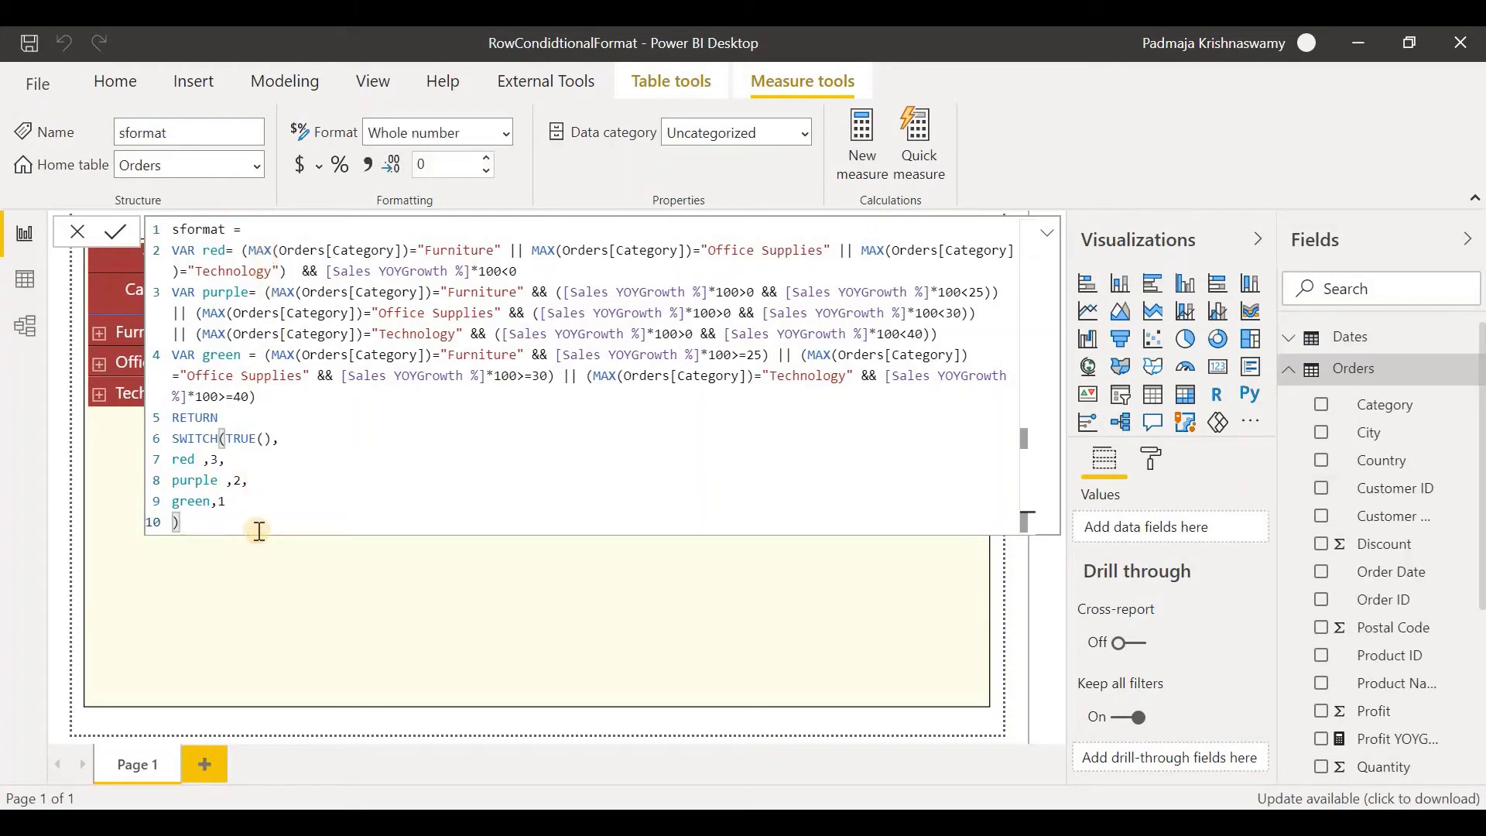
Step: Locate the sformat measure among the Orders fields and collapse the expanded formula editor
scroll(1382, 541, down, 5)
drag(1386, 656, 1249, 542)
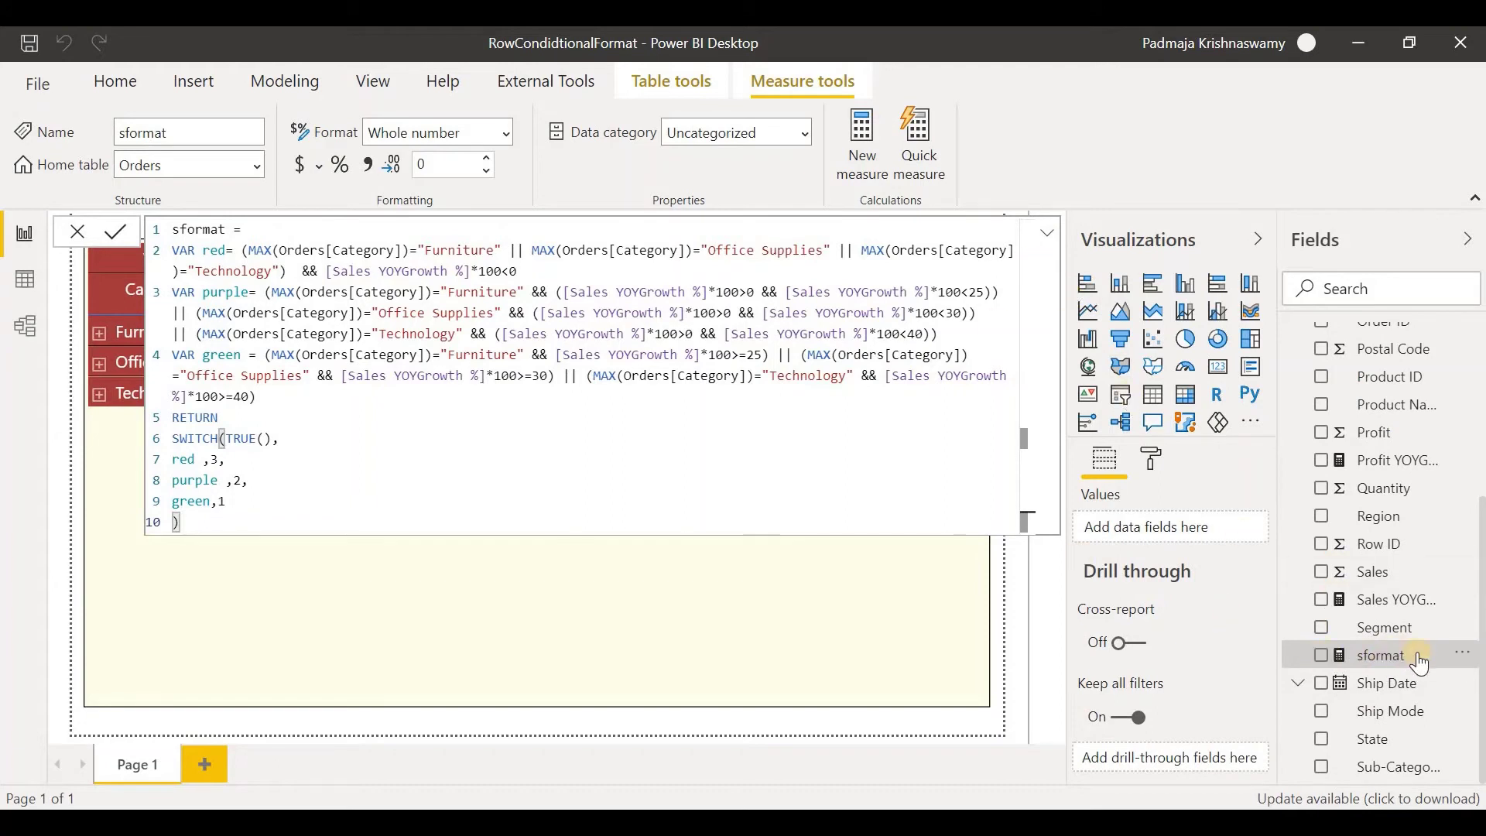
click(1047, 235)
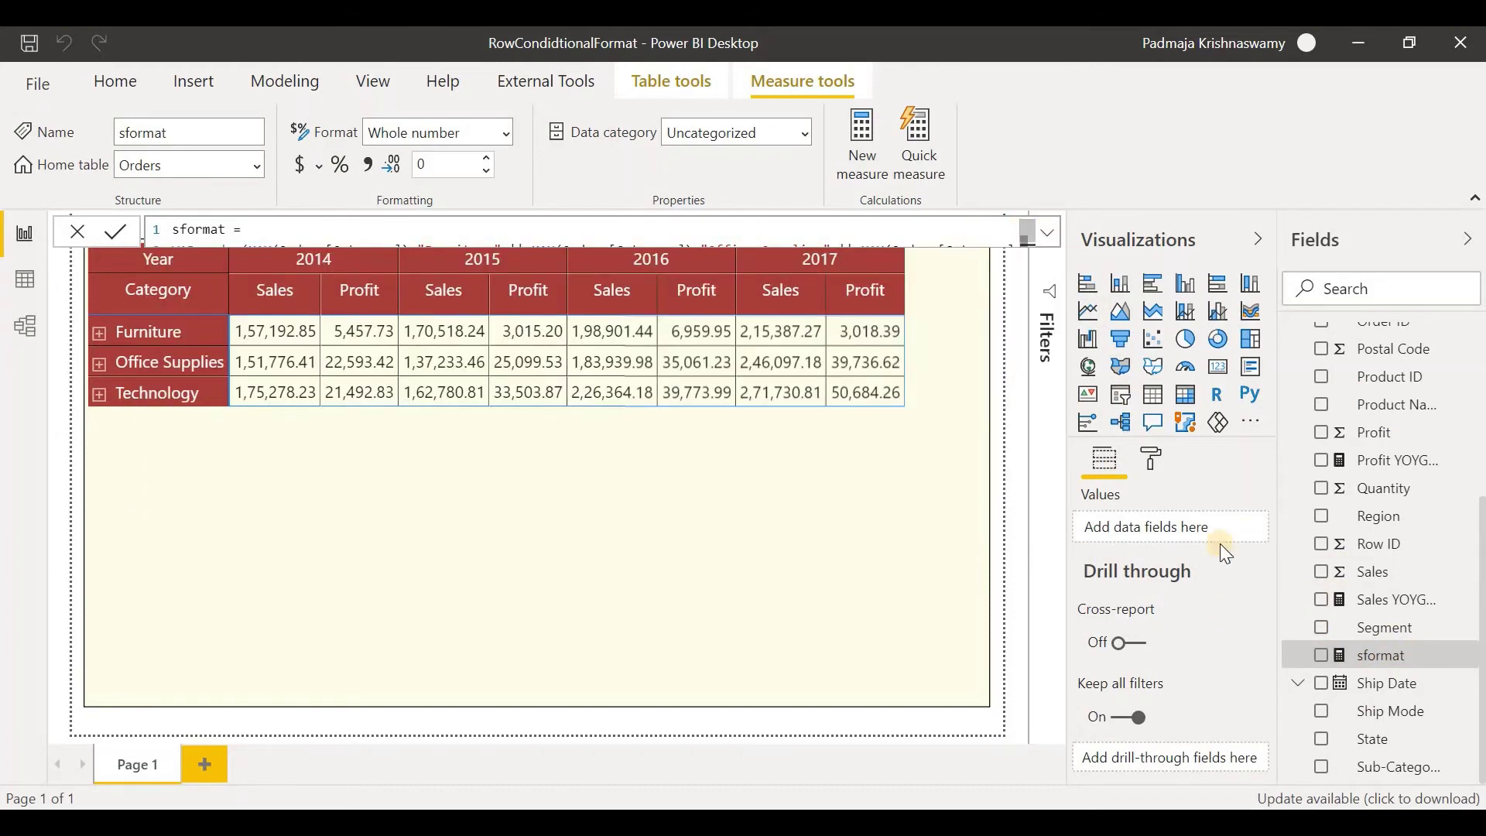
Step: Turn on conditional font color for the matrix's Sales values and open its advanced controls
click(1153, 460)
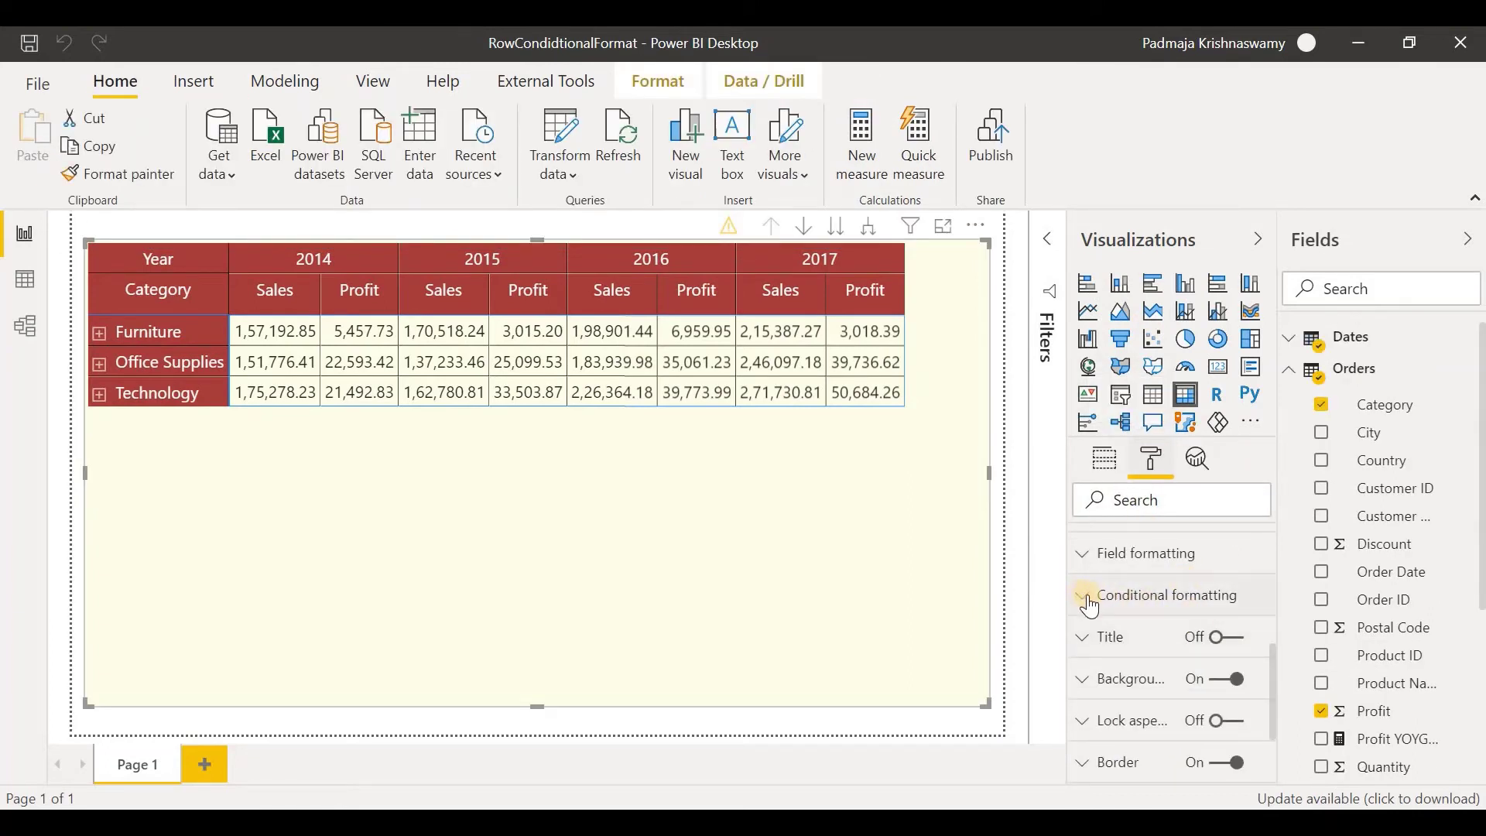
click(1090, 602)
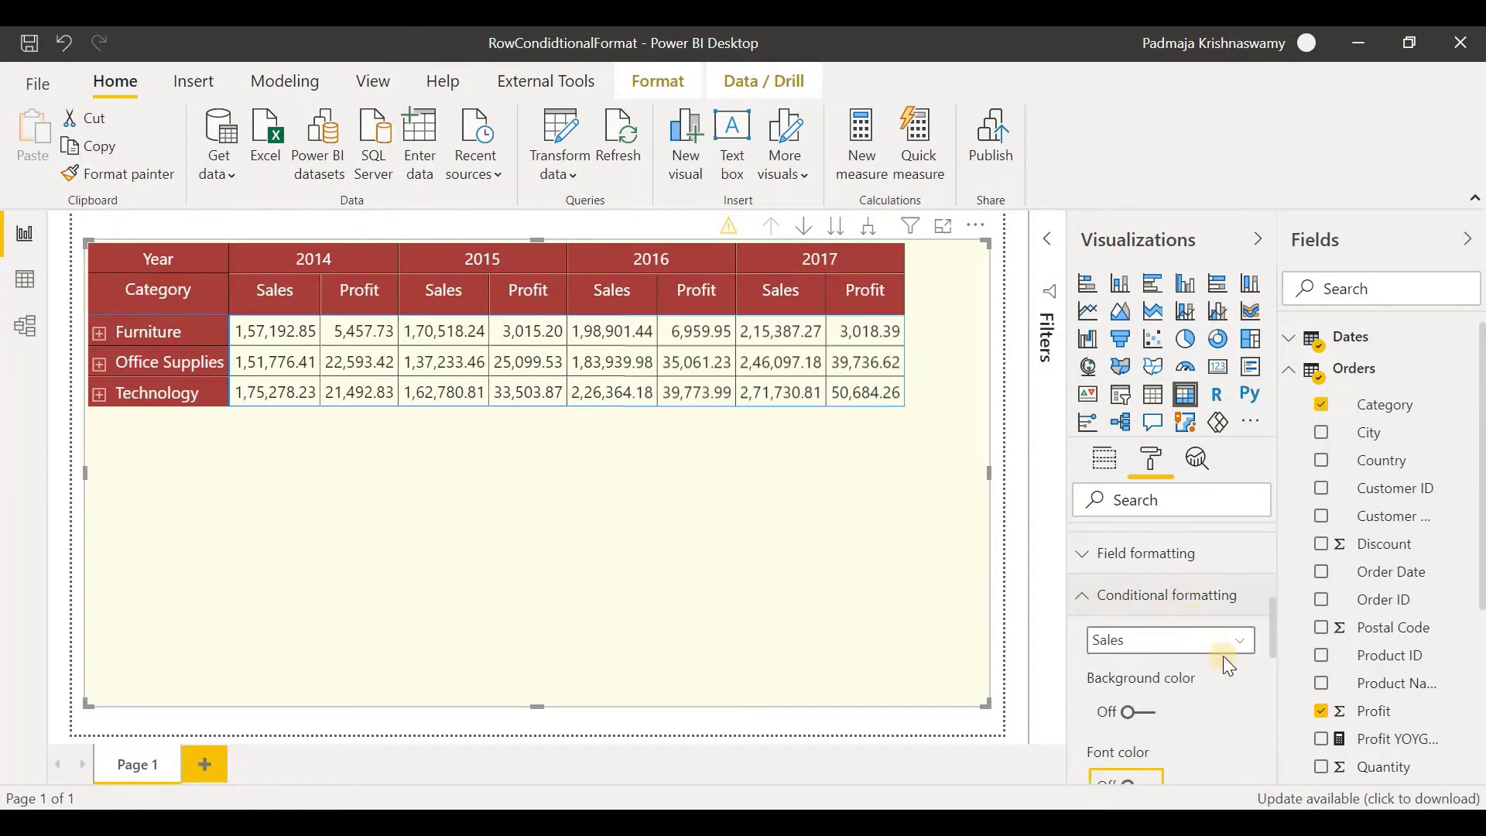
click(1231, 643)
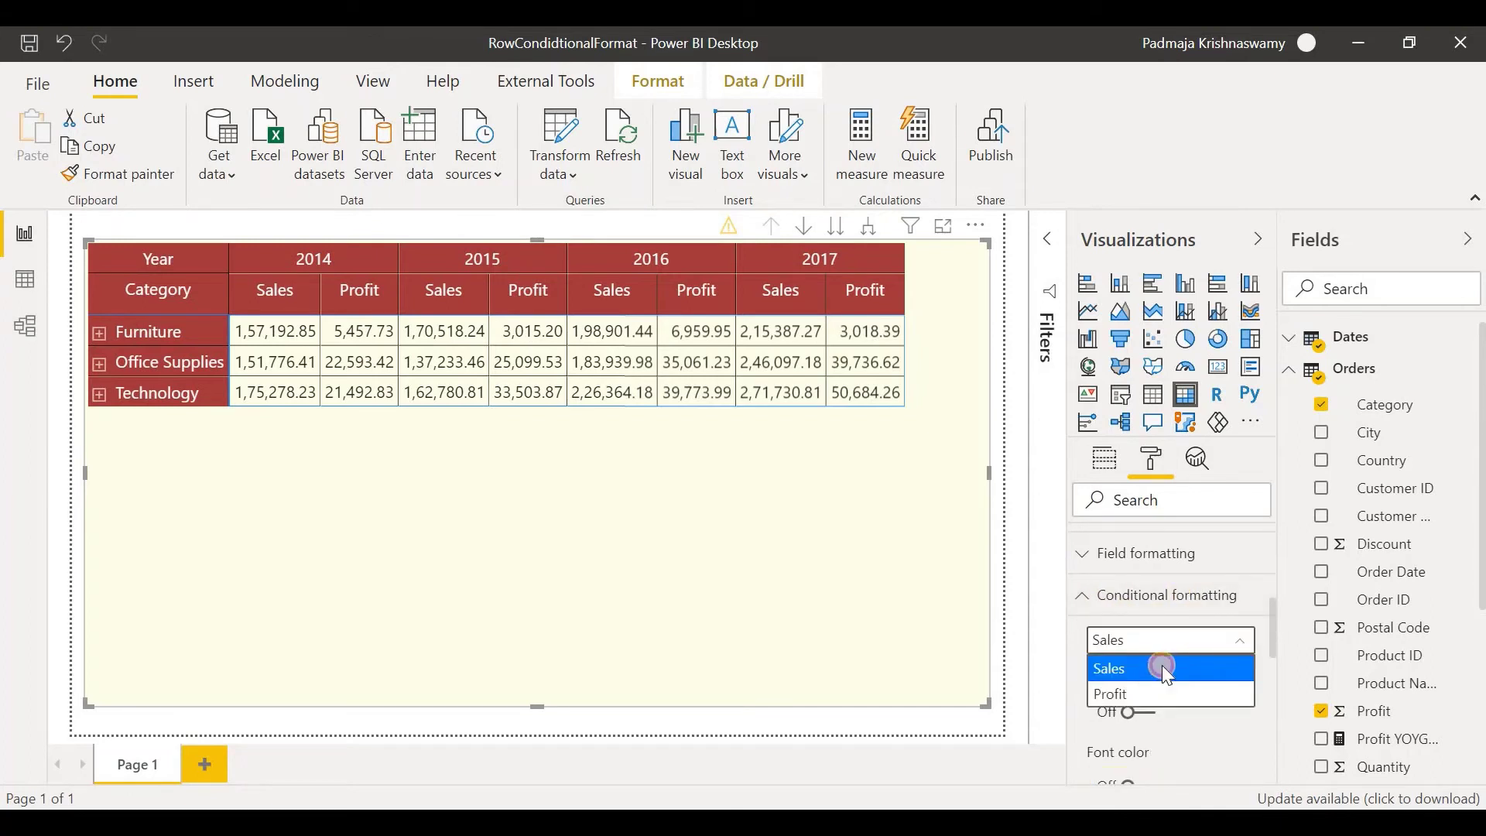
click(1162, 666)
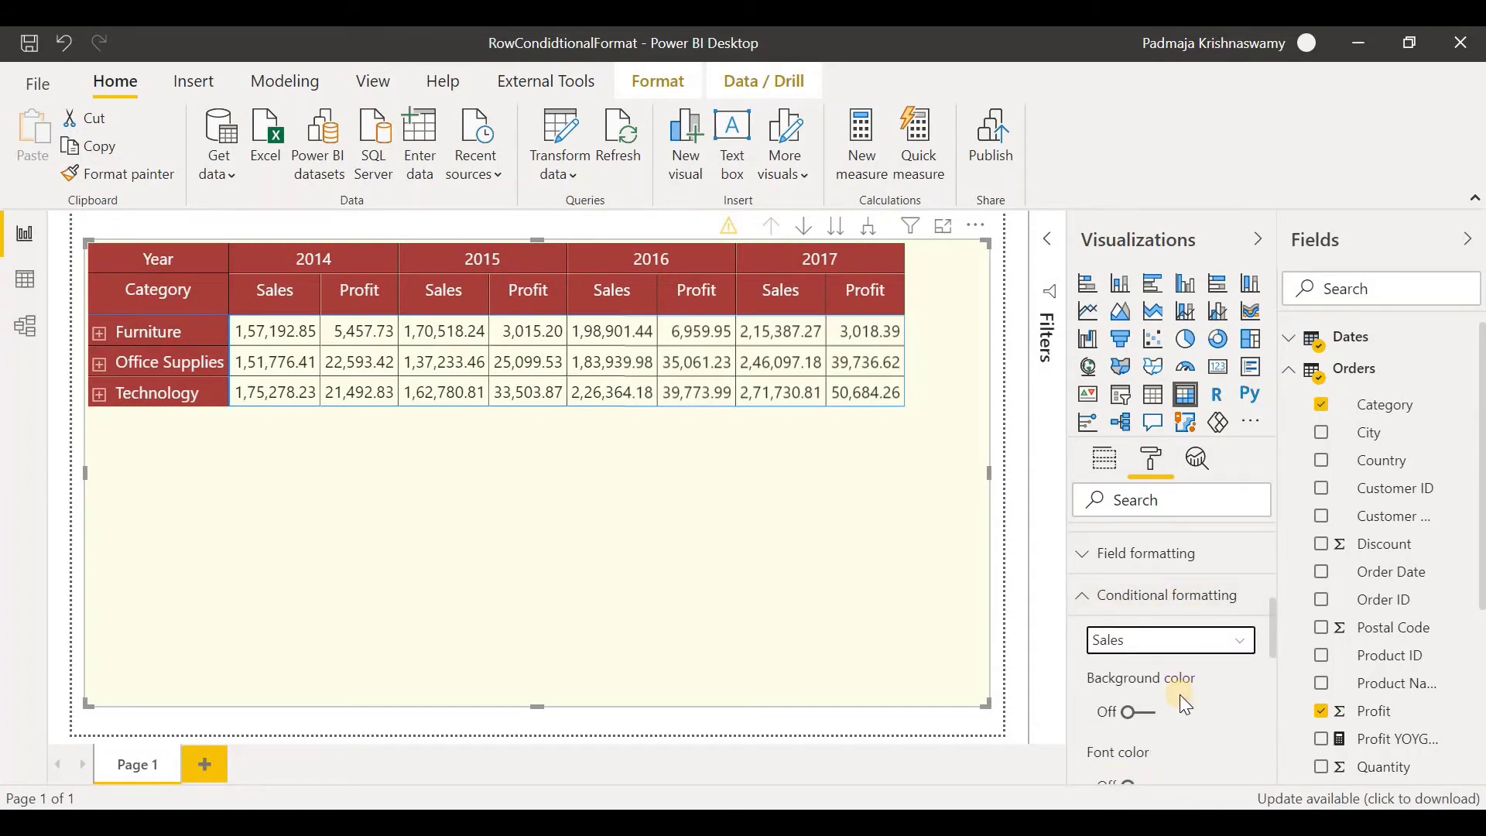
scroll(1157, 680, down, 2)
click(1156, 670)
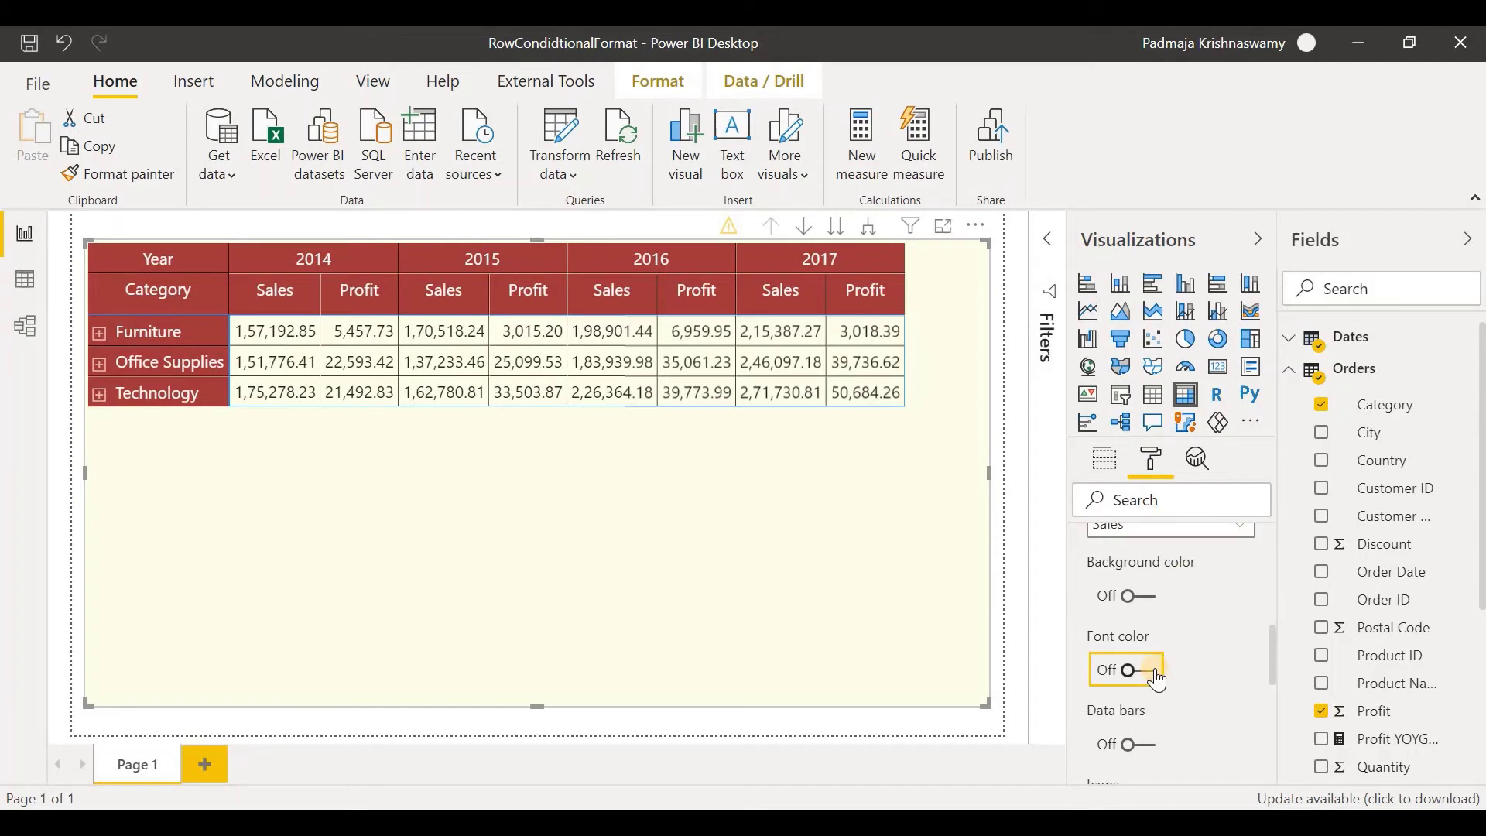
scroll(1177, 650, down, 1)
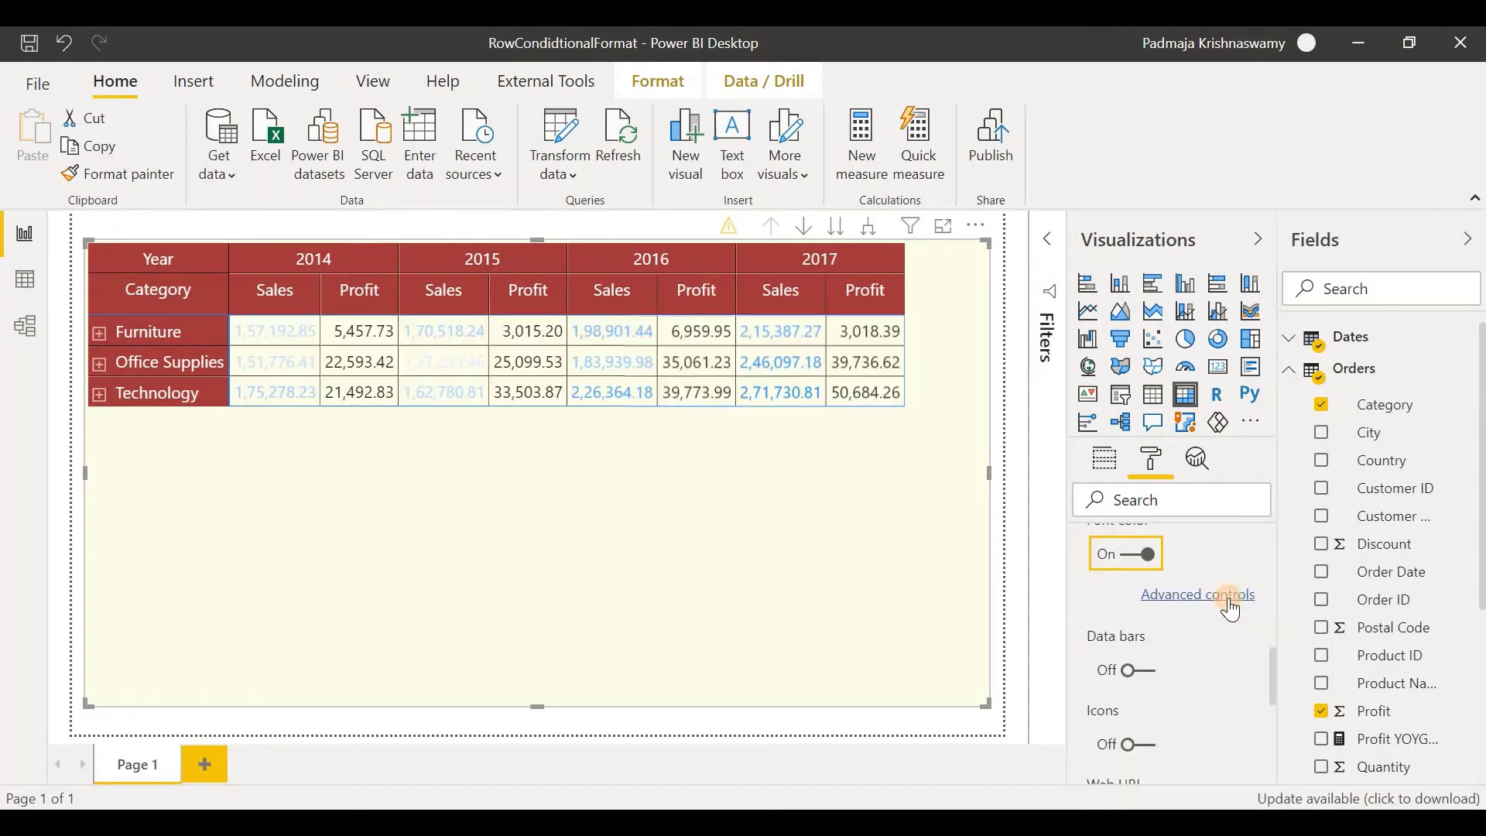
click(1229, 598)
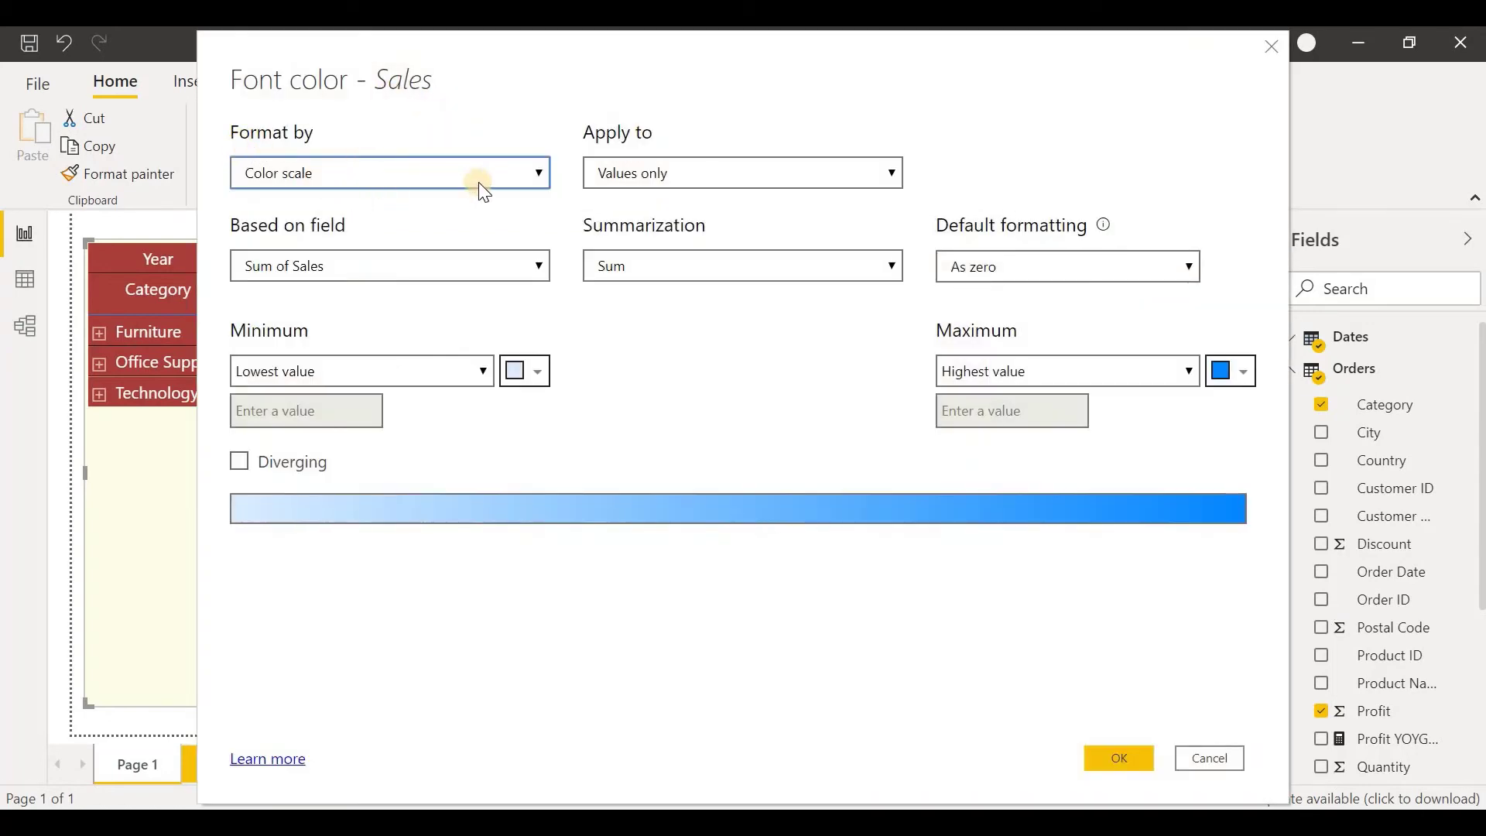
Step: Format the Sales font color by rules based on the Orders measure sformat
click(515, 171)
click(445, 239)
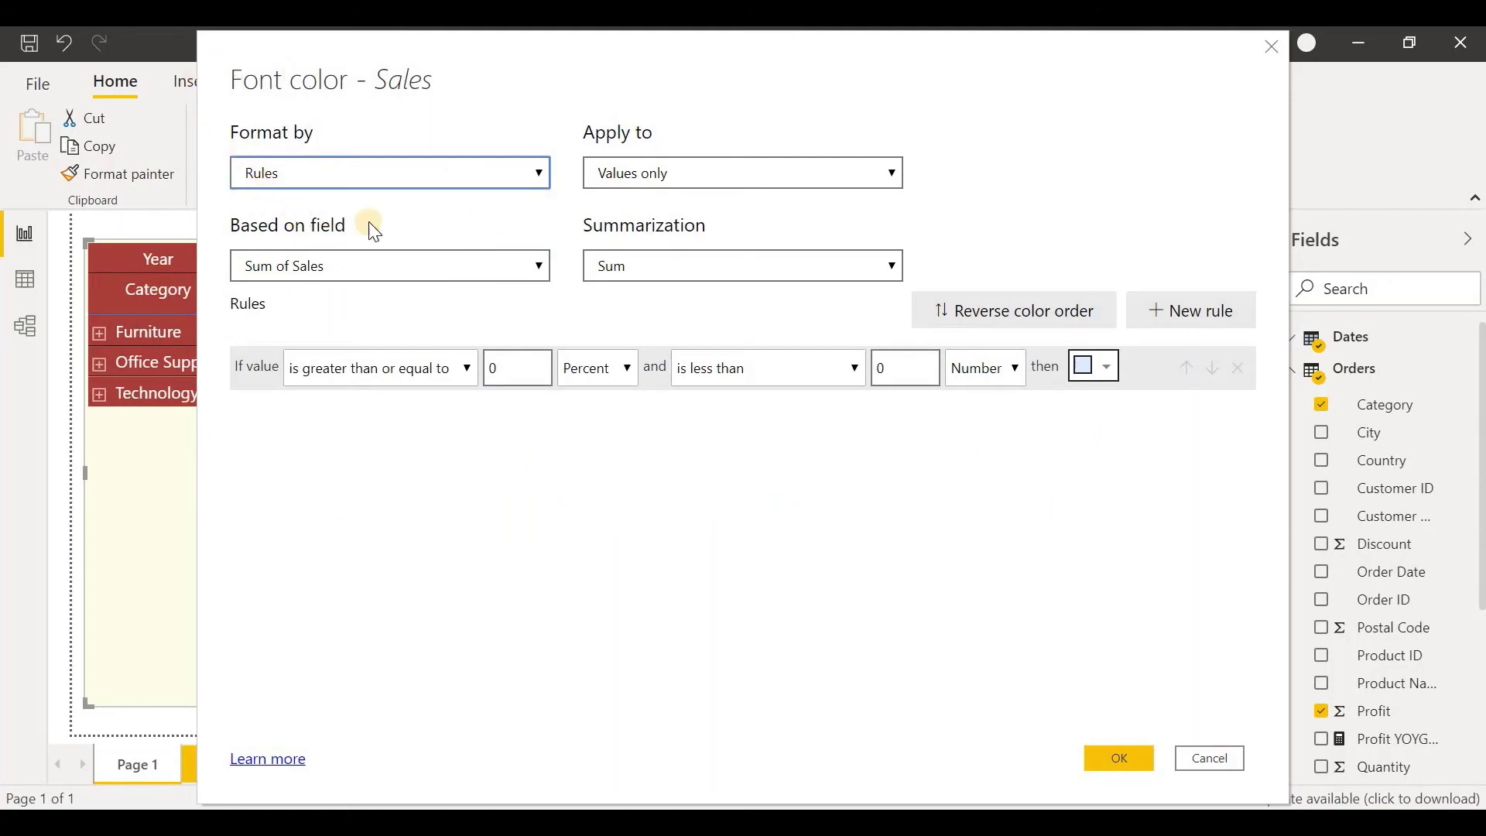
click(525, 267)
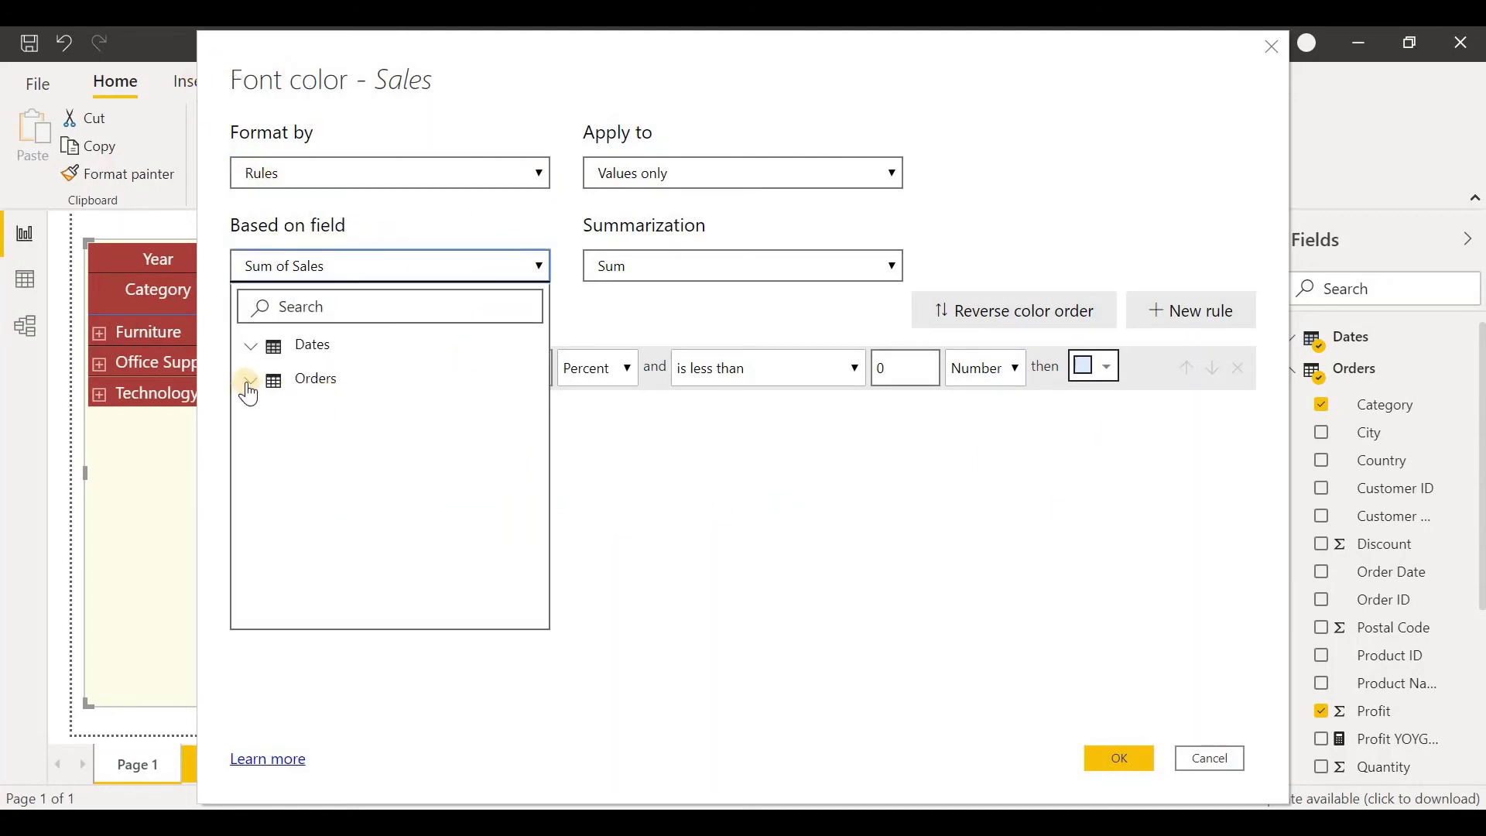
click(248, 382)
scroll(375, 464, down, 5)
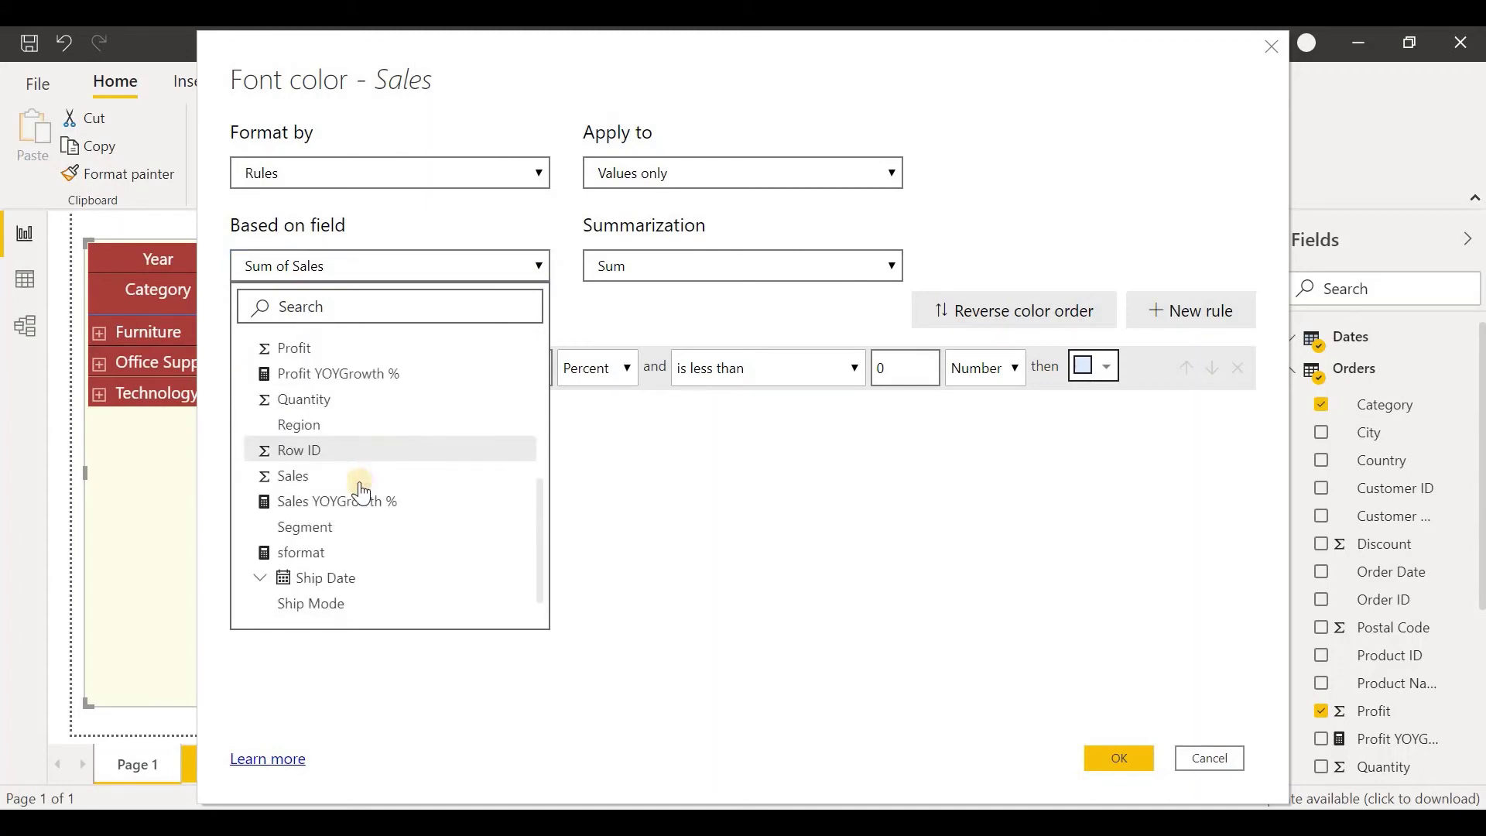
click(301, 551)
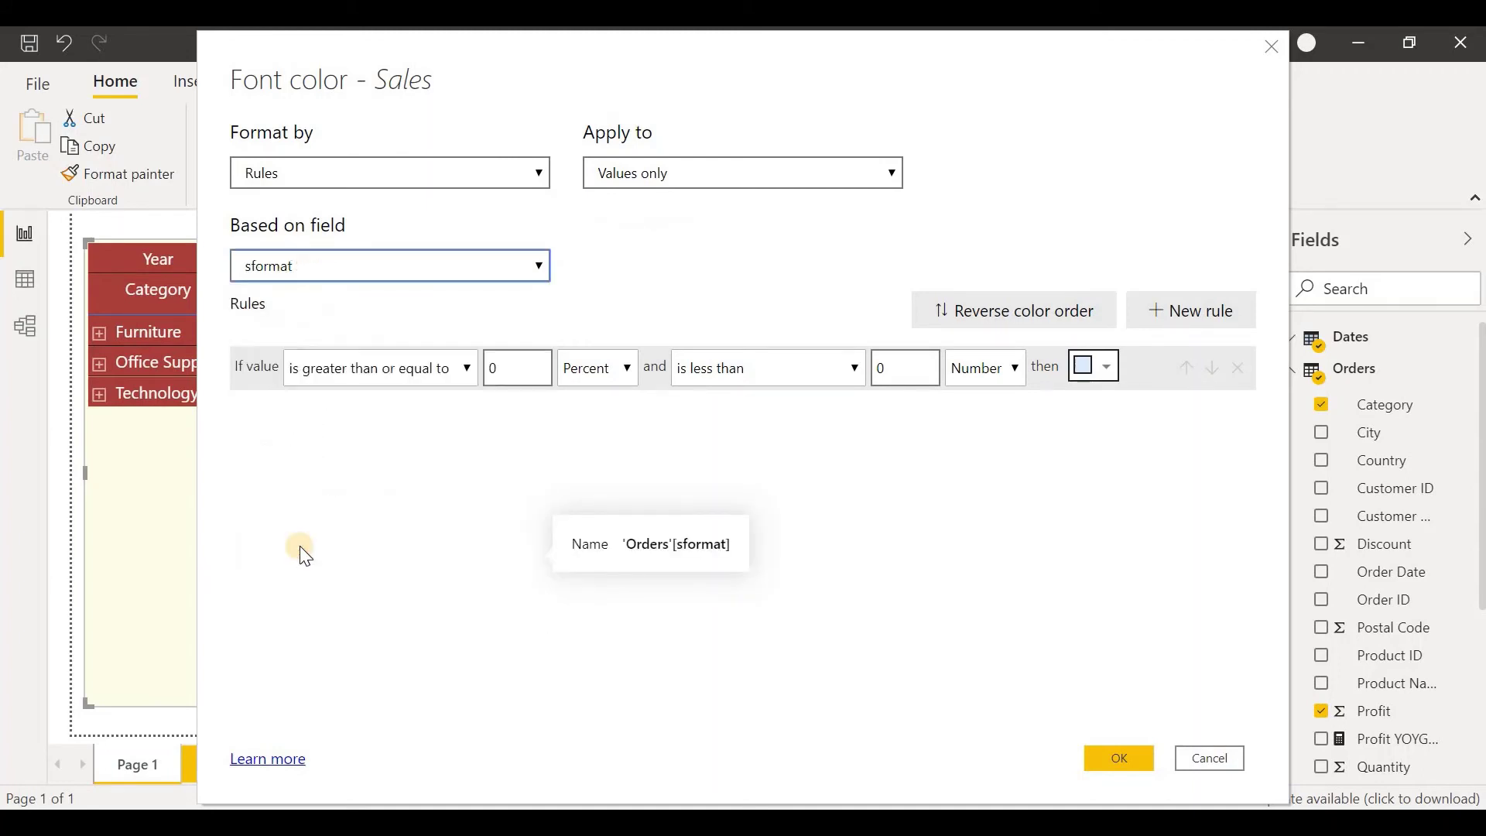
Step: Define the first rule as greater than 0 and less than or equal to 1, both as numbers, with a custom green font color
click(466, 370)
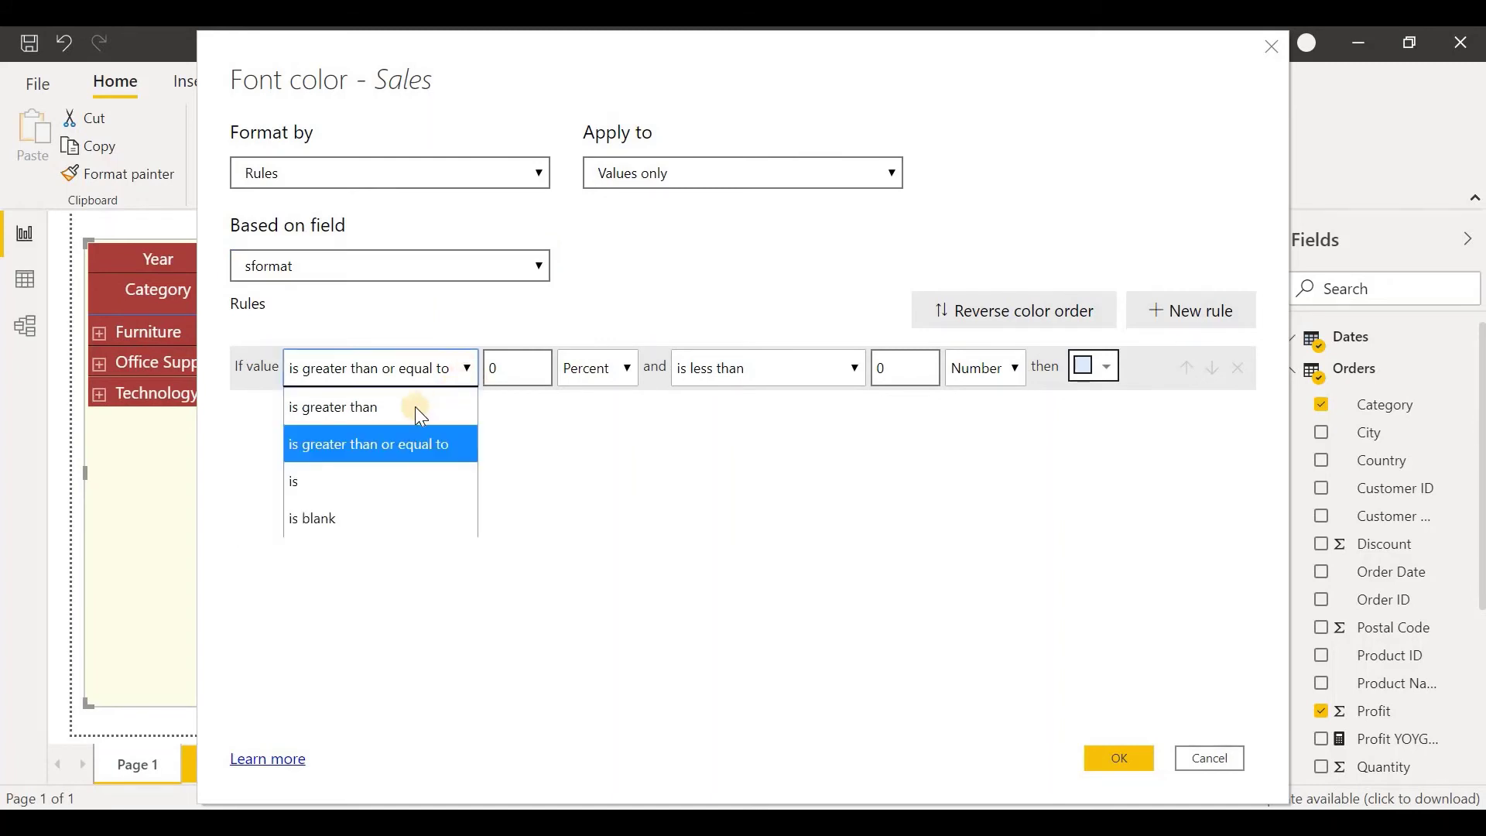
click(369, 408)
click(628, 370)
click(597, 411)
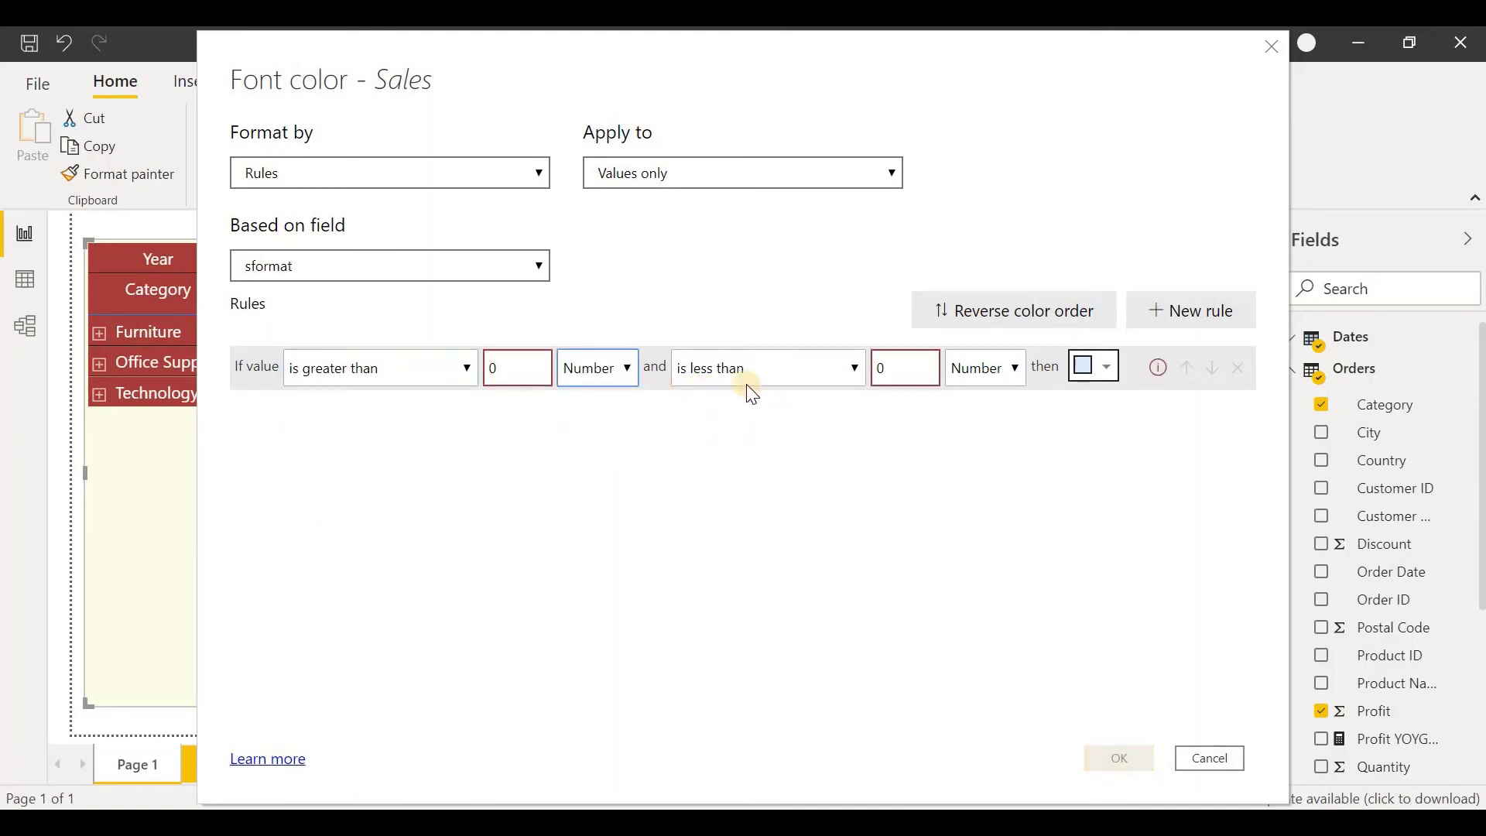
click(856, 368)
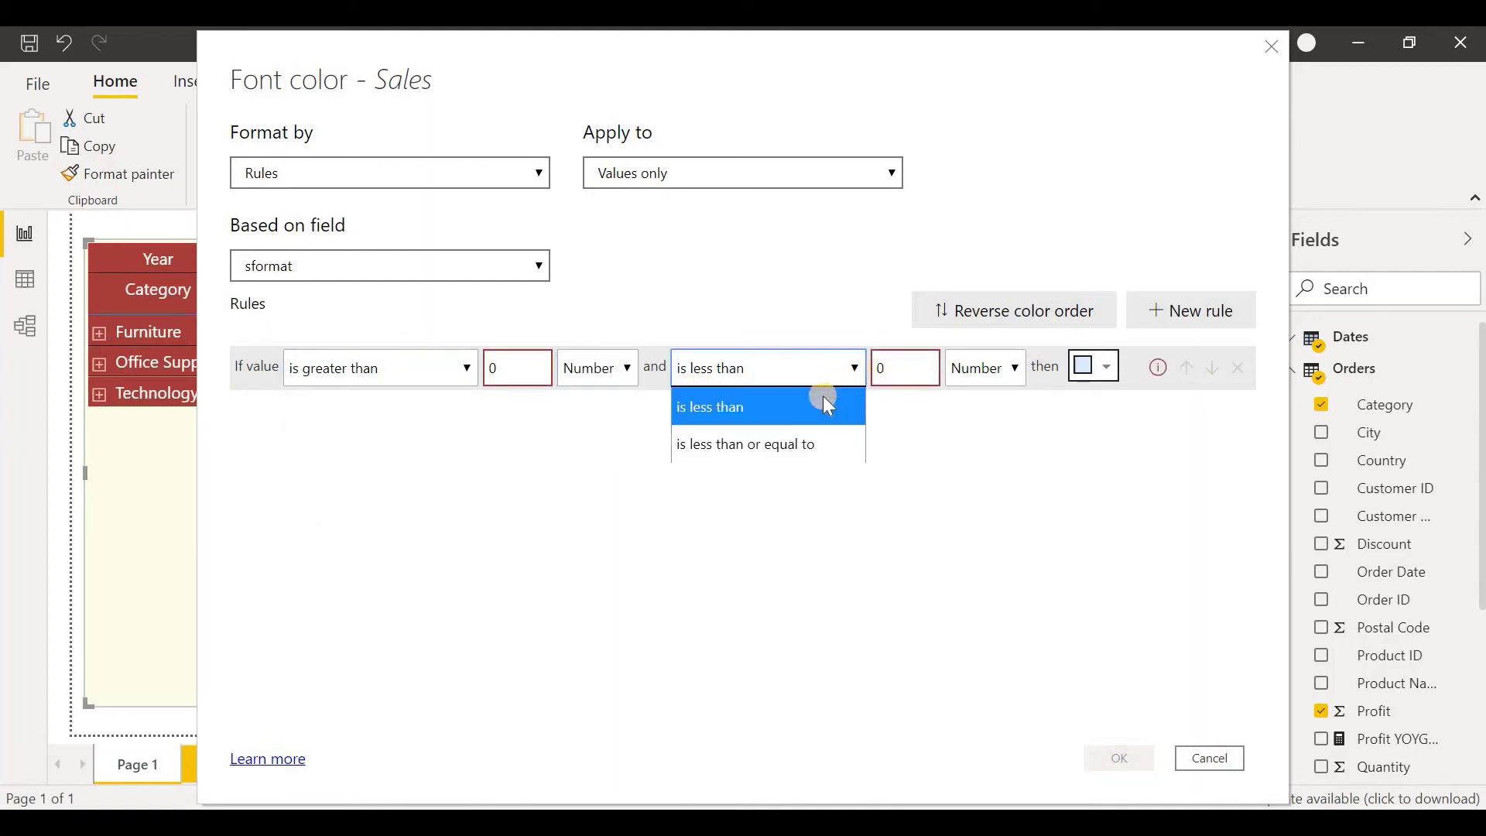
click(802, 440)
double_click(903, 372)
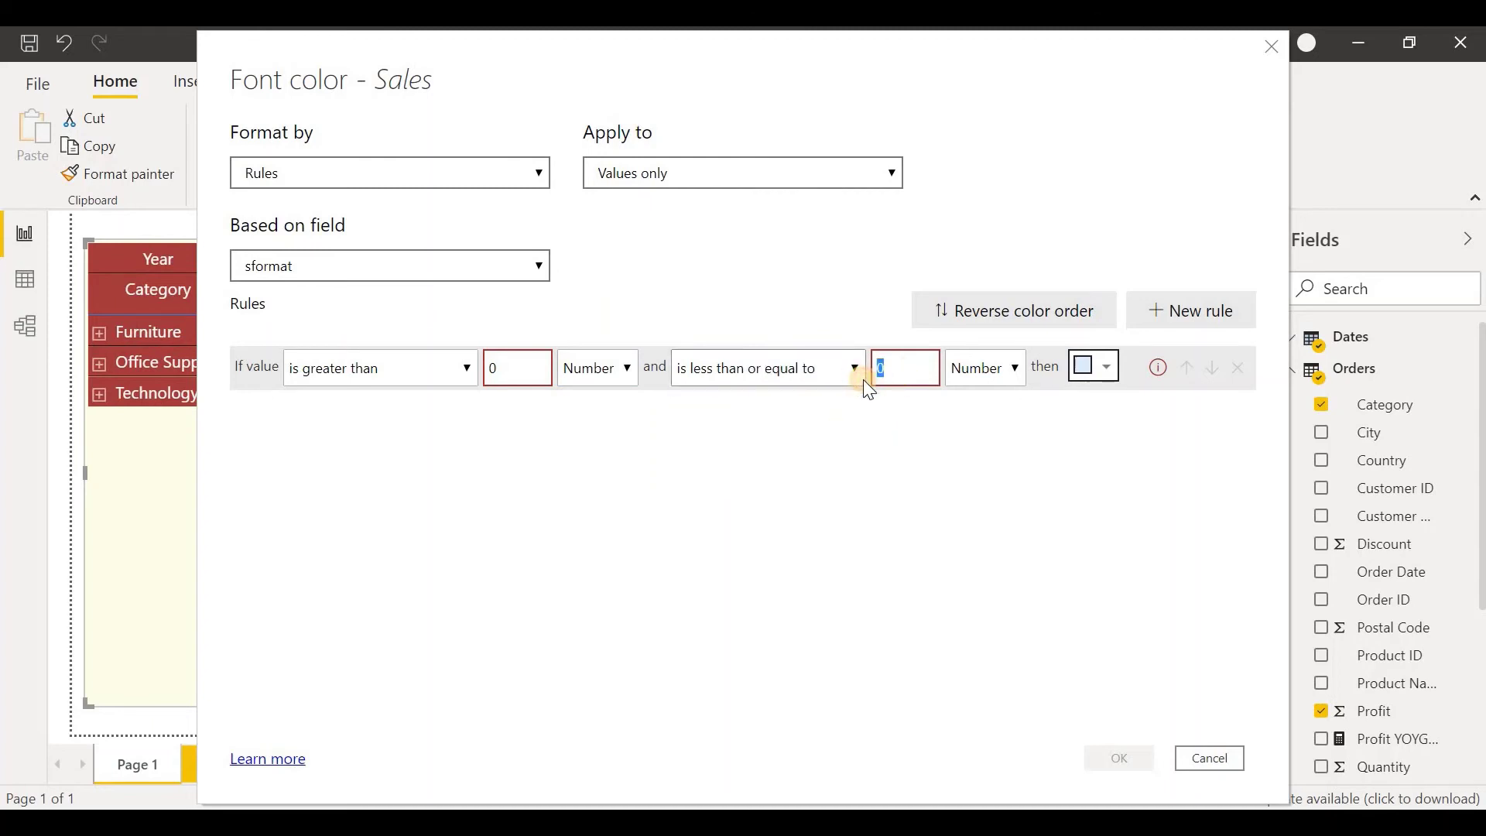
text(1)
click(1112, 369)
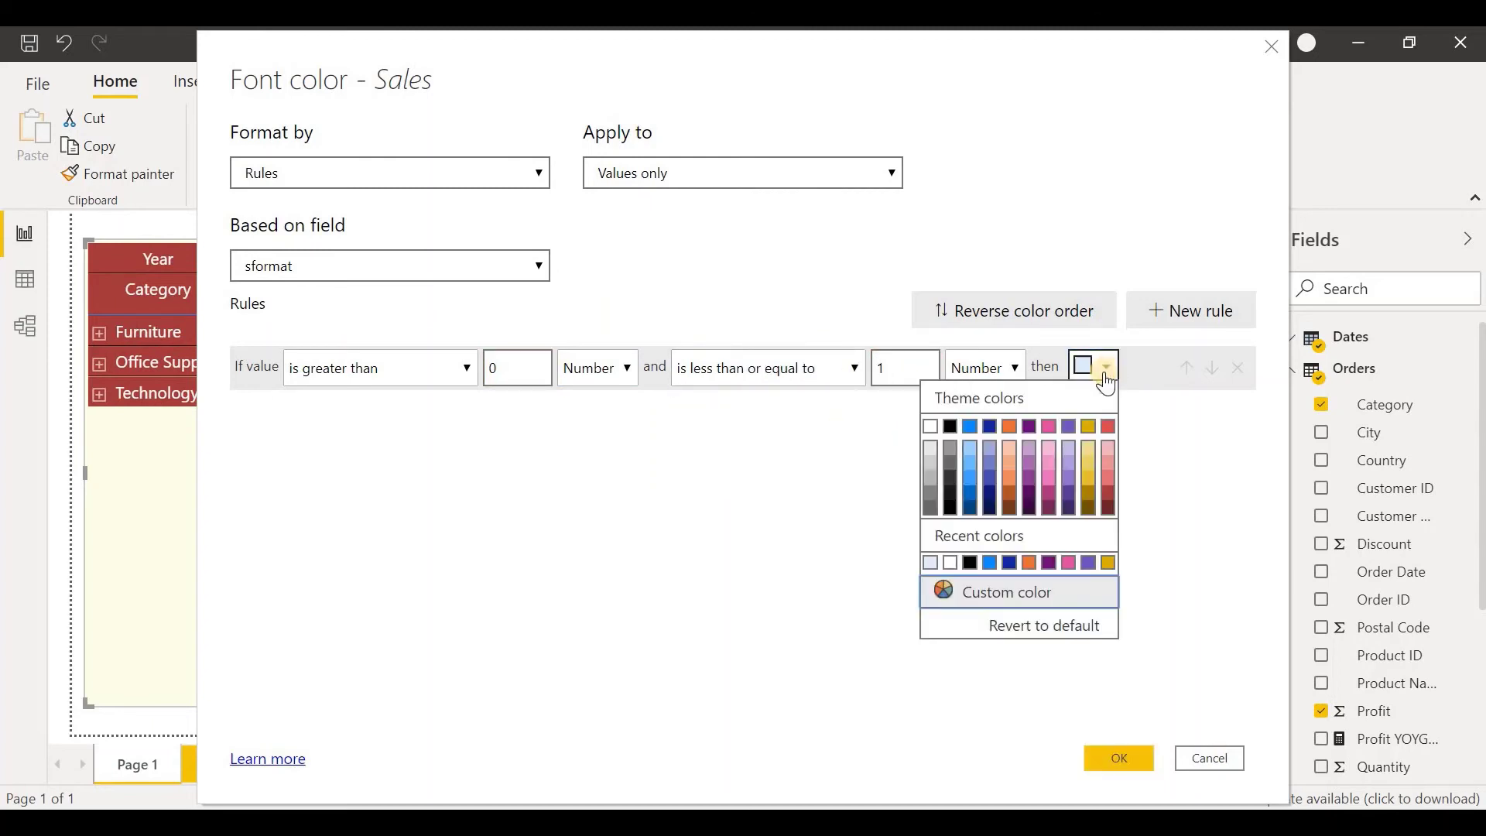
click(1044, 600)
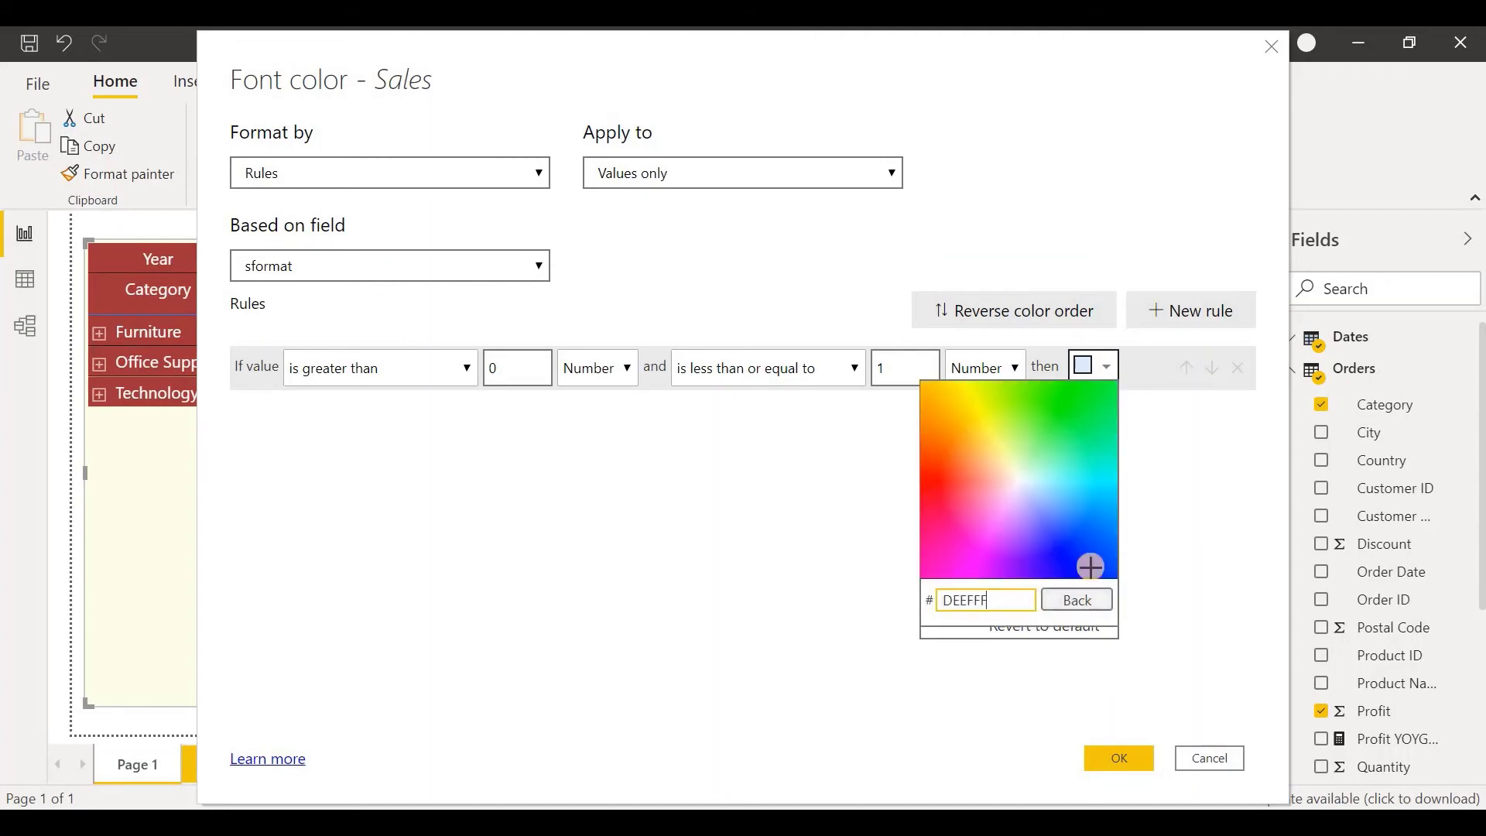
click(1050, 600)
click(989, 590)
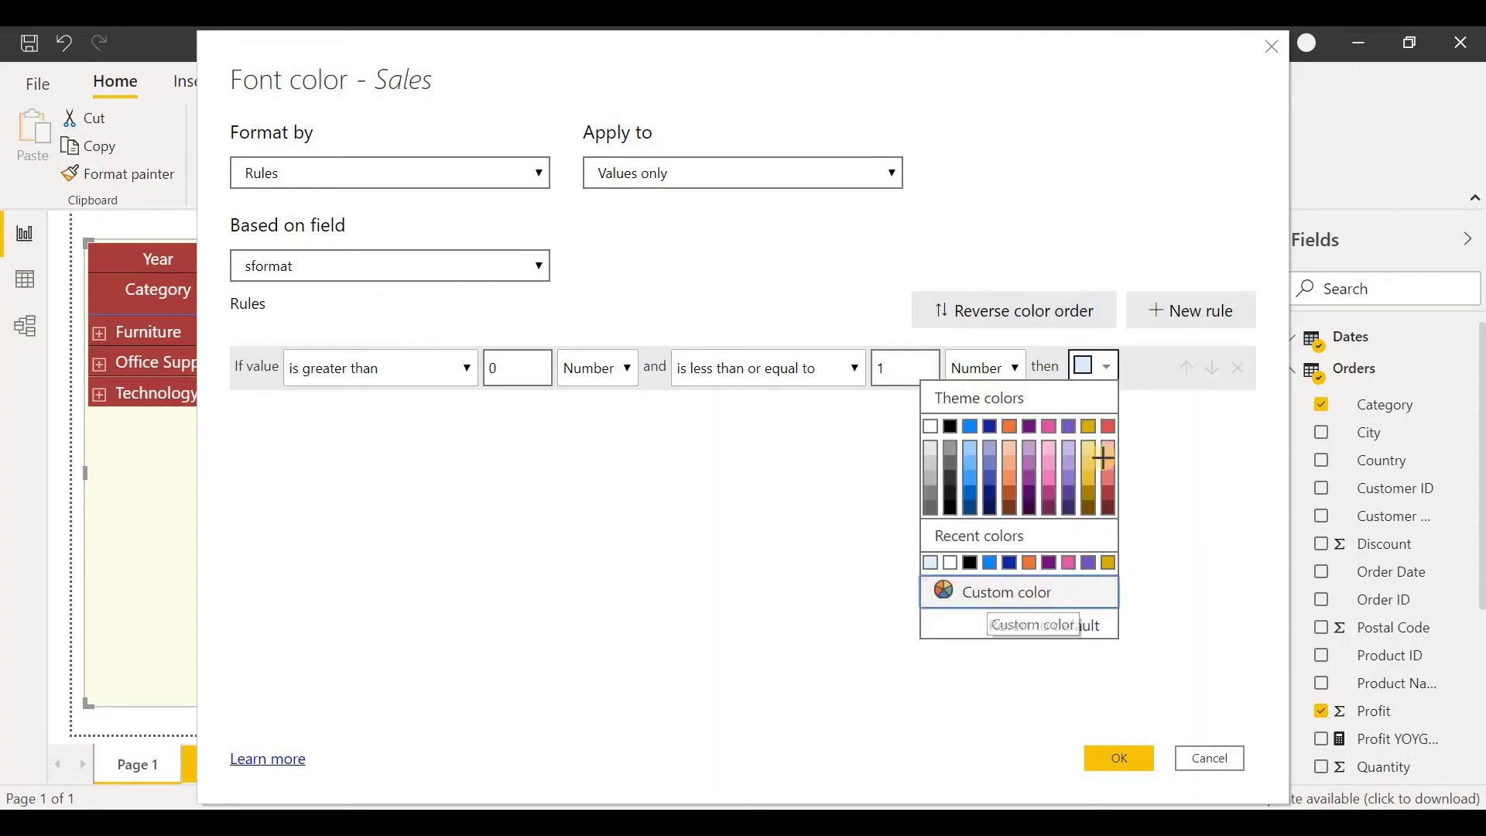
click(1102, 411)
Step: Add a second rule for numbers greater than 1 and less than or equal to 2, with a magenta font color
click(1189, 310)
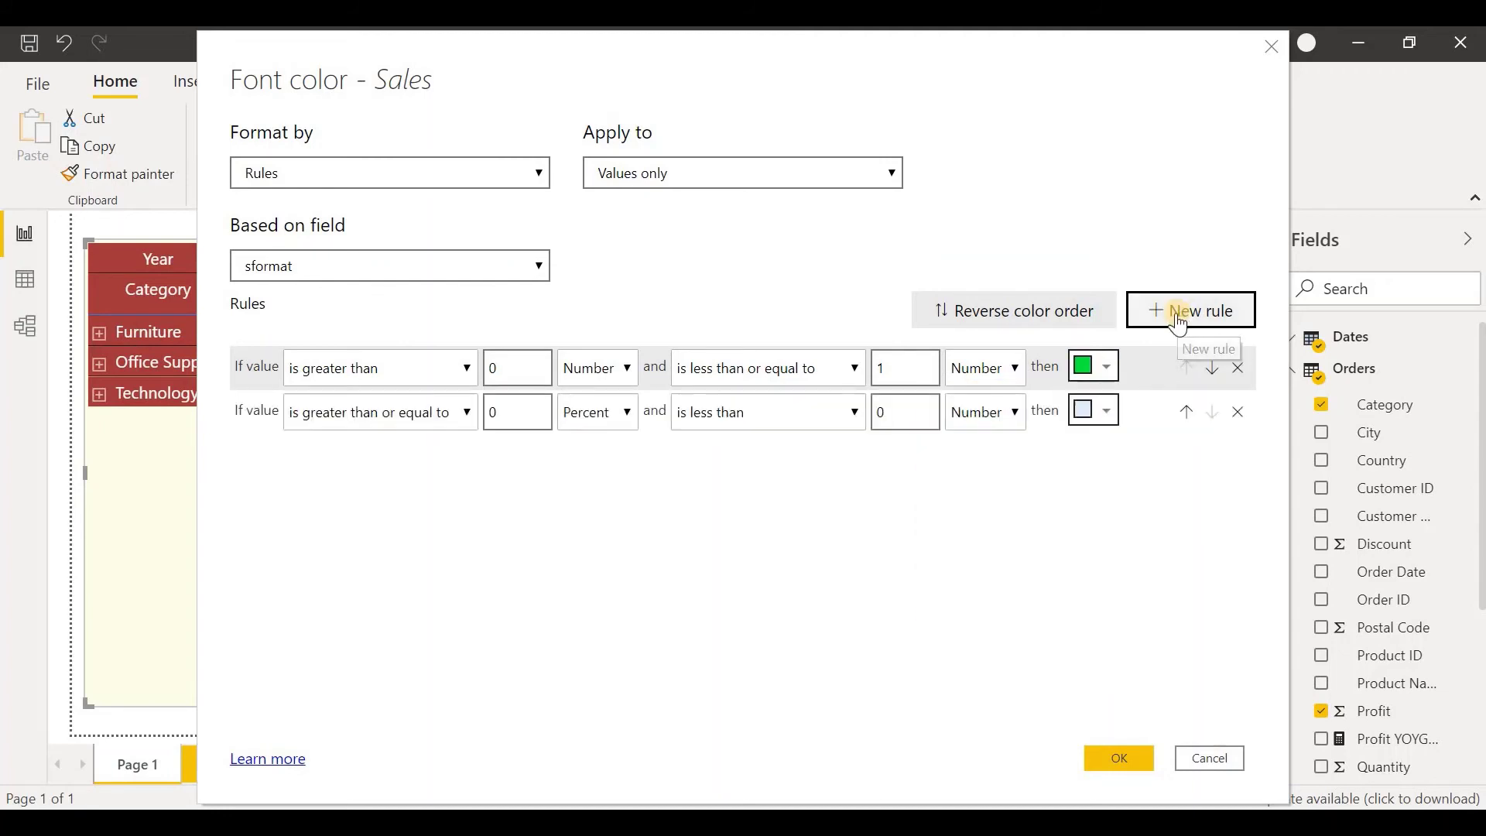
click(460, 414)
click(411, 445)
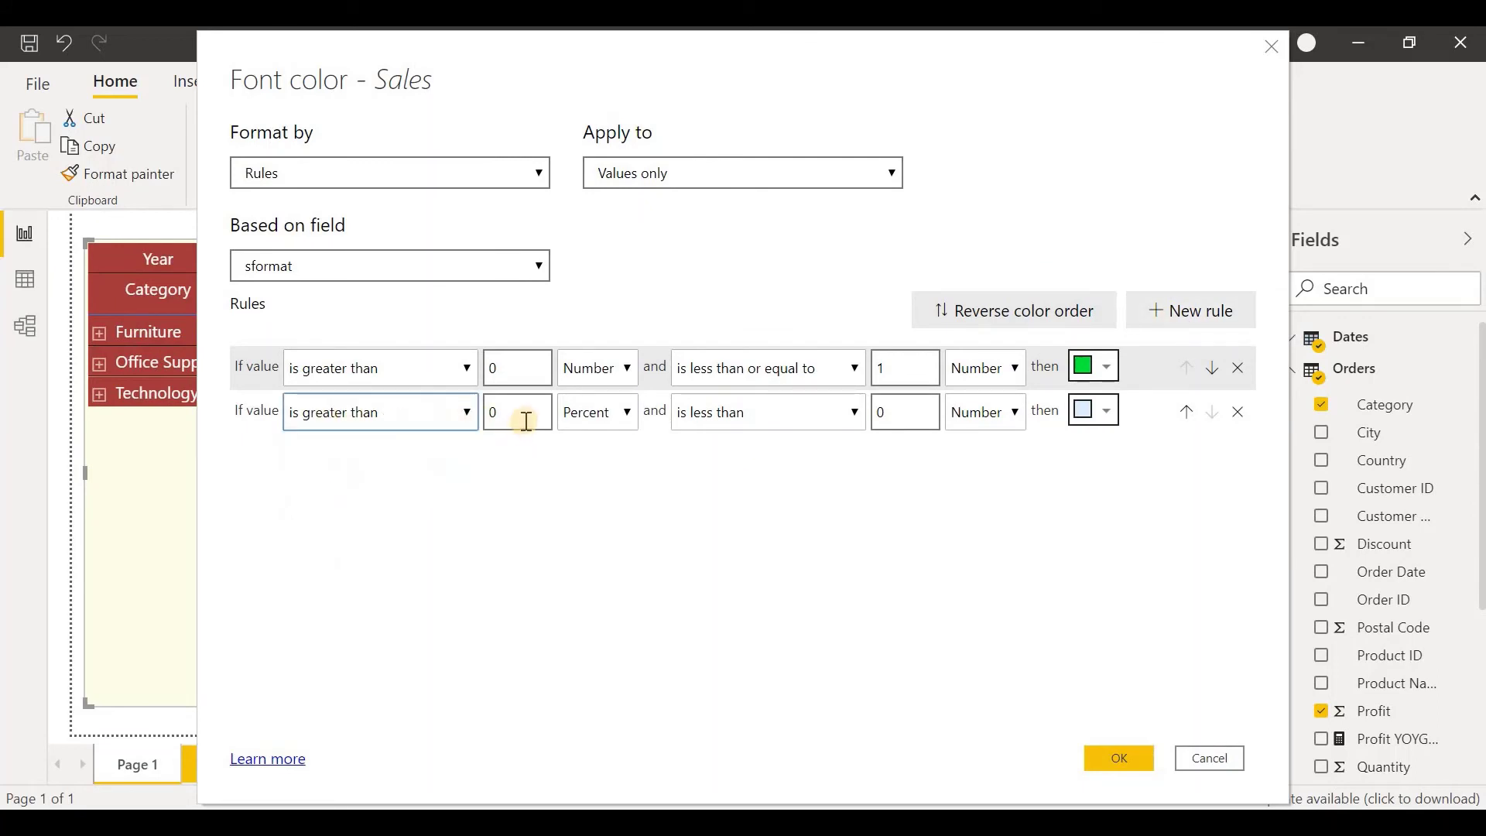
key(Tab)
text(1)
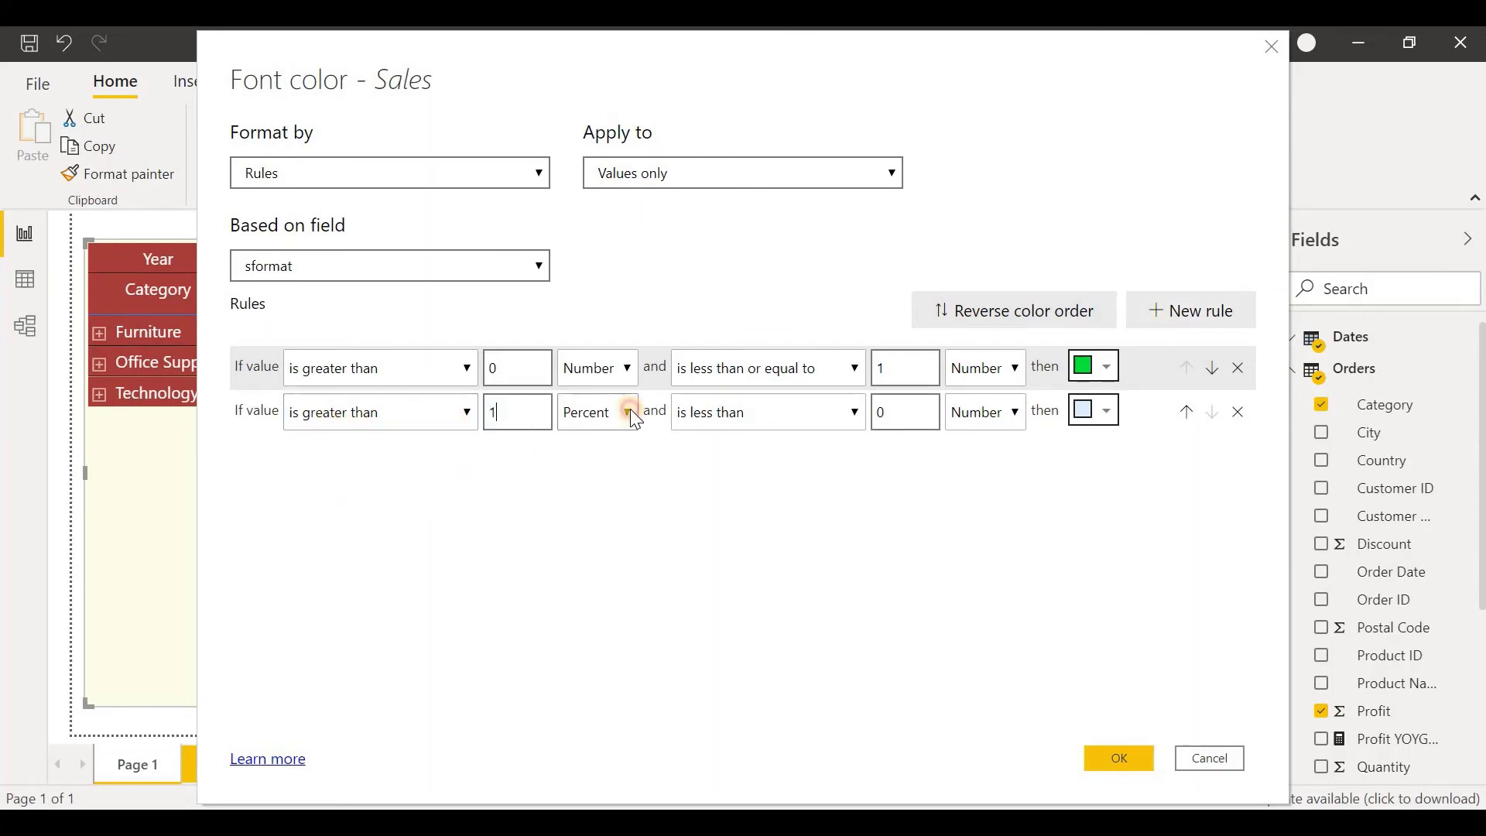
click(627, 410)
click(588, 451)
click(823, 416)
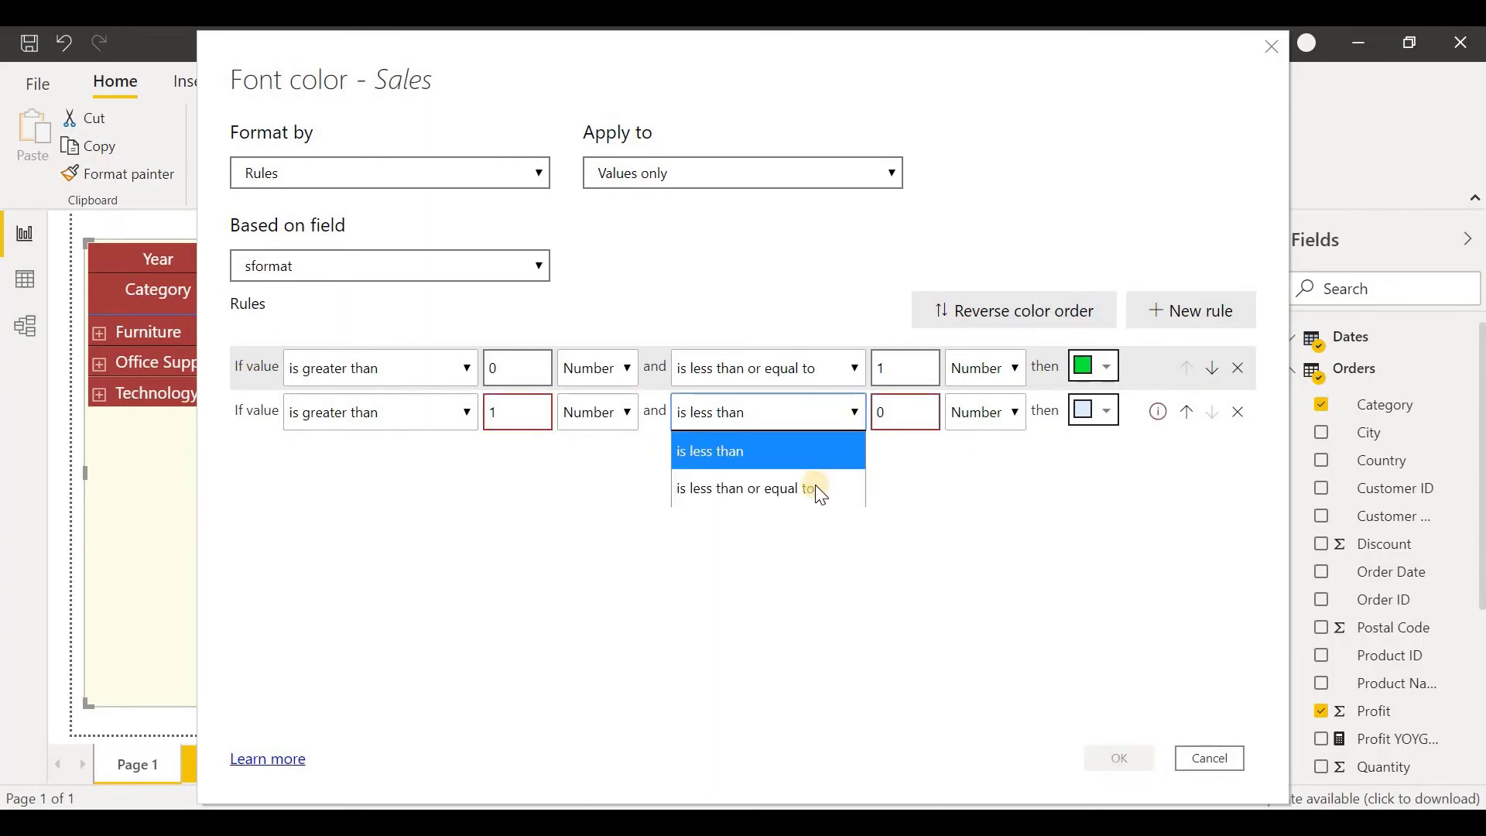
click(836, 488)
key(Tab)
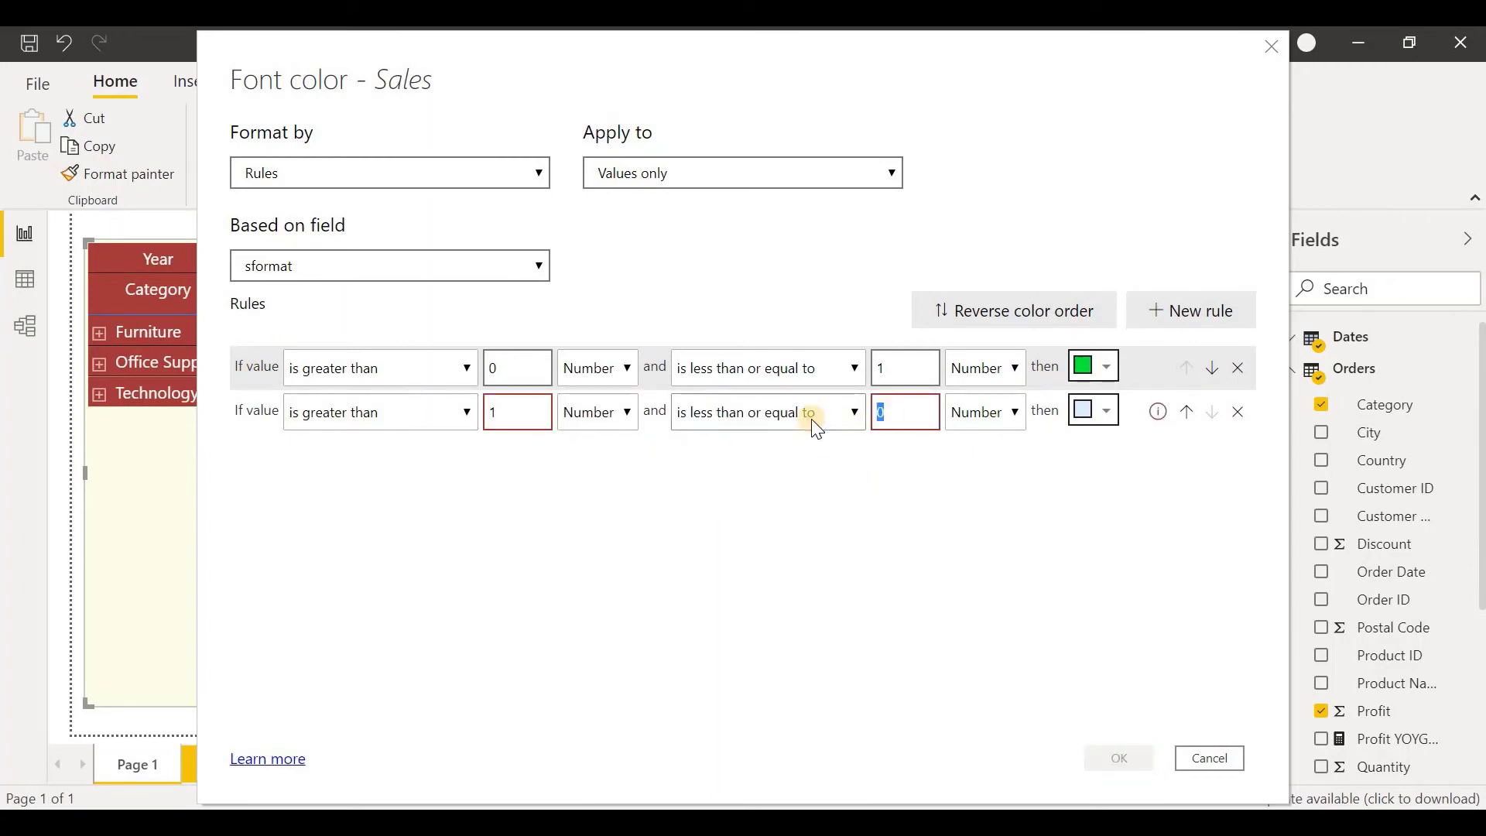
text(2)
click(1099, 411)
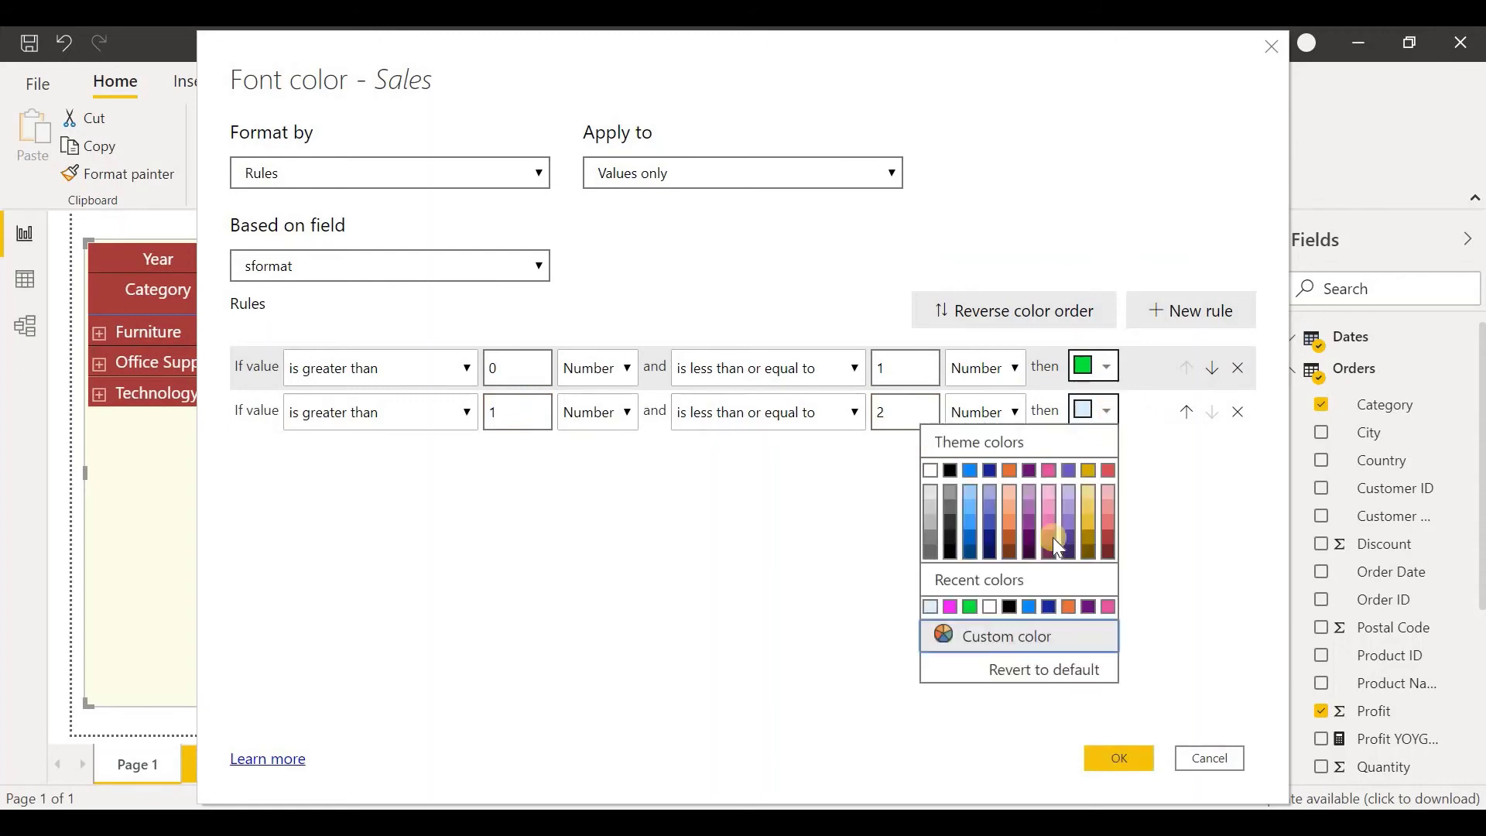
click(1014, 637)
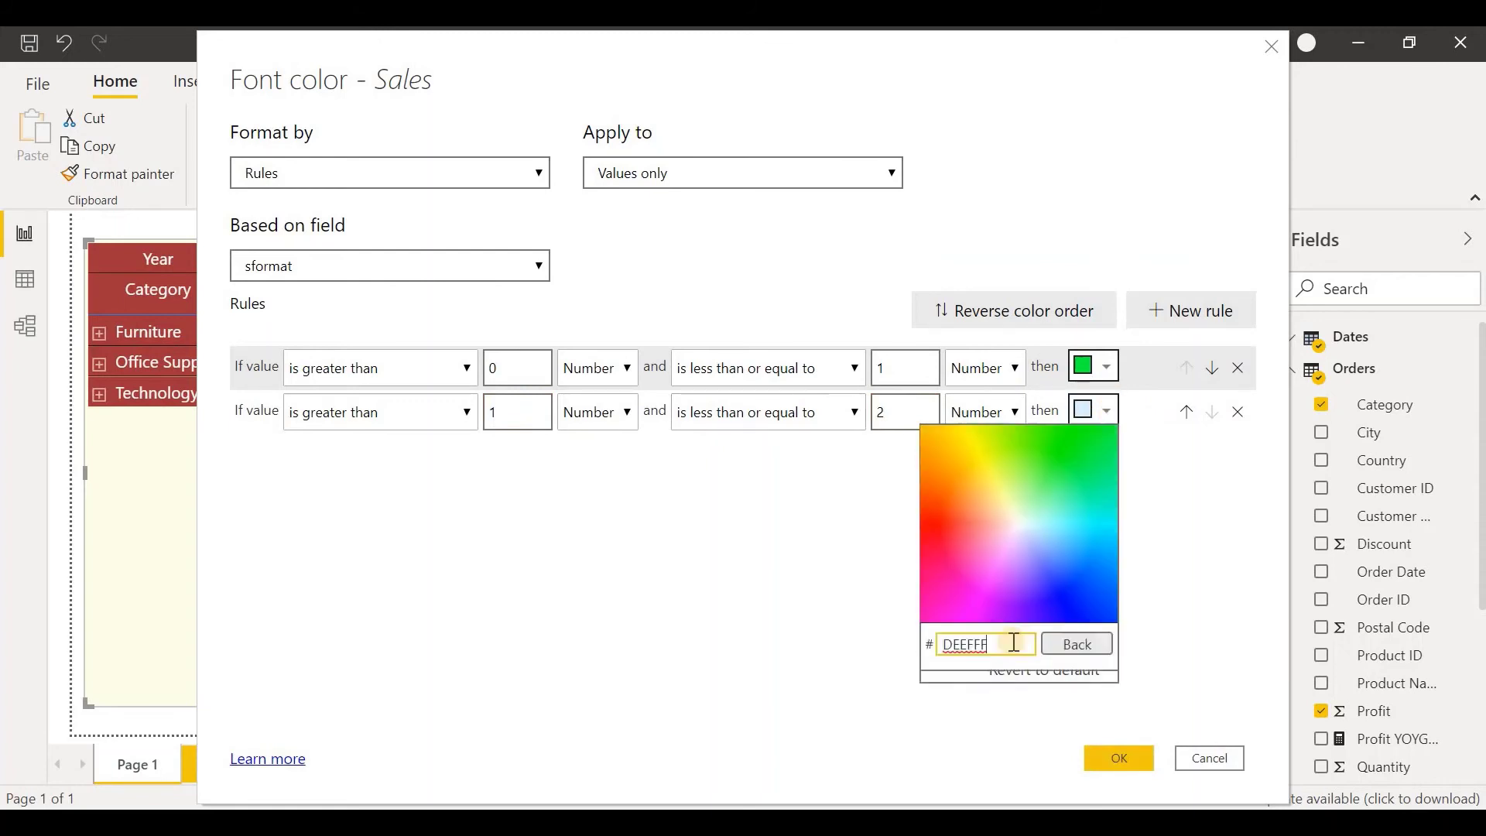
click(985, 604)
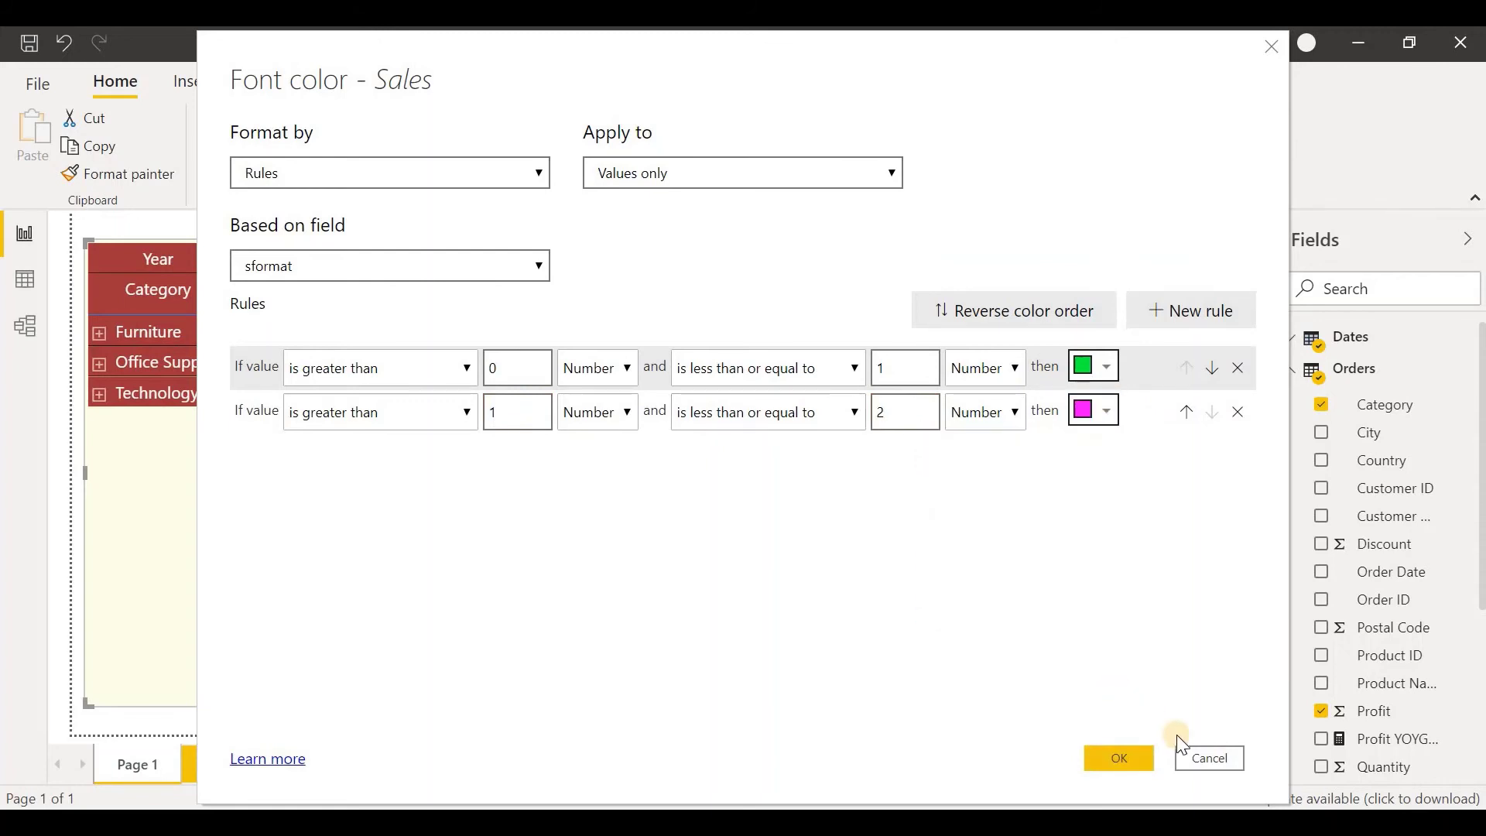
Step: Add a third rule for numbers greater than 2 and less than or equal to 3, with a red font color
click(1197, 319)
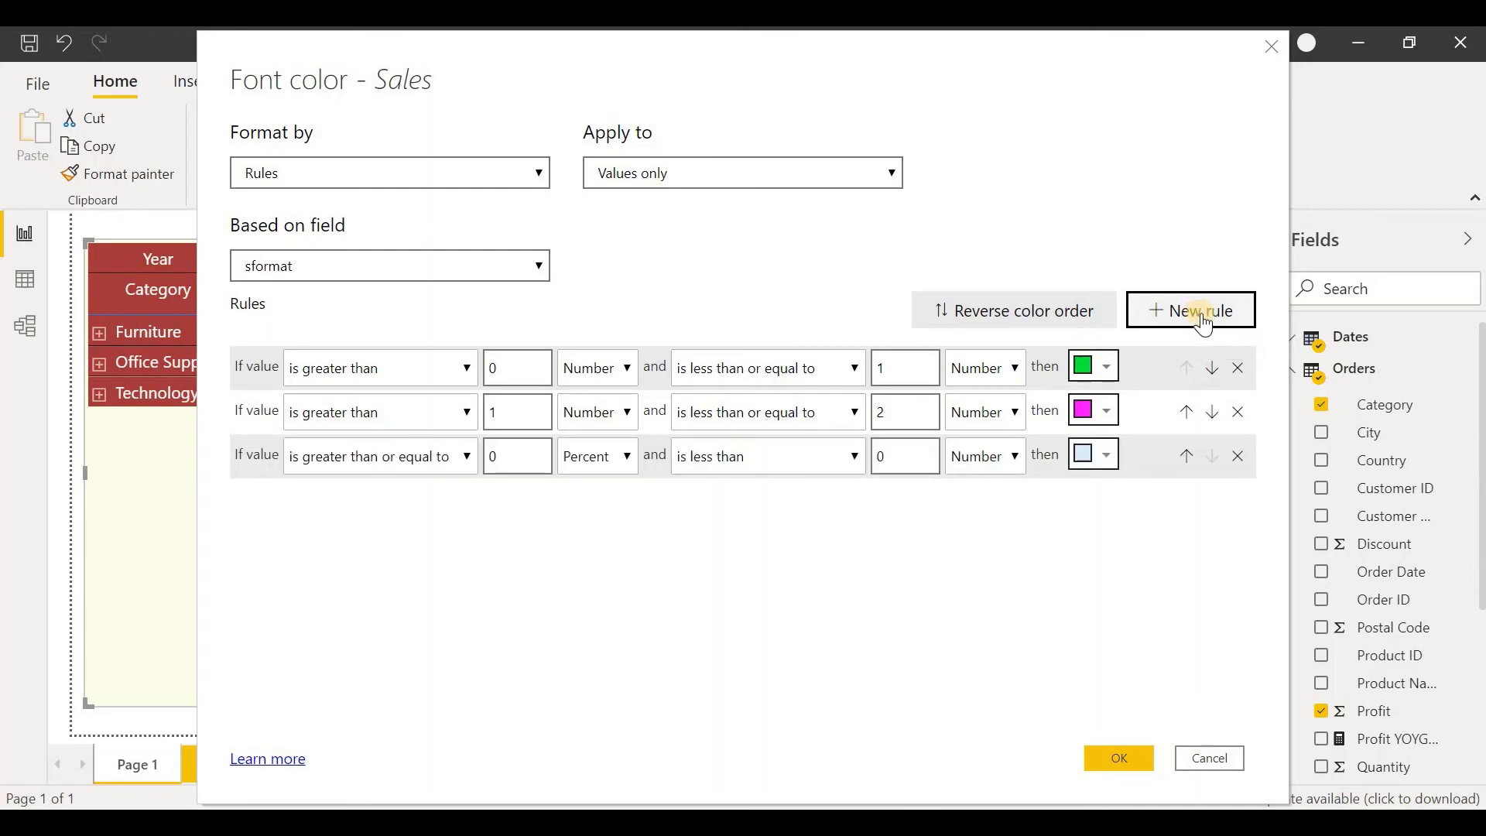
click(379, 461)
click(411, 495)
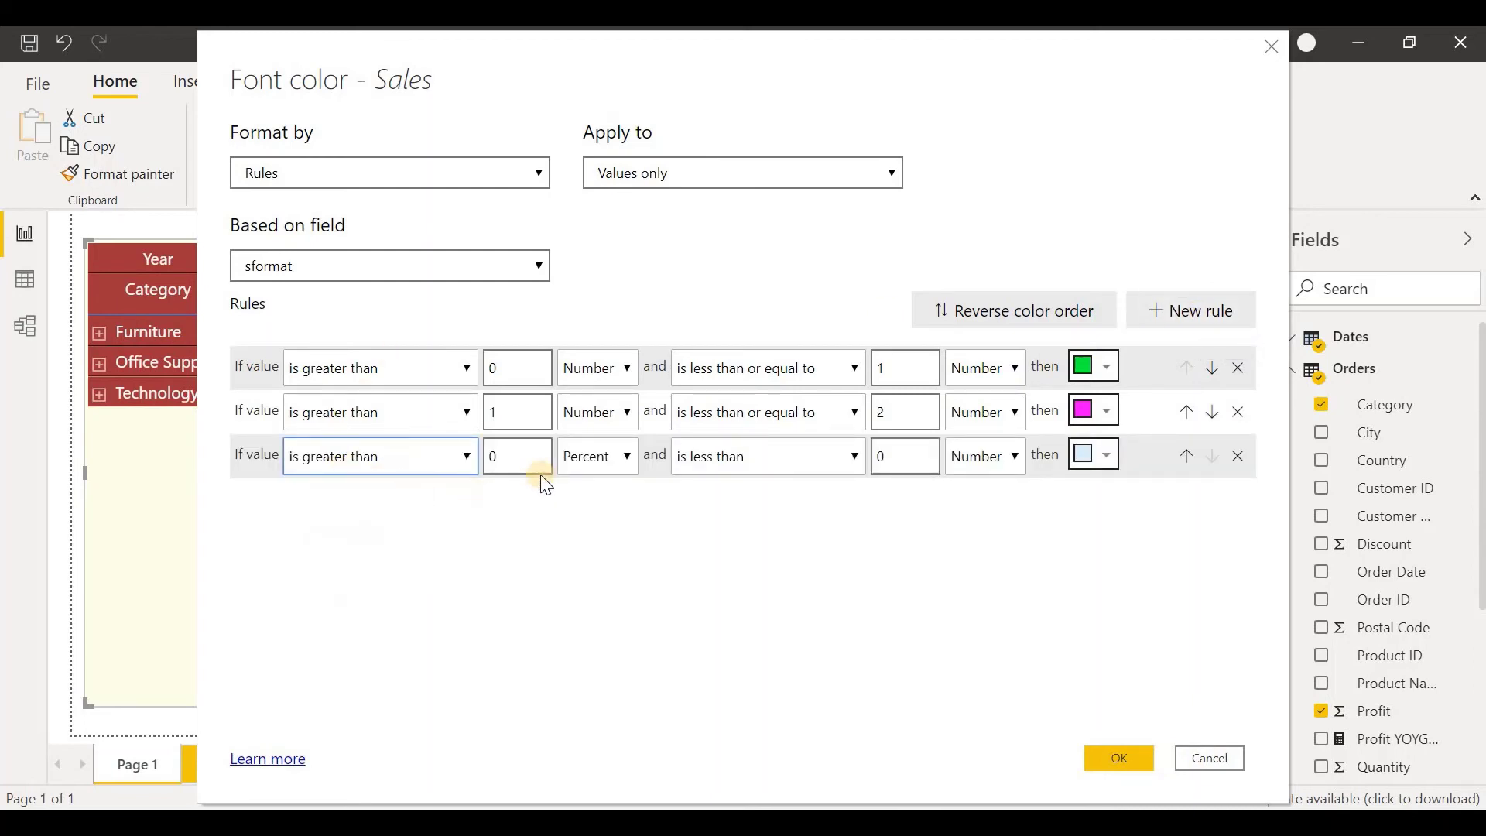
double_click(535, 456)
text(2)
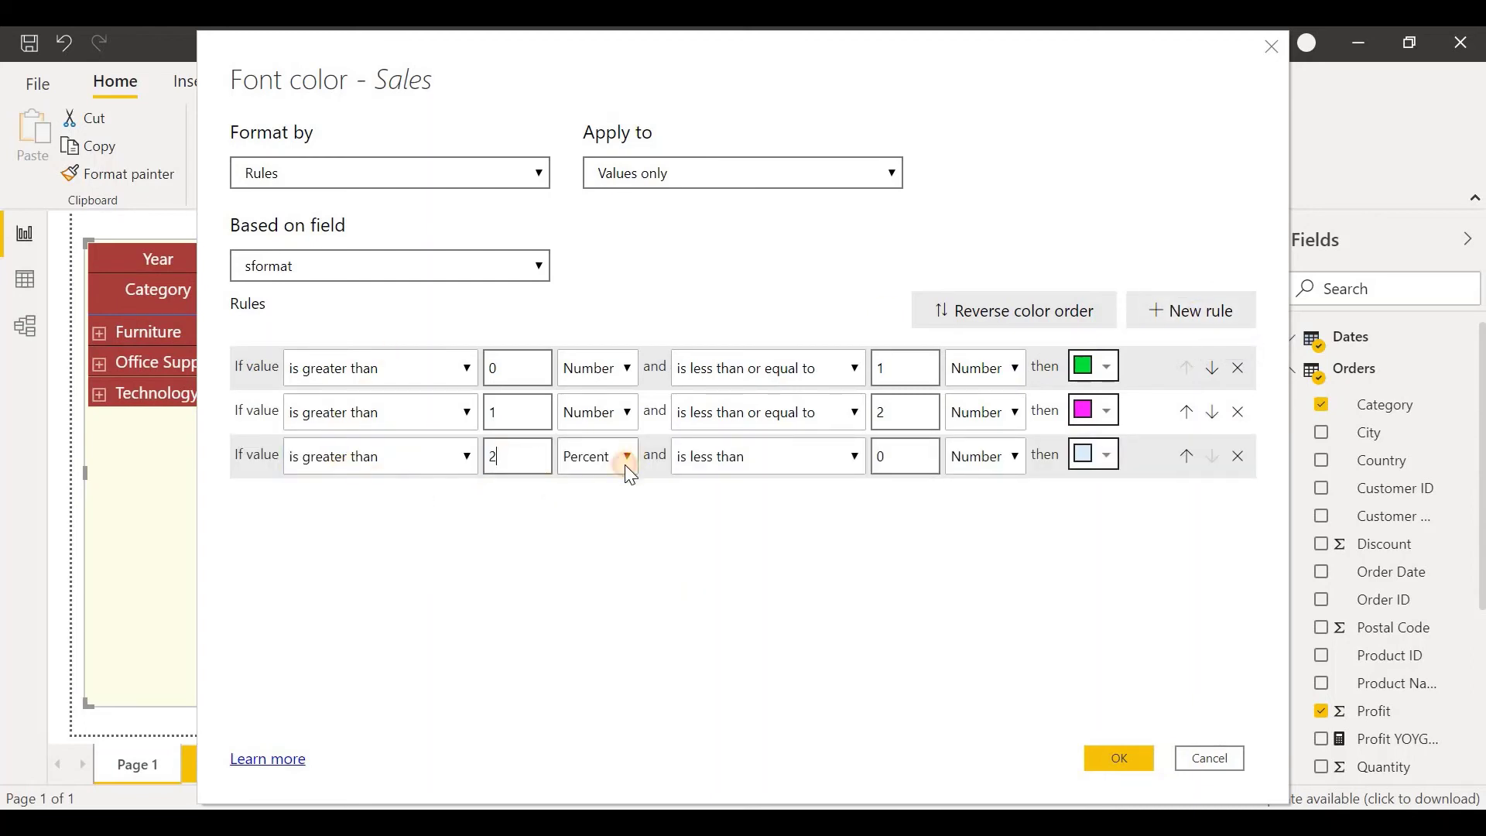
click(624, 458)
click(610, 490)
click(857, 458)
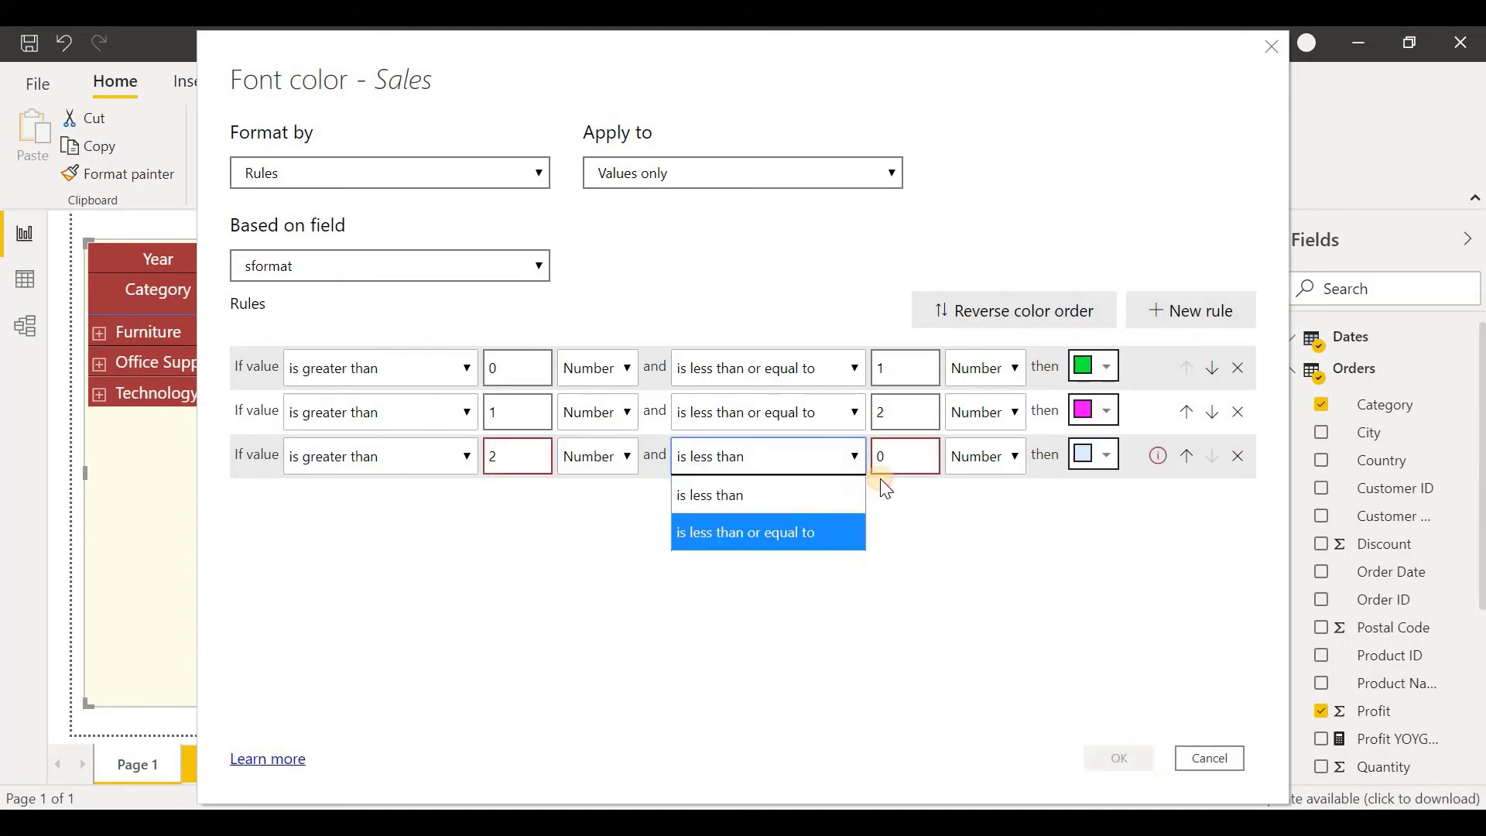
click(765, 531)
double_click(898, 457)
text(3)
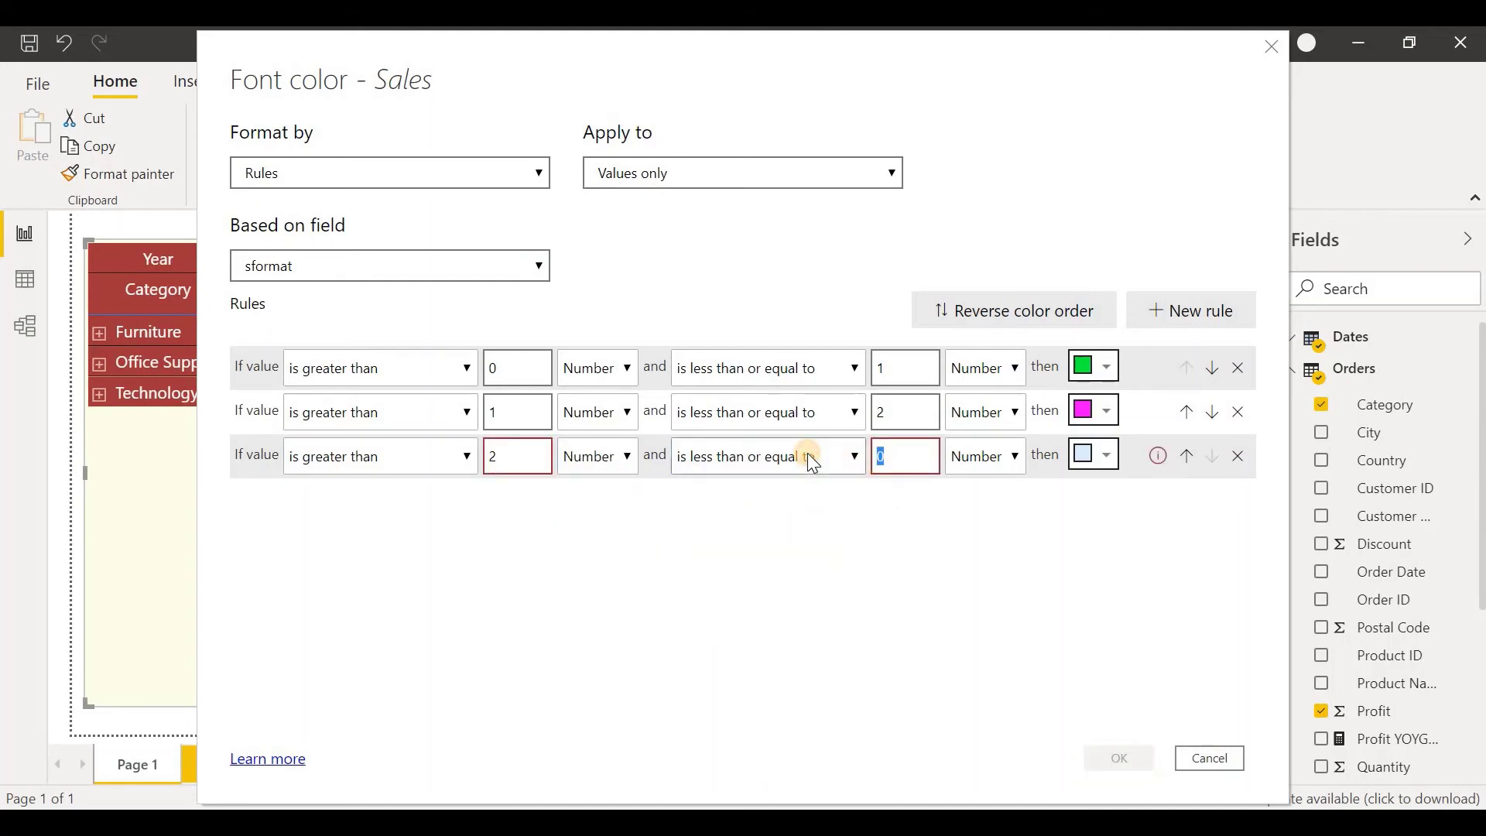
click(1095, 454)
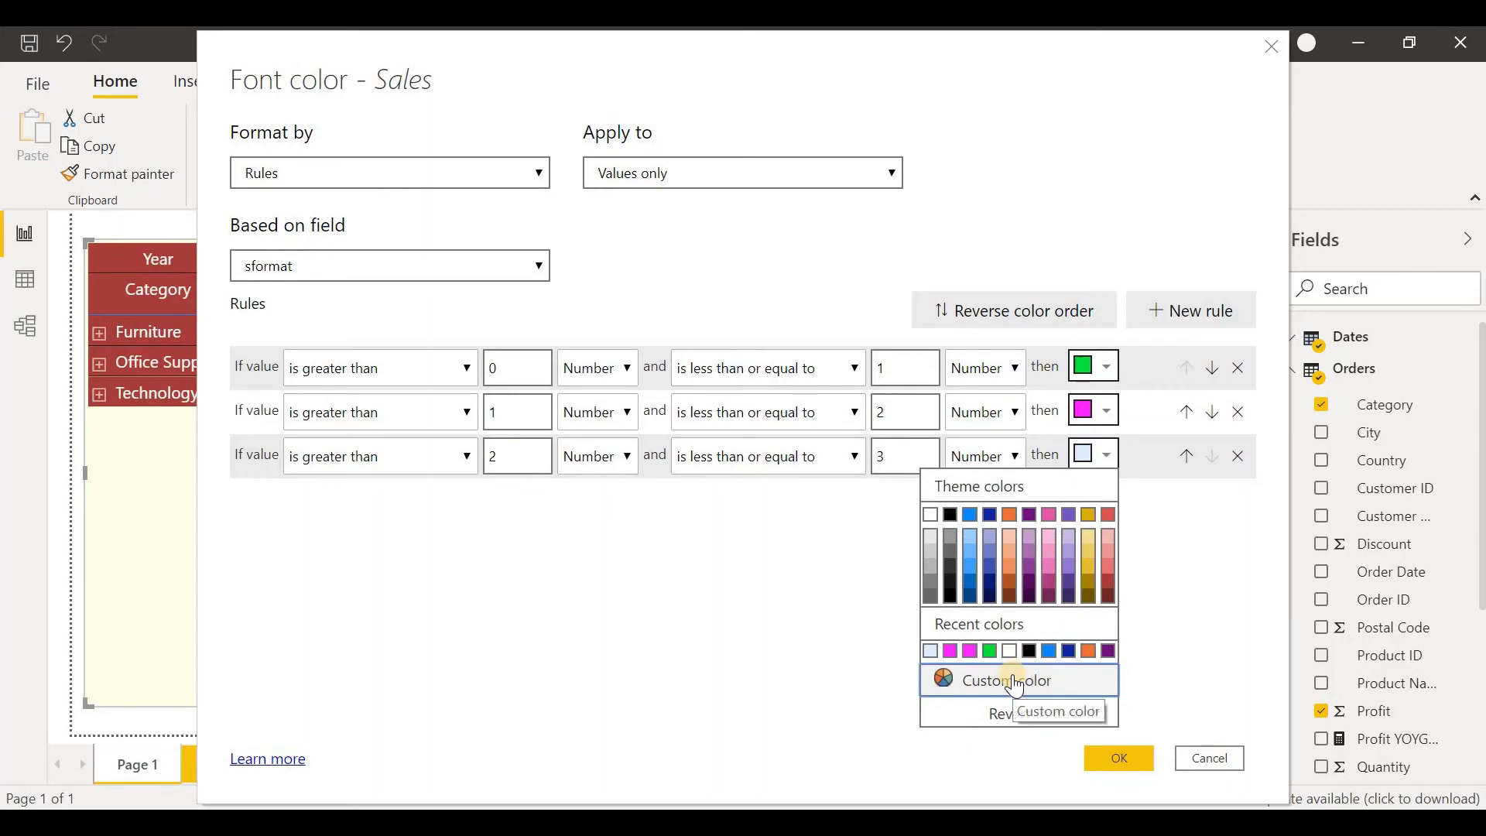
click(1109, 515)
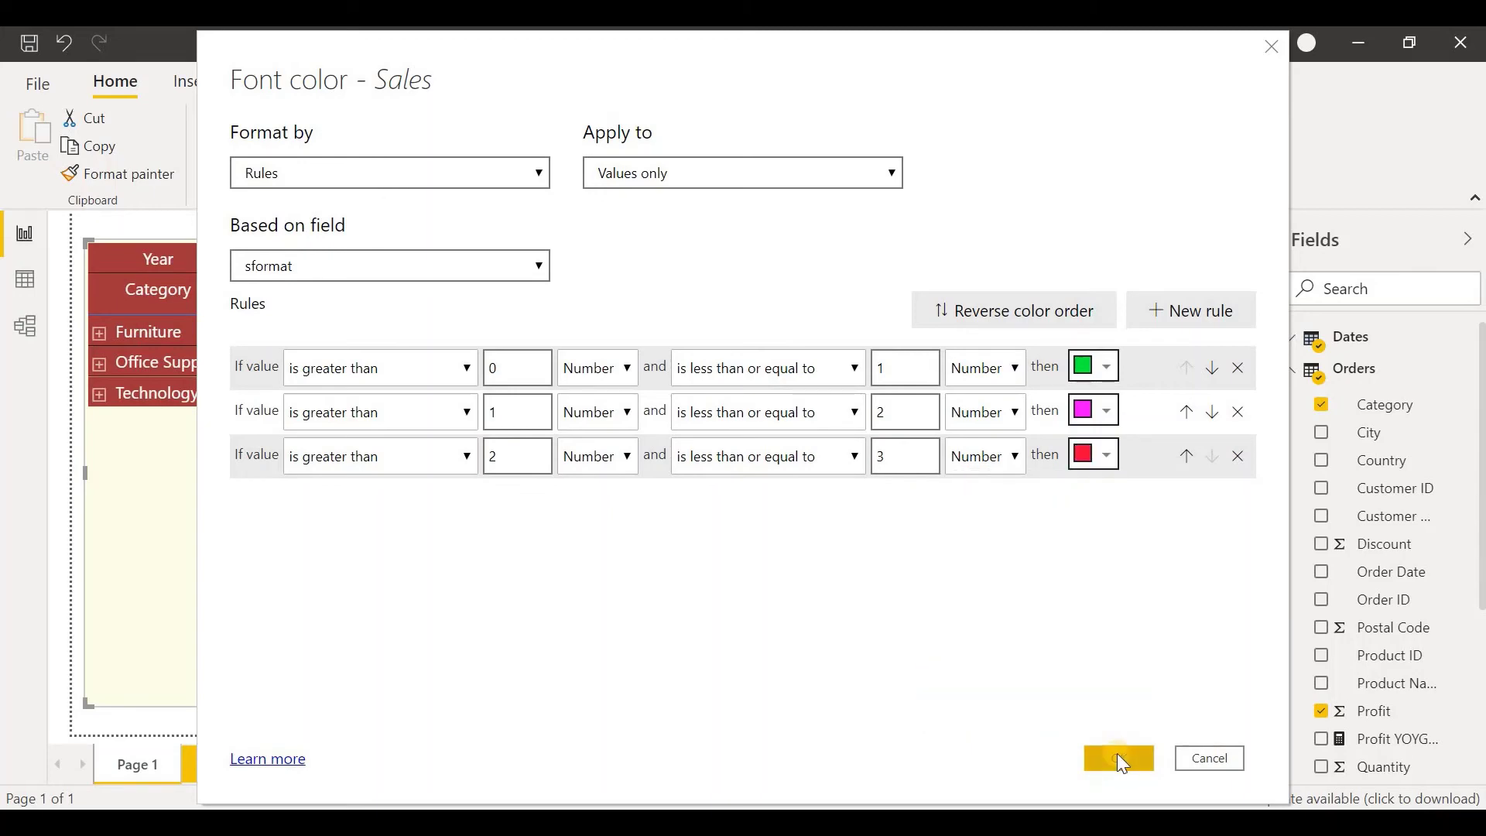
Step: Apply the three font color rules to the matrix's Sales values
click(1122, 760)
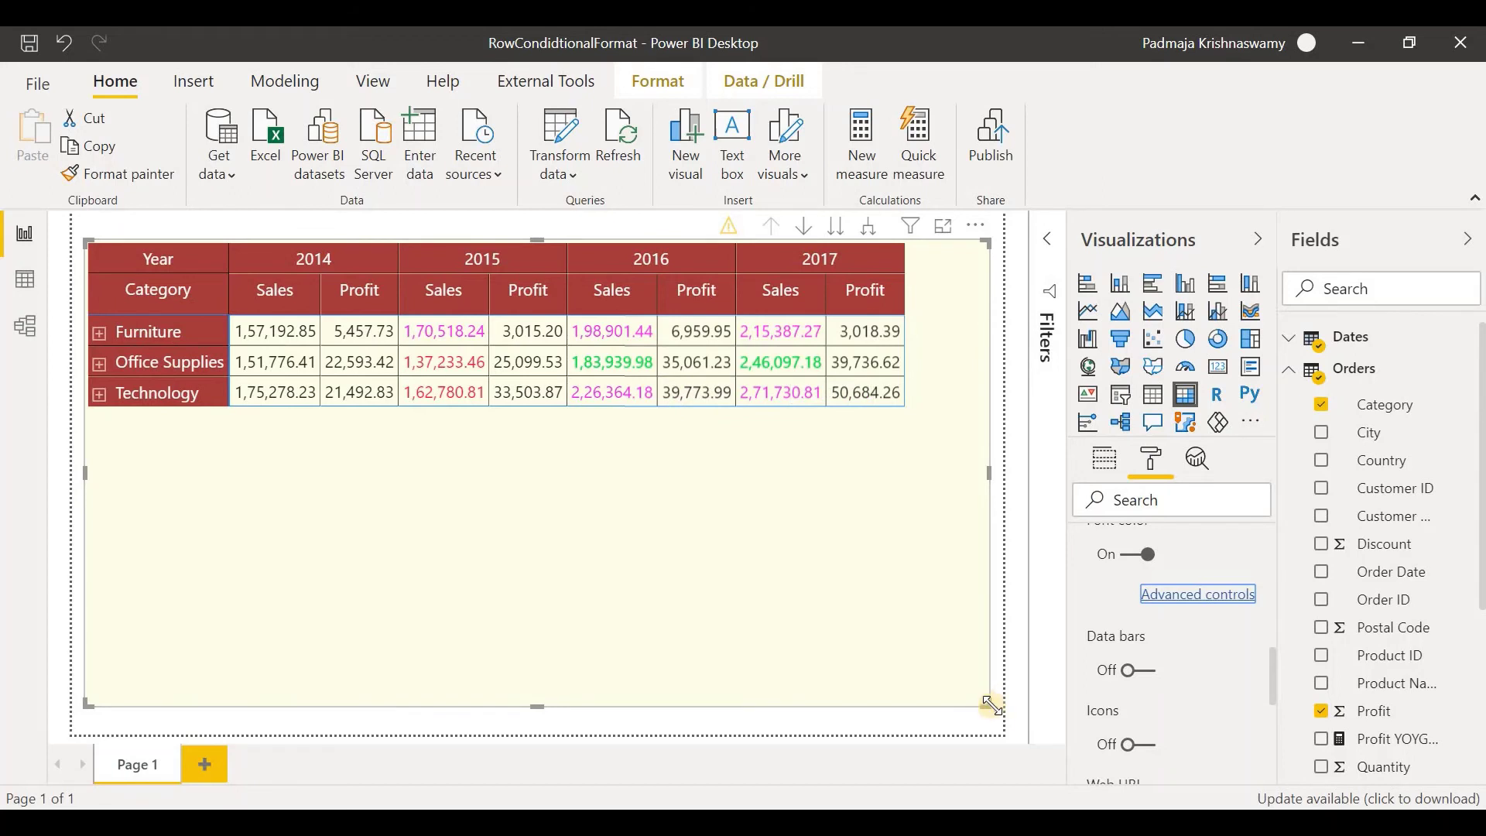
Step: Shrink the matrix and build a second one below it with Category as rows, Year as columns and the Sales YOY growth measure as values
drag(989, 706, 902, 488)
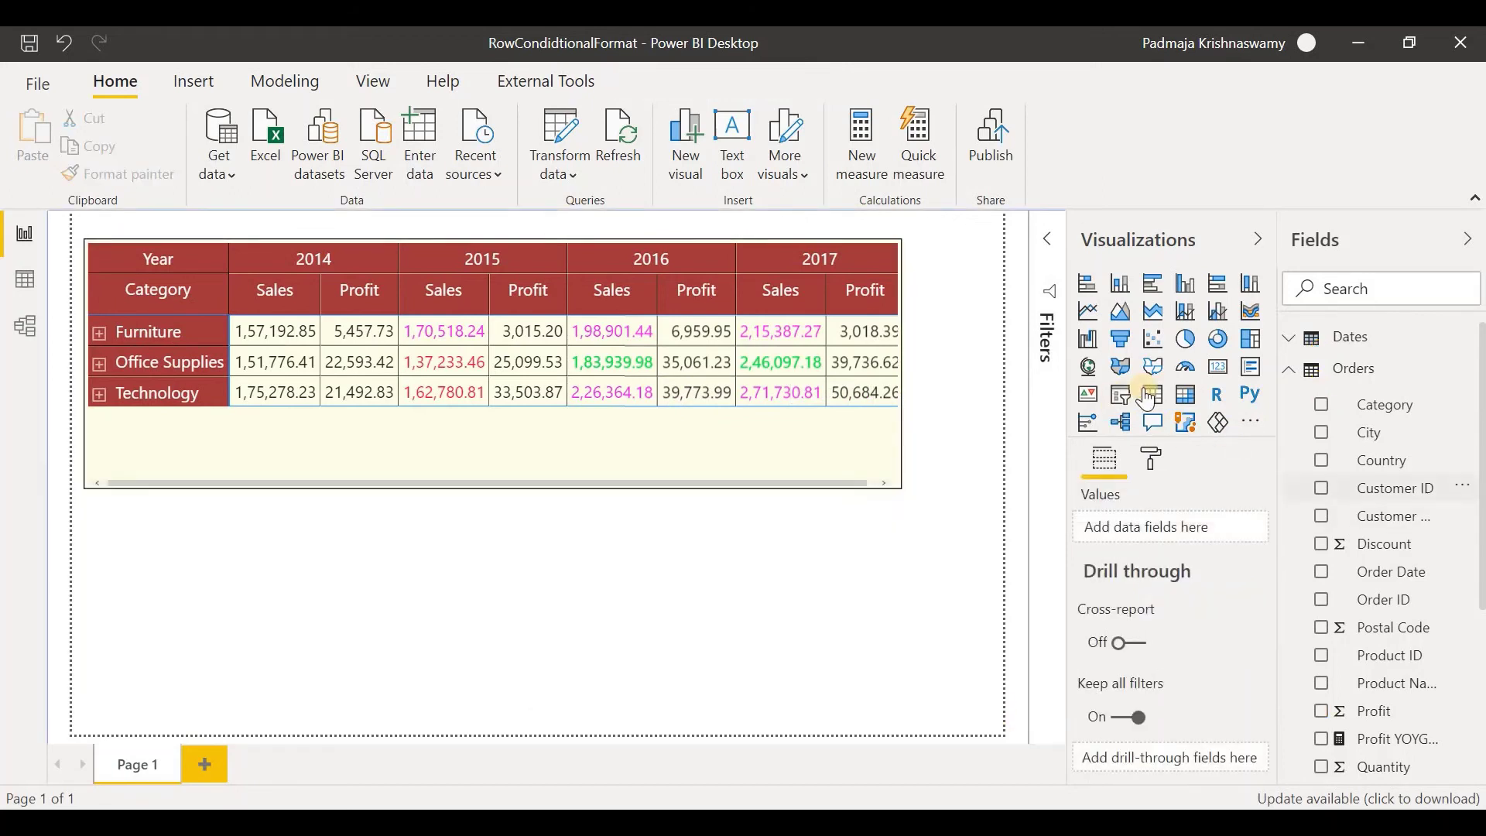
click(1182, 402)
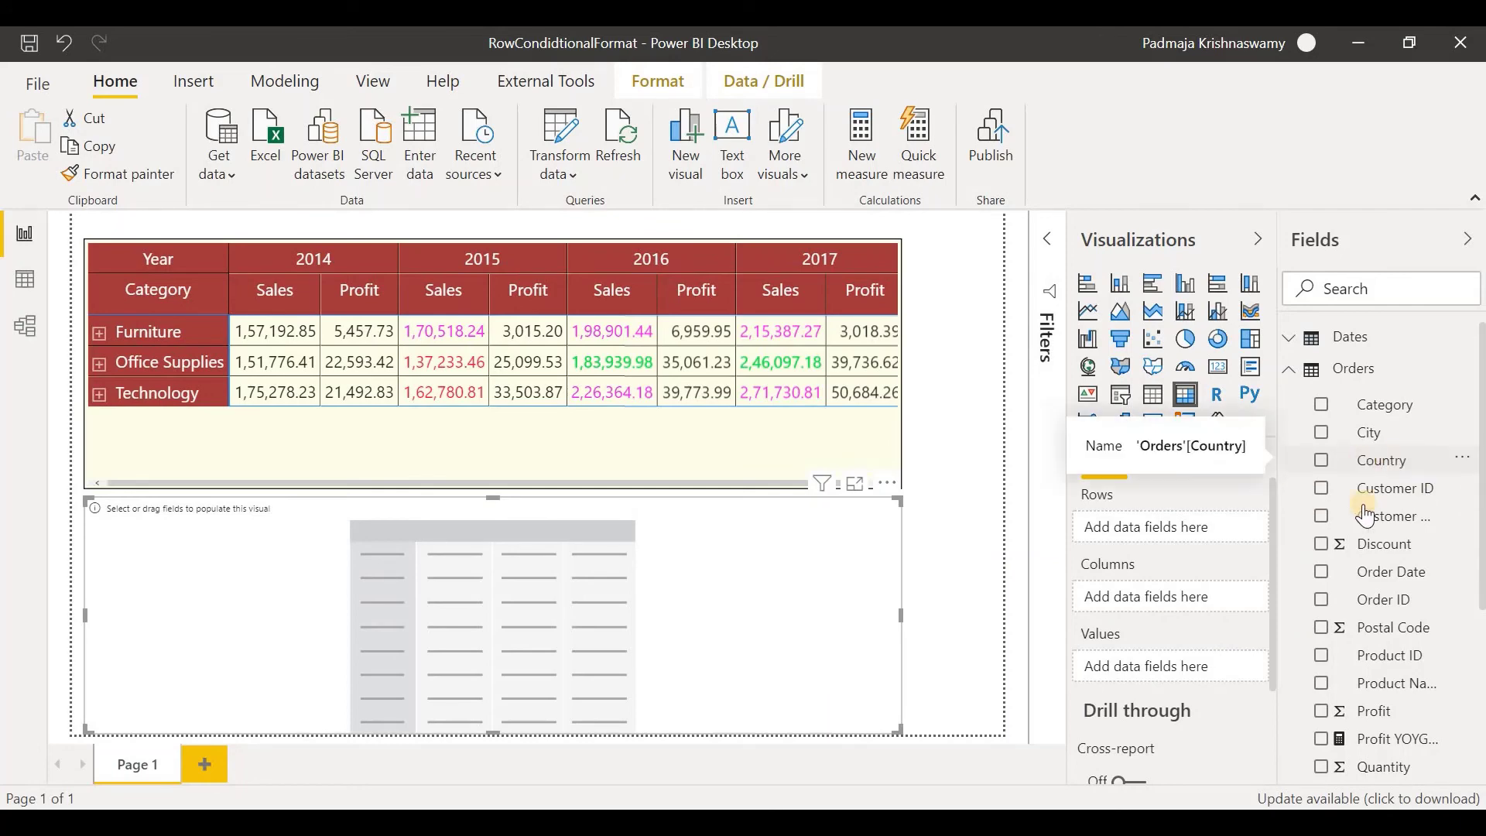
drag(1386, 405, 1146, 526)
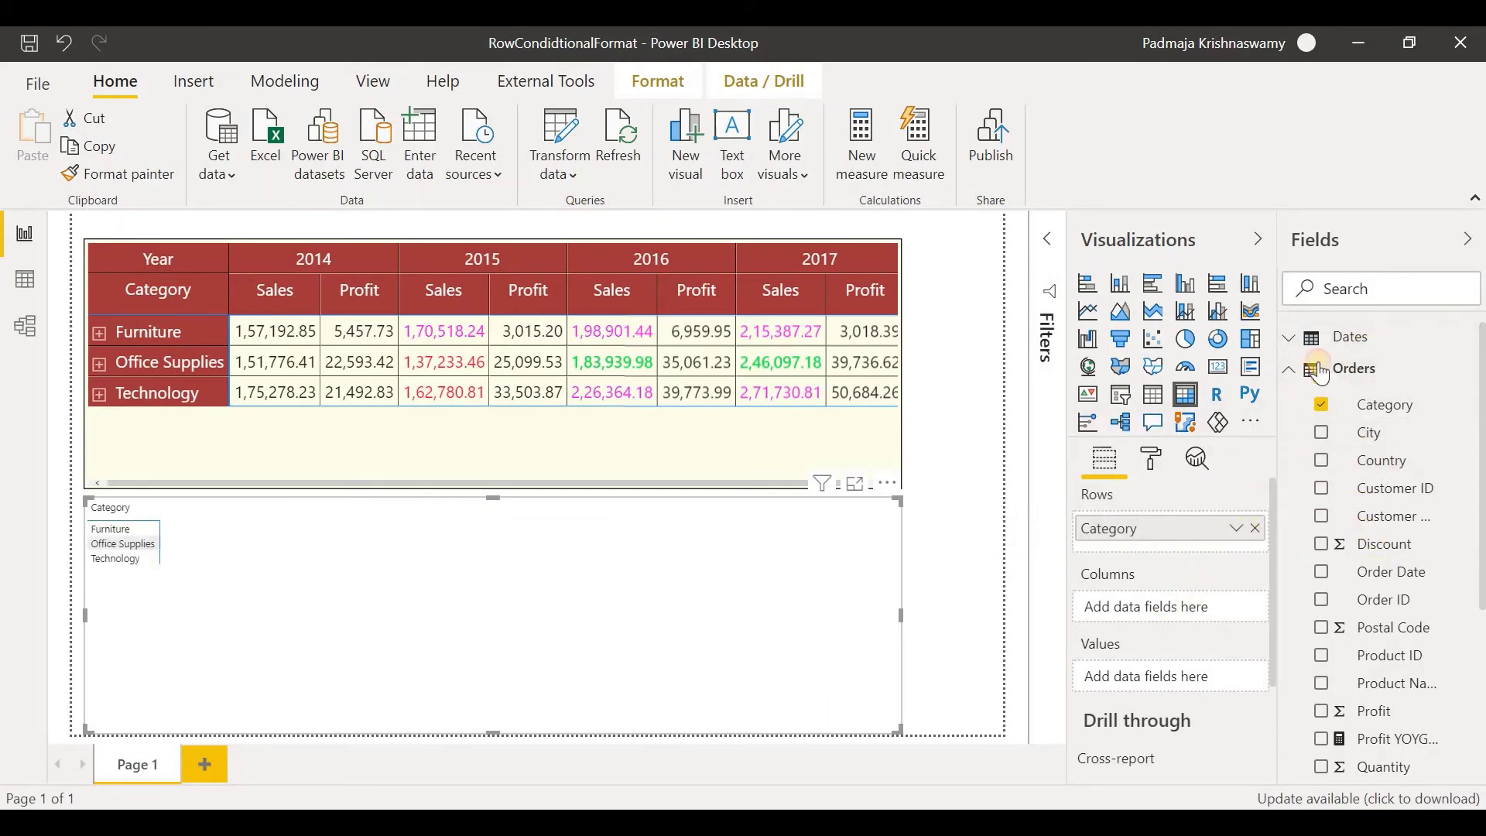
click(1351, 336)
drag(1370, 483, 1169, 615)
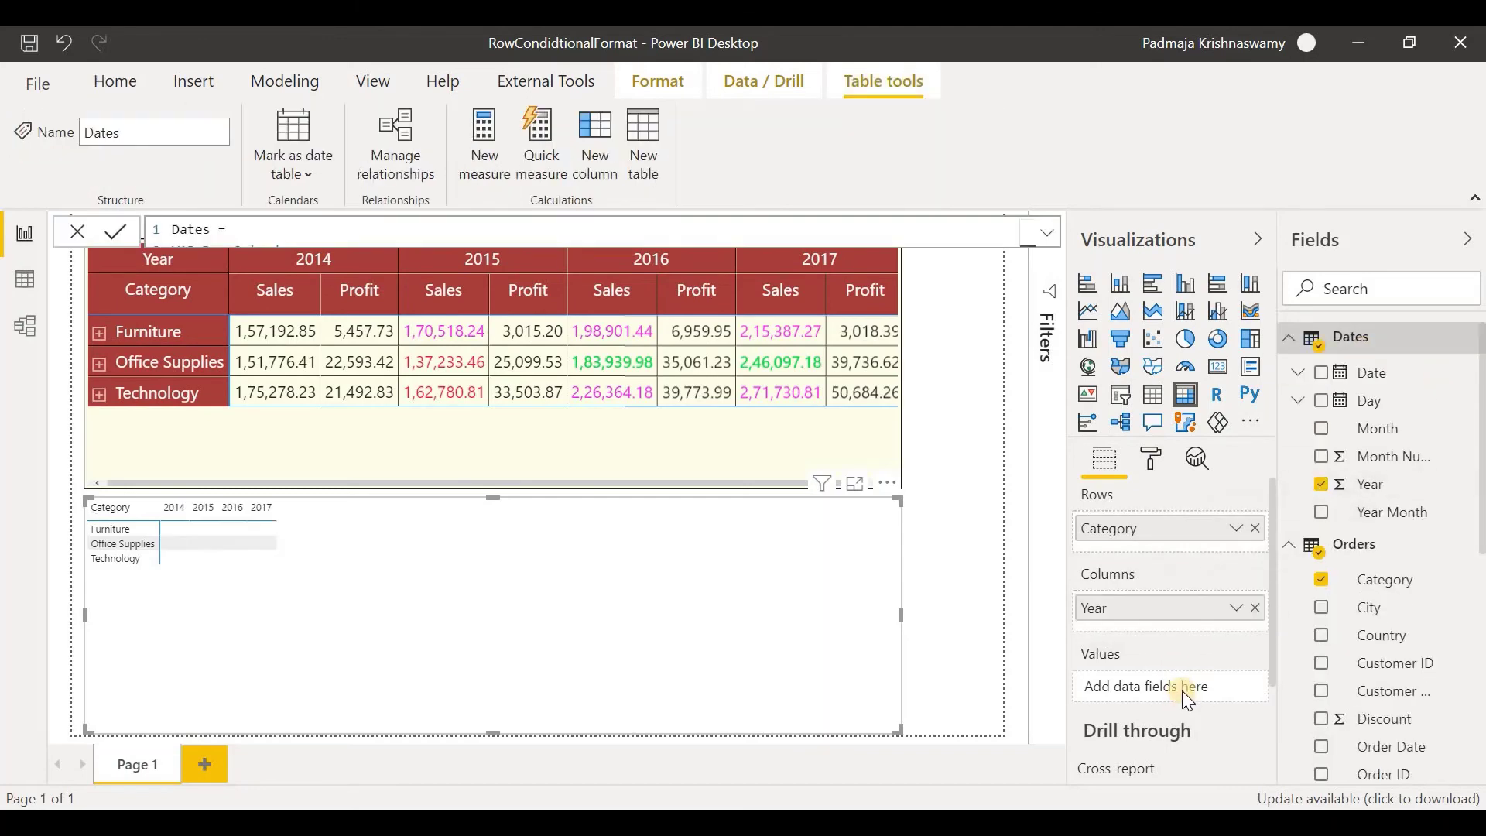
scroll(1293, 704, down, 3)
scroll(1270, 699, down, 1)
scroll(1427, 704, down, 5)
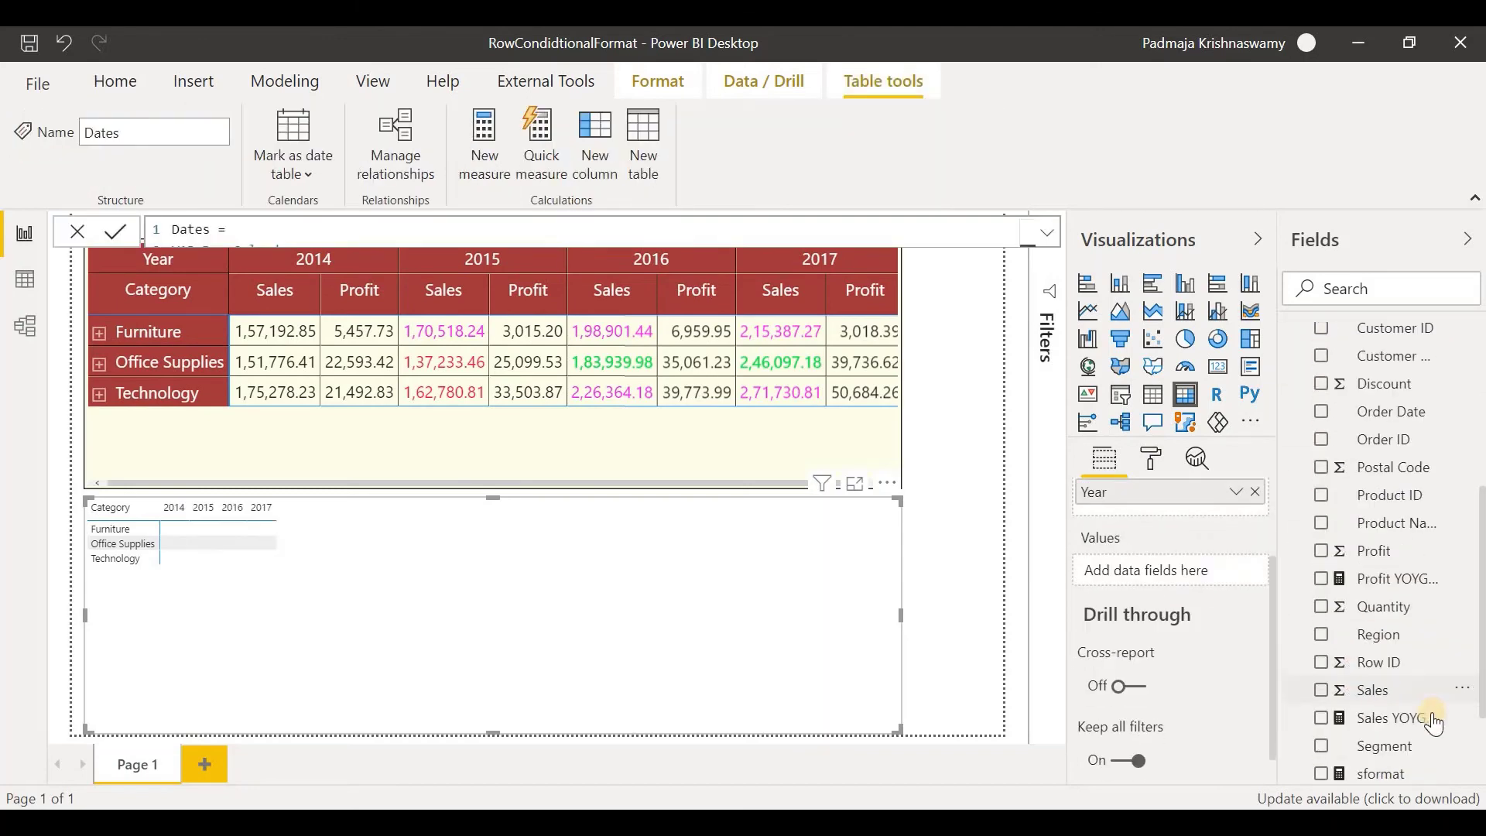
drag(1420, 602, 1181, 573)
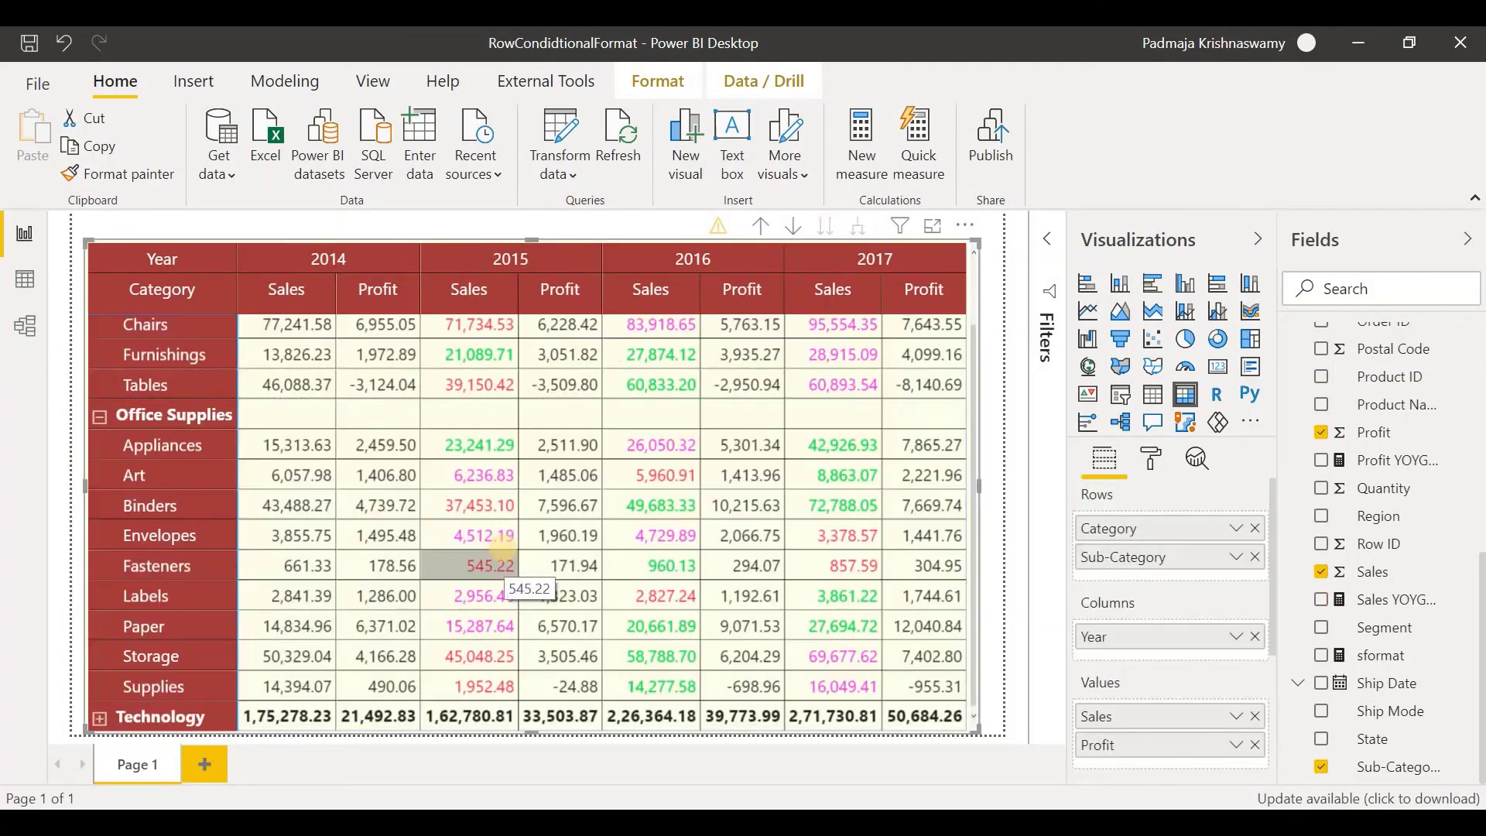
Step: Examine the Sales font colors across all sub-categories in the expanded matrix, including those under Technology
scroll(310, 433, up, 2)
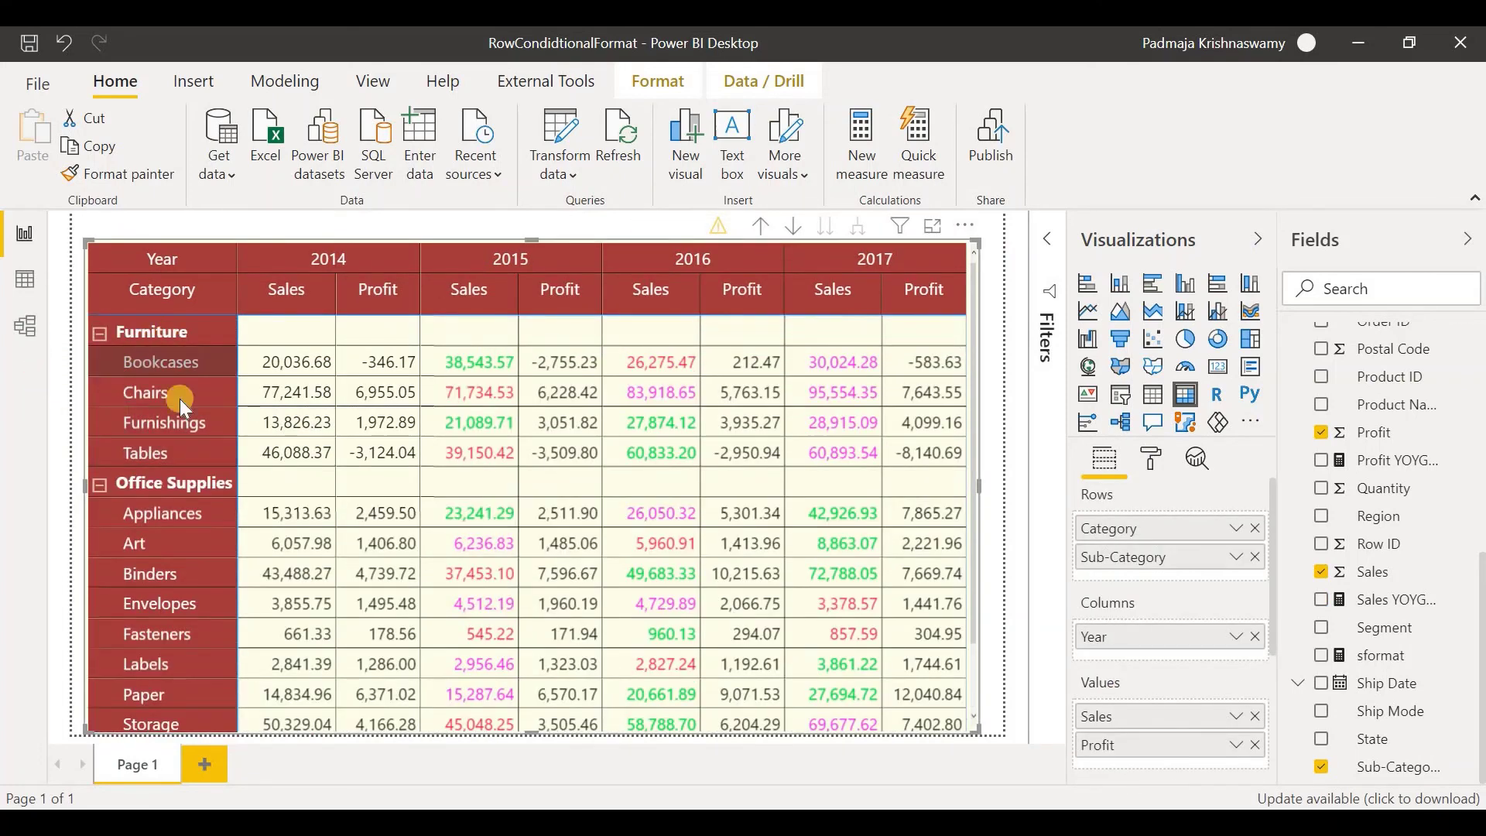
scroll(206, 597, down, 1)
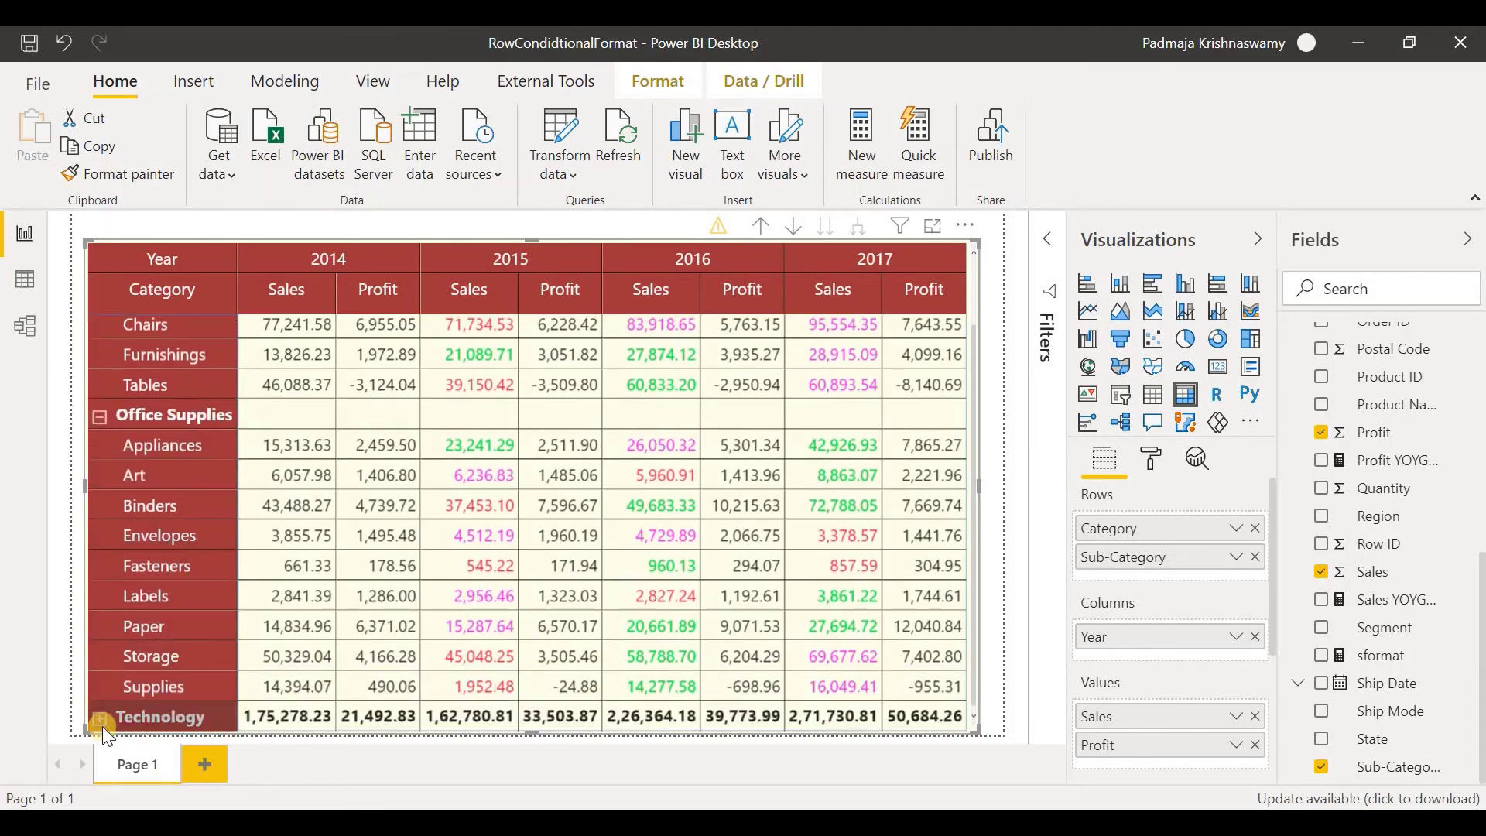
scroll(542, 581, down, 2)
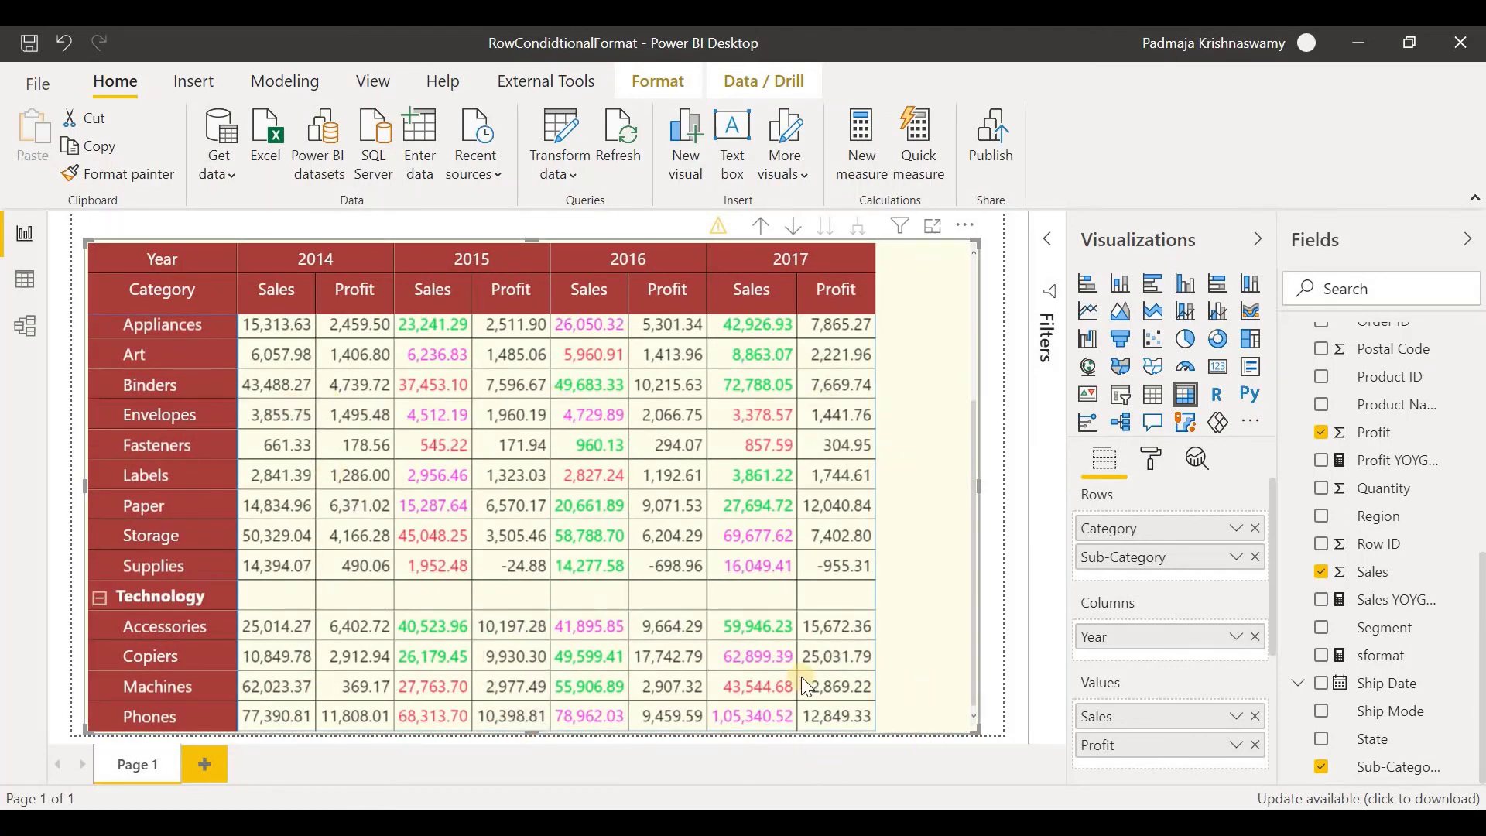
scroll(895, 578, up, 2)
scroll(895, 578, up, 2)
scroll(1354, 544, up, 5)
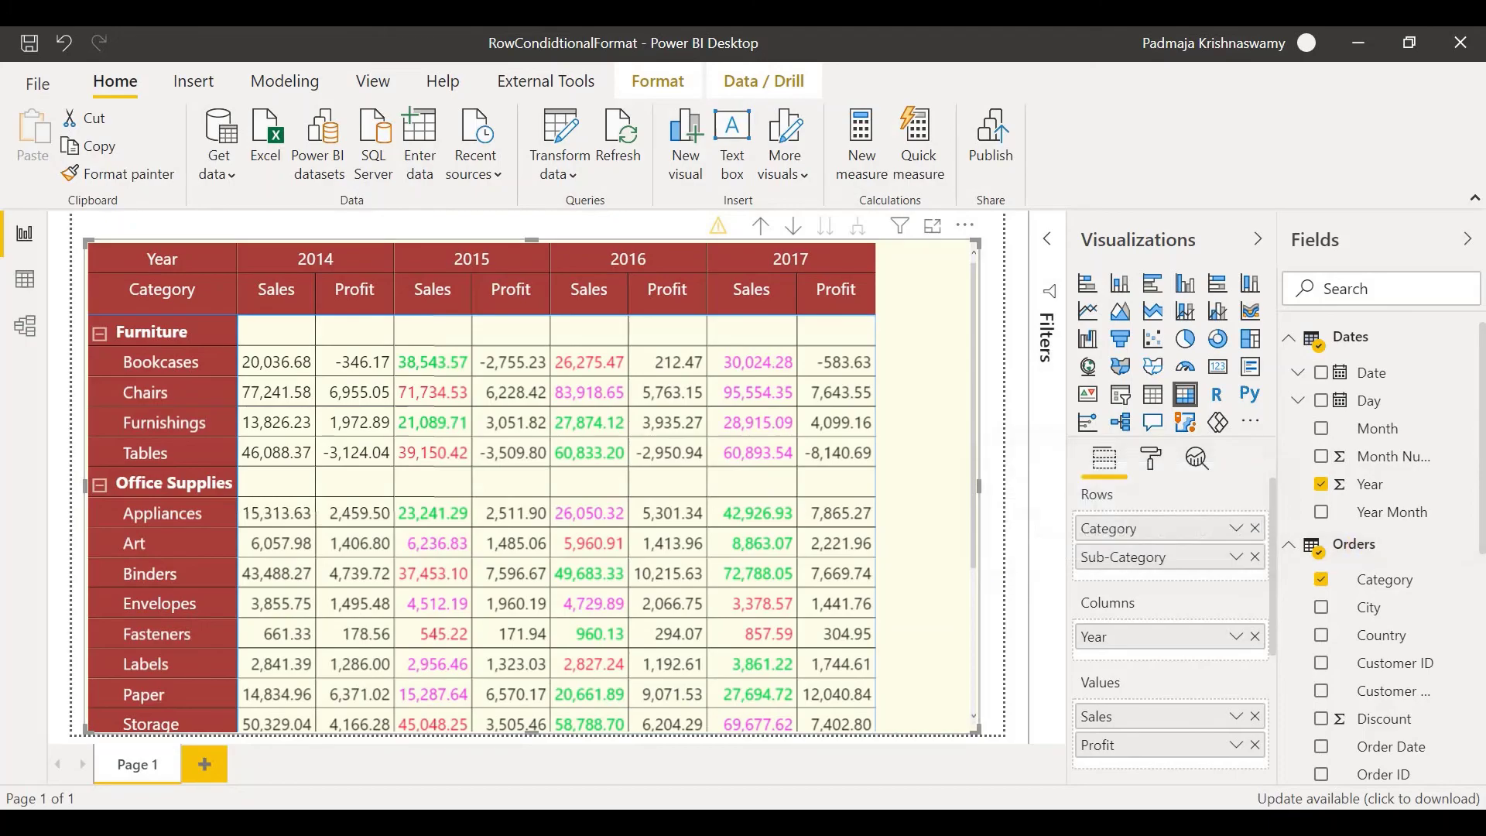
Step: Following the Excel profit rules, create the Orders measure pformat: 3 below 0% YOY growth, 1 from 20/25/35% (Furniture/Office Supplies/Technology), 2 between
key(alt+Tab)
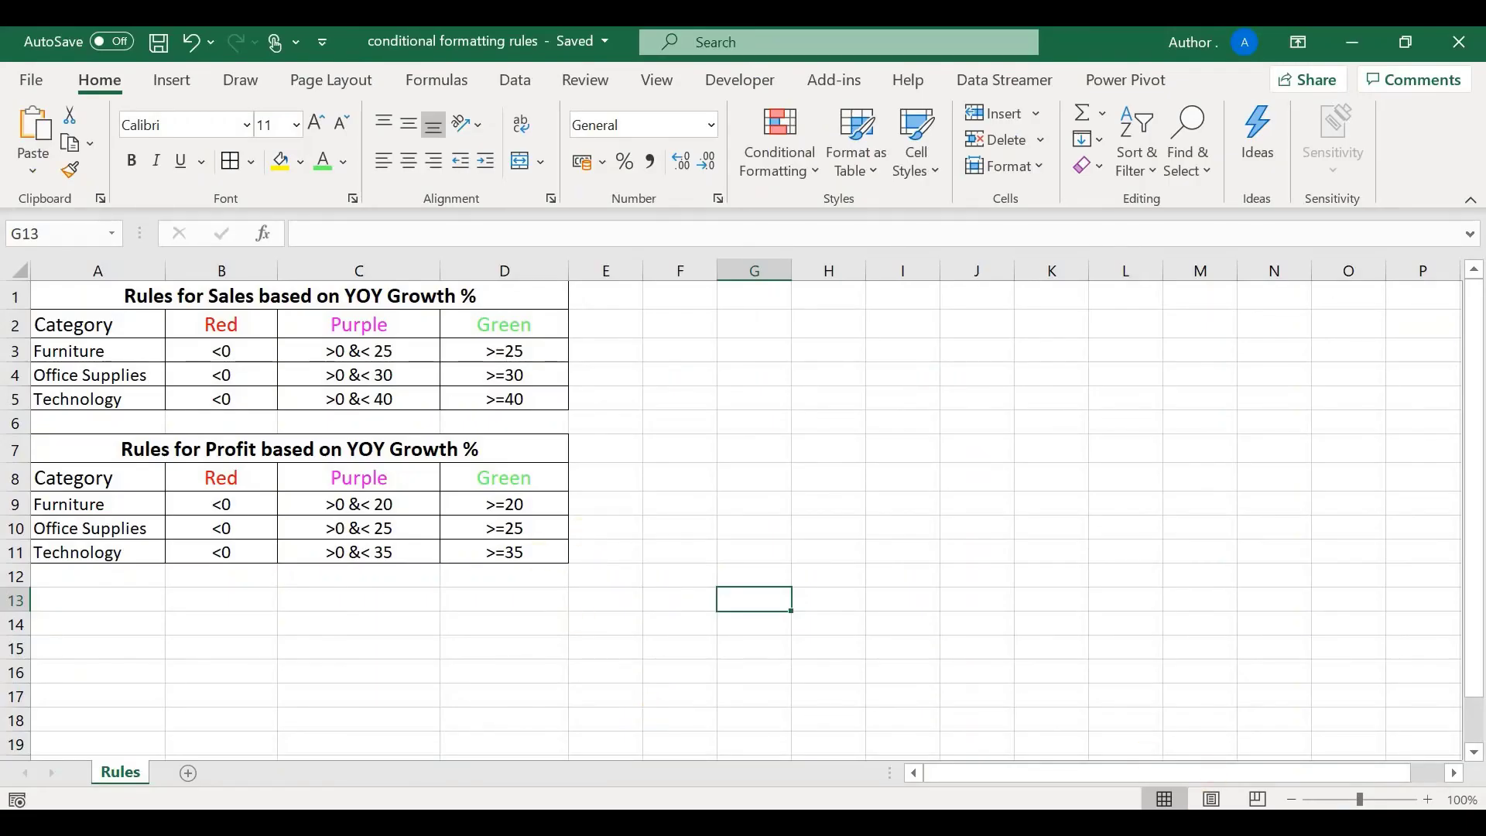
key(alt+Tab)
click(1365, 550)
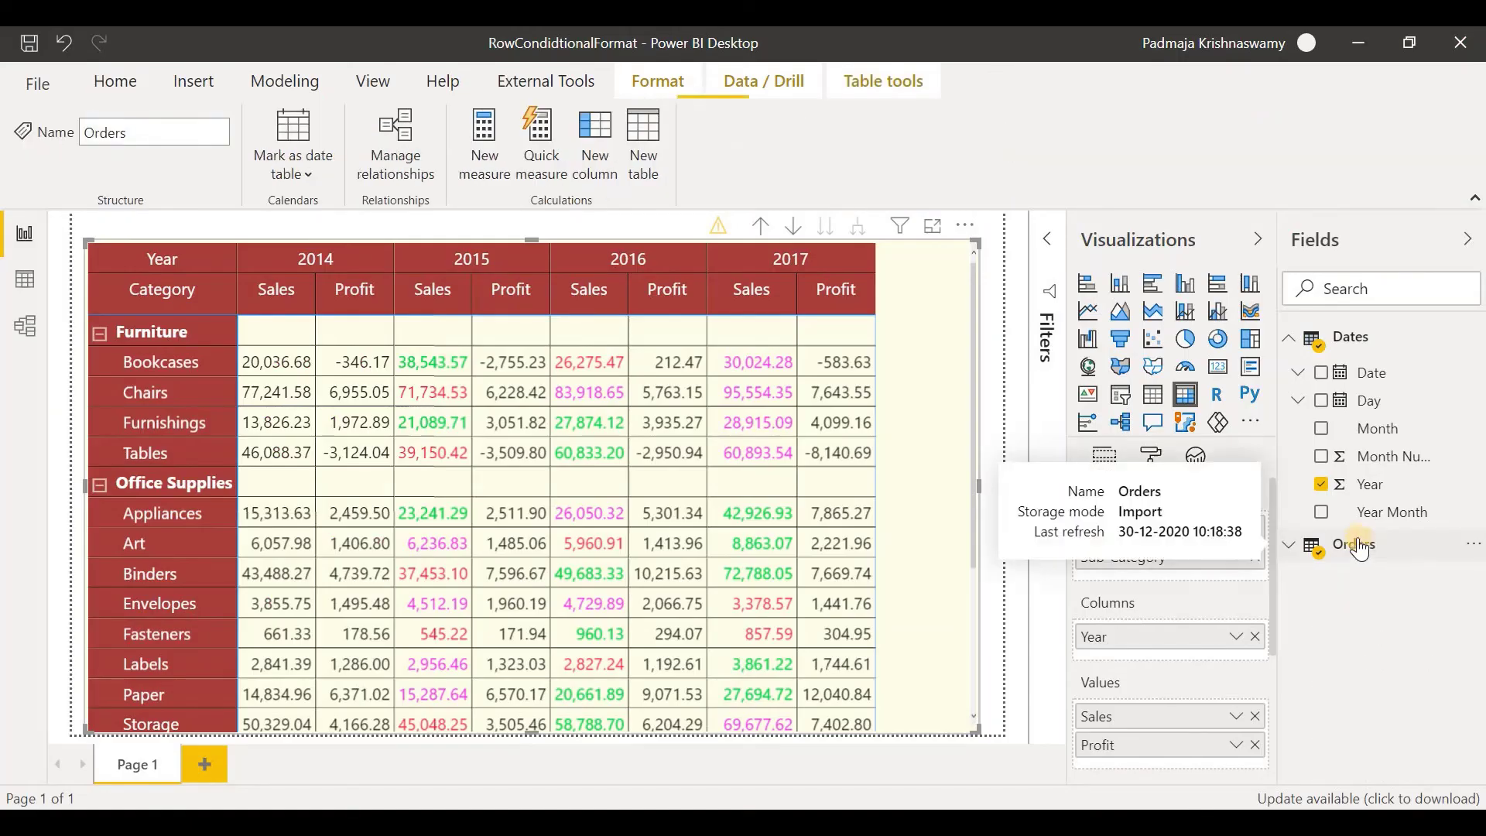
click(482, 148)
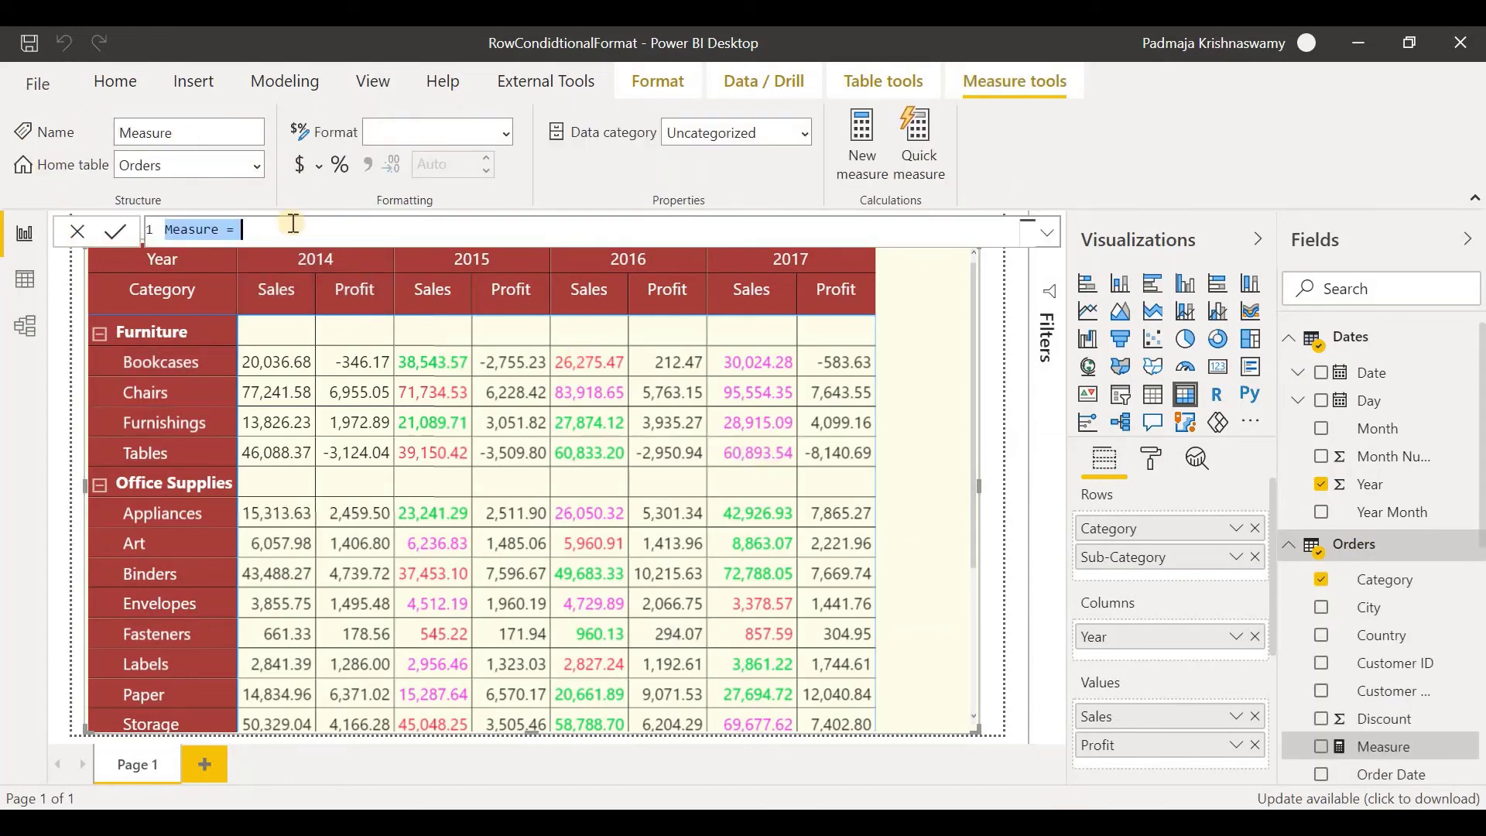
text(pformat = VAR red= (MAX(Orders[Category])="Furniture" || MAX(Orders[Category])="Office Supplies" || MAX(Orders[Category])="Technology")  && [Profit YOYGrowth %]*100<0 VAR purple= (MAX(Orders[Category])="Furniture" && ([Profit YOYGrowth %]*100>0 && [Profit YOYGrowth %]*100<20)) || (MAX(Orders[Category])="Office Supplies" && ([Profit YOYGrowth %]*100>0 && [Profit YOYGrowth %]*100<25)) || (MAX(Orders[Category])="Technology" && ([Profit YOYGrowth %]*100>0 && [Profit YOYGrowth %]*100<35)) VAR green = (MAX(Orders[Category])="Furniture" && [Profit YOYGrowth %]*100>=20) || (MAX(Orders[Category])="Office Supplies" && [Profit YOYGrowth %]*100>=25) || (MAX(Orders[Category])="Technology" && [Profit YOYGrowth %]*100>=35) RETURN SWITCH(TRUE(), red ,3, purple ,2, green,1 ))
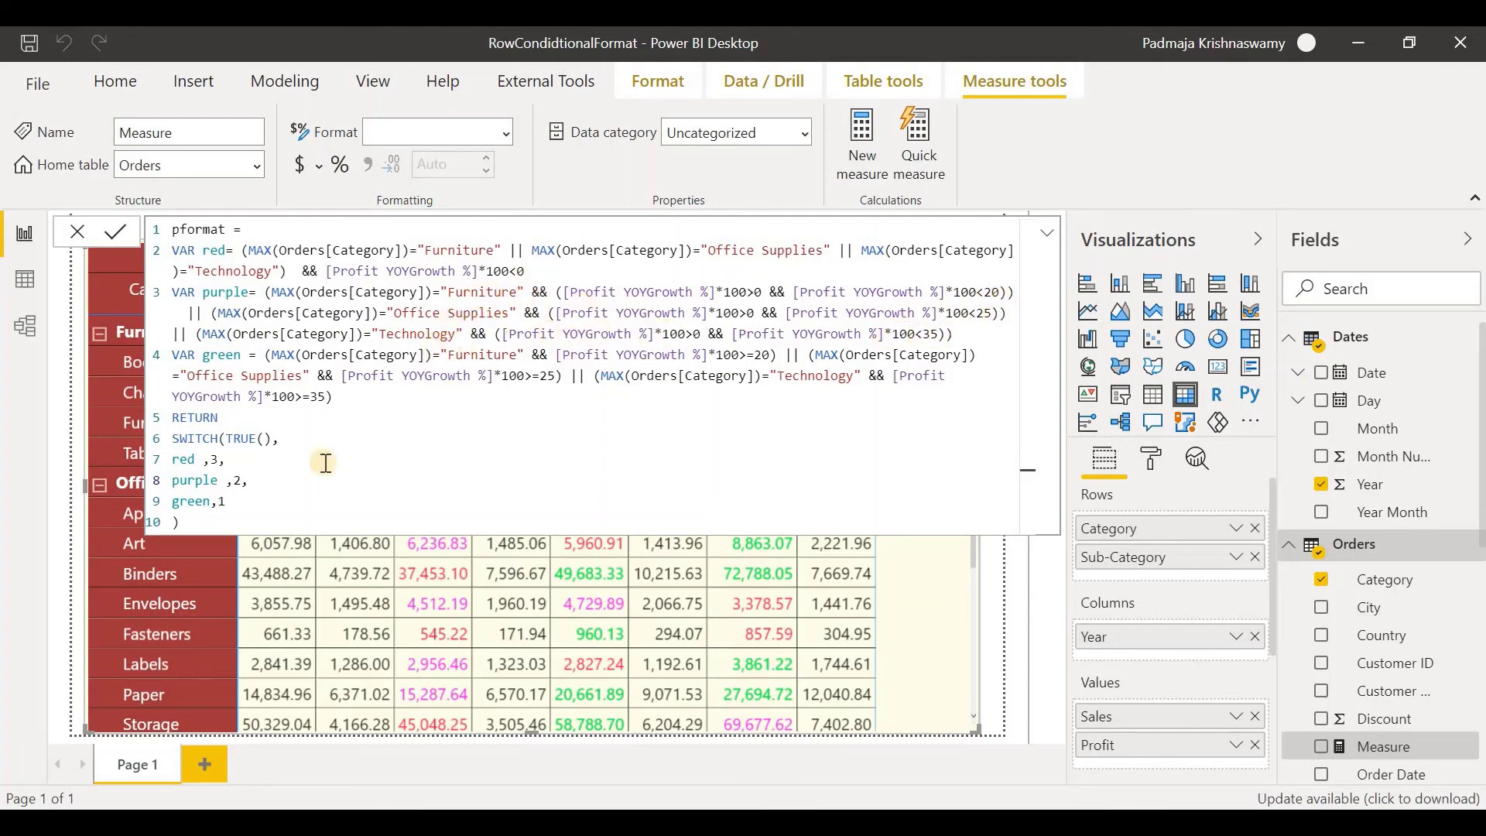
click(214, 517)
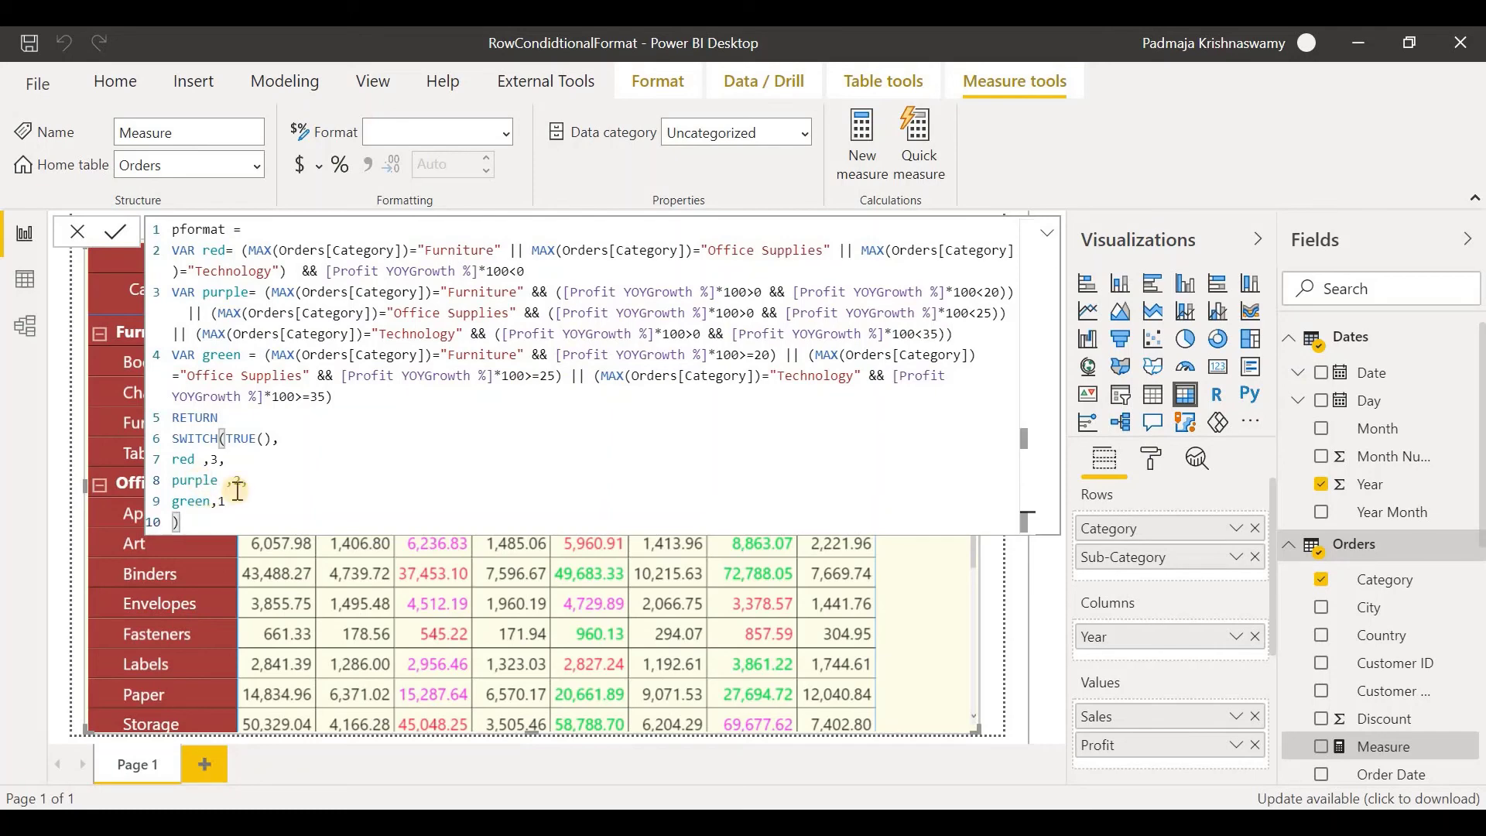
key(Return)
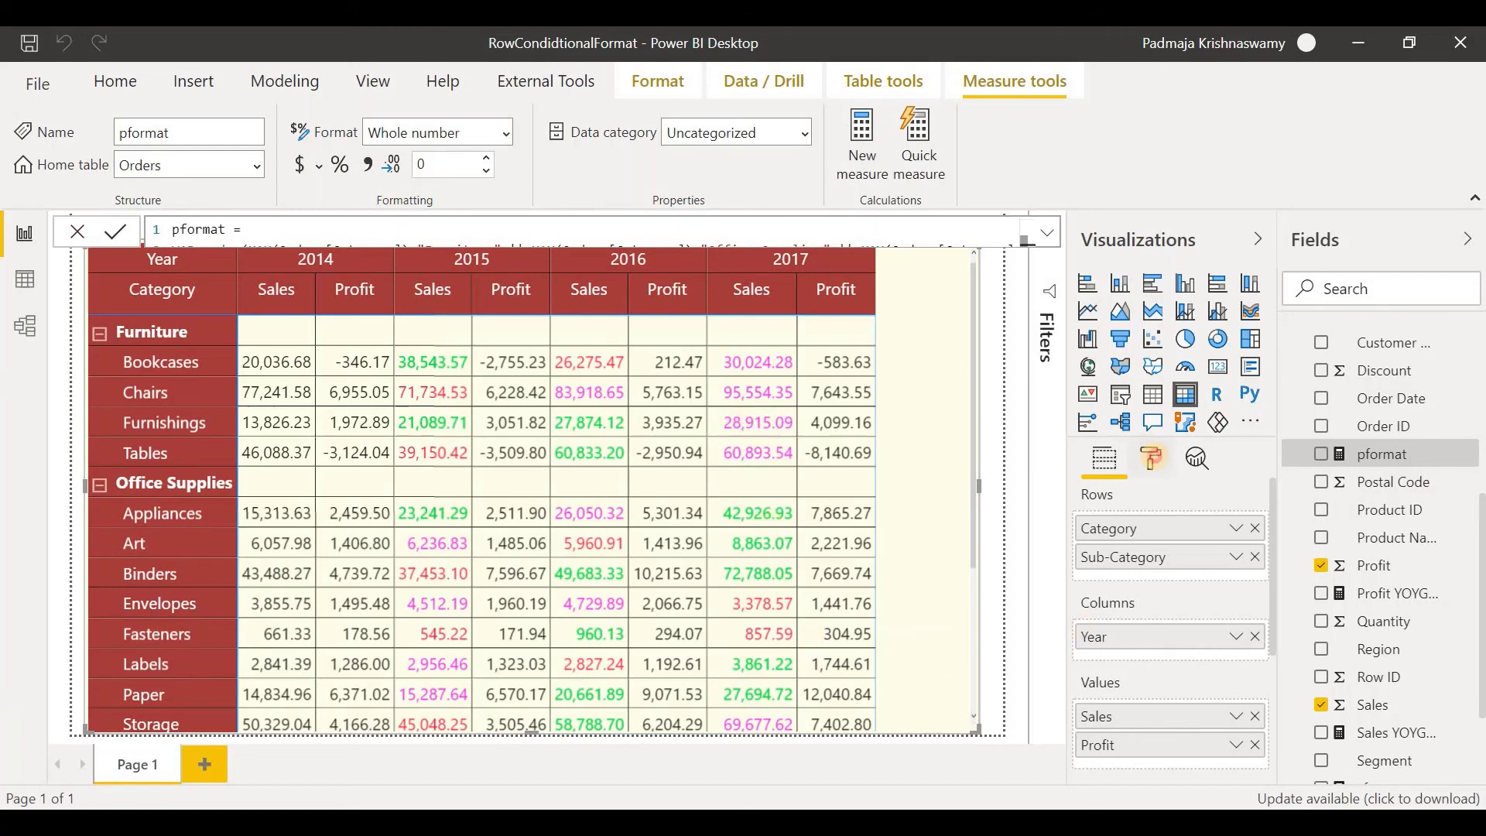
Step: Turn on conditional font color for the matrix's Profit values
click(1154, 458)
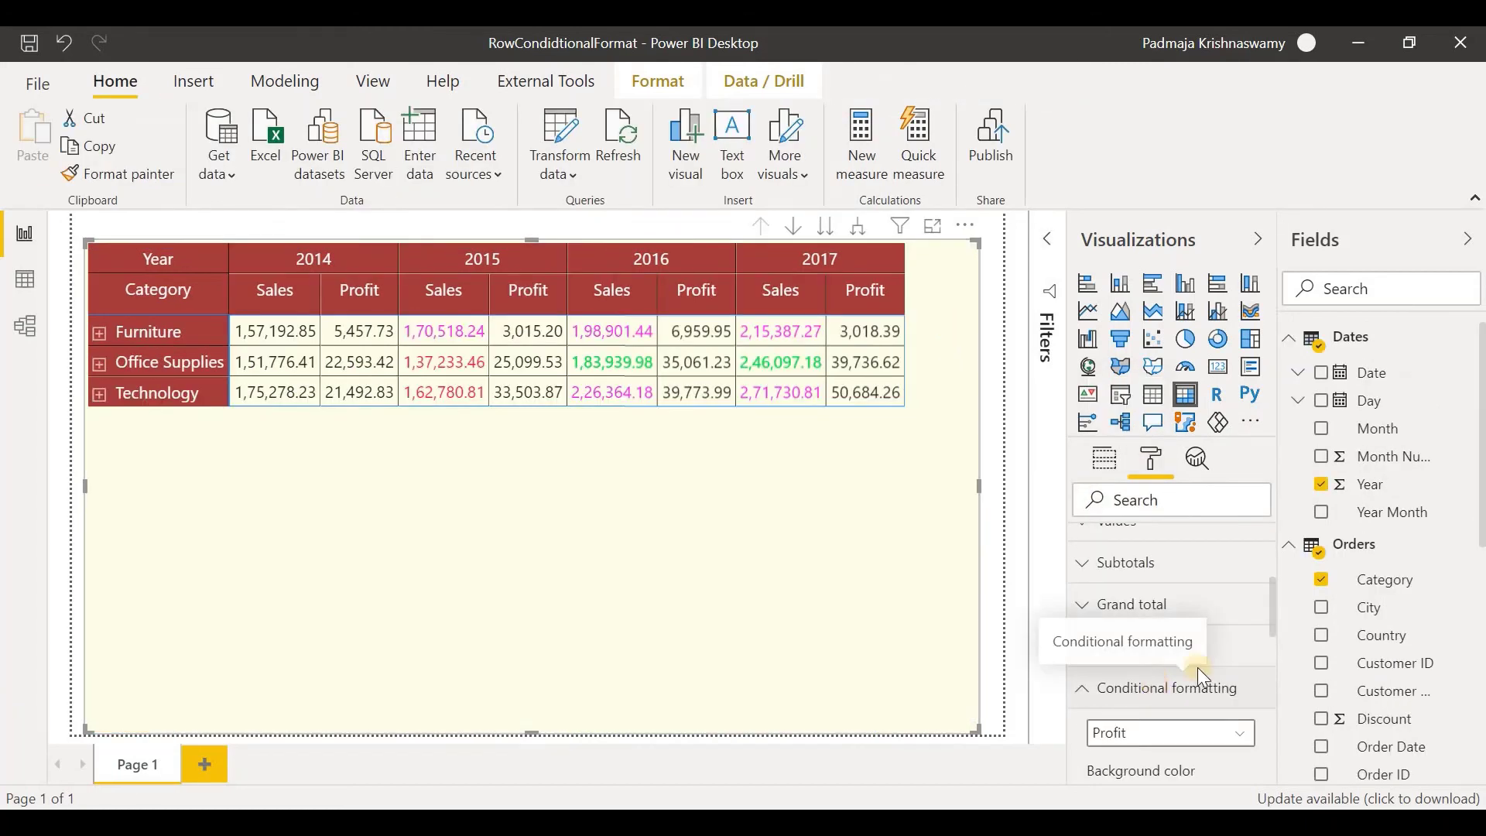
scroll(1216, 612, down, 2)
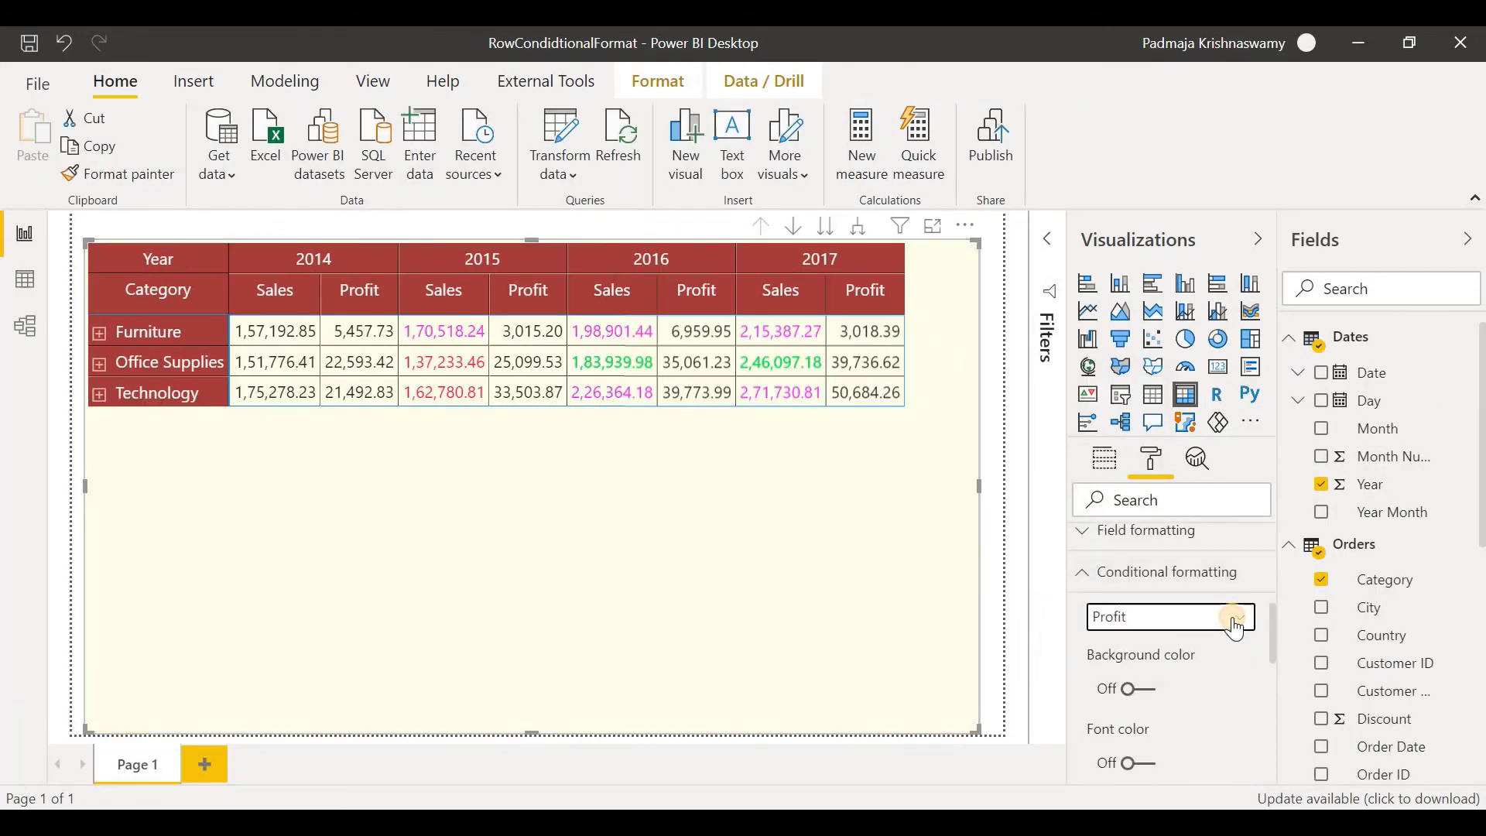
click(1231, 619)
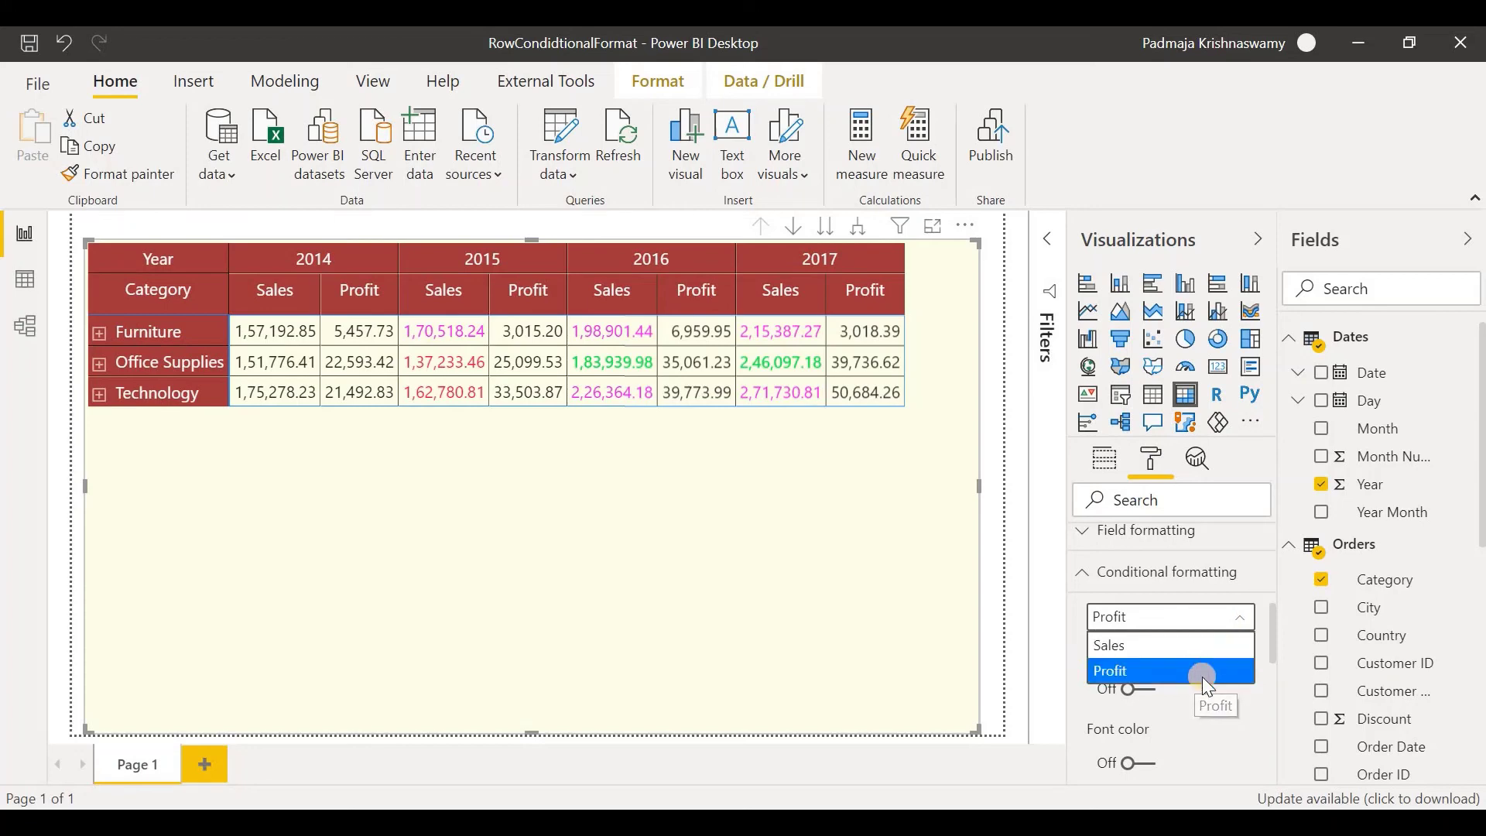
click(1202, 672)
scroll(1185, 658, down, 1)
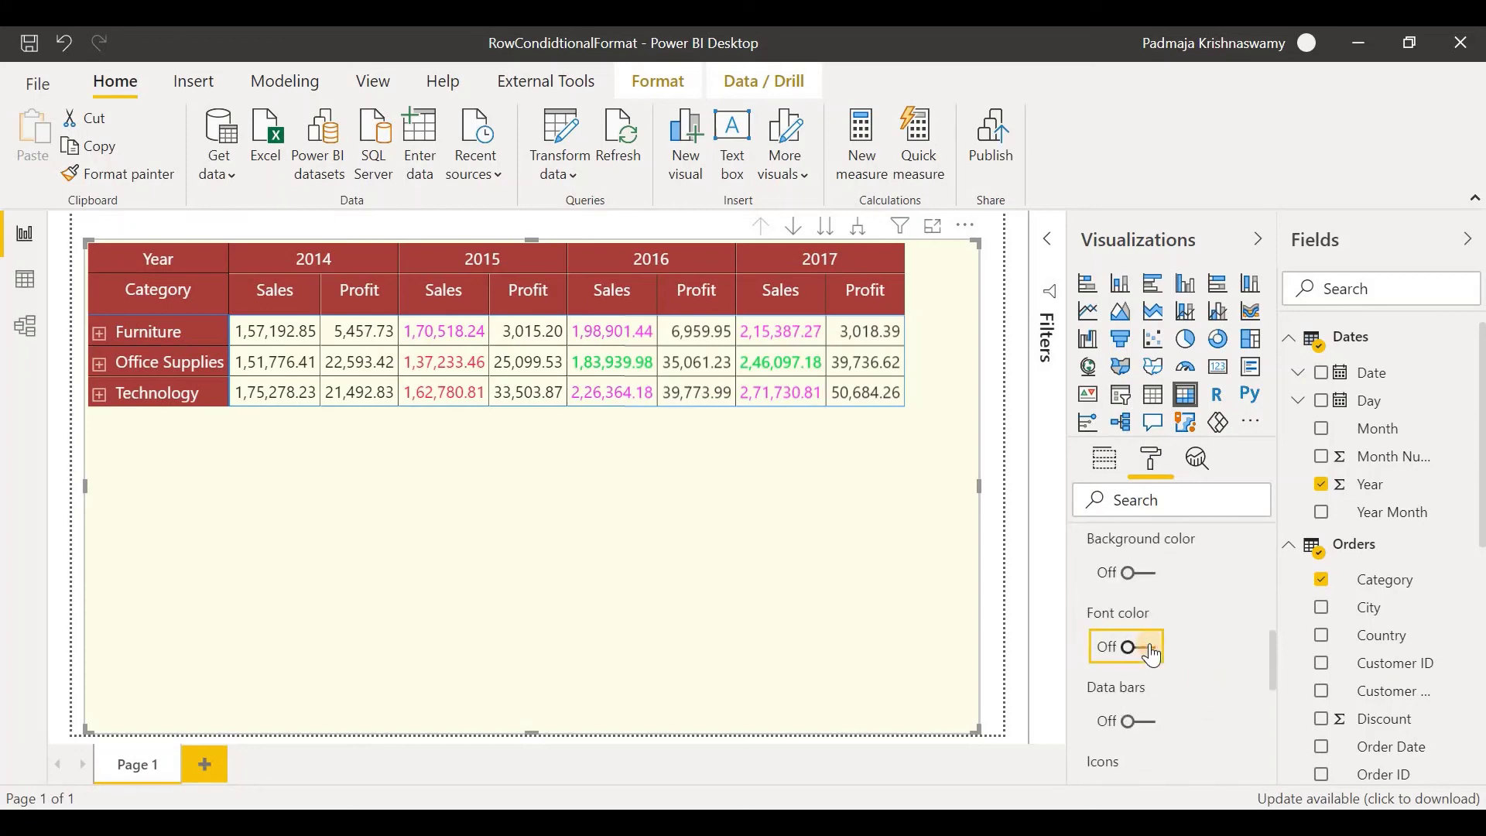
click(1146, 648)
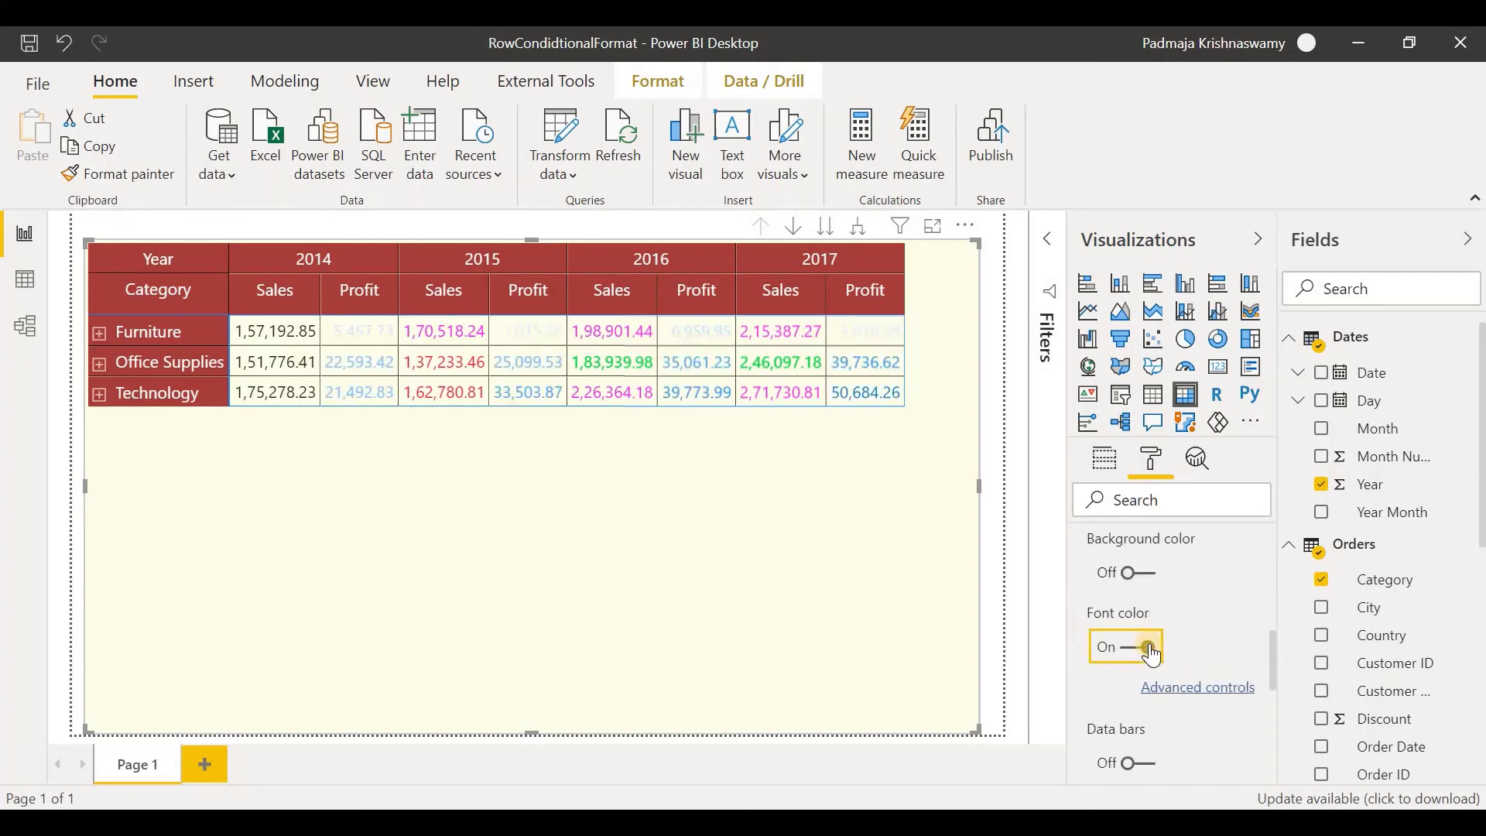
Step: Format the Profit font color by rules based on the Orders measure pformat
click(1185, 686)
click(499, 169)
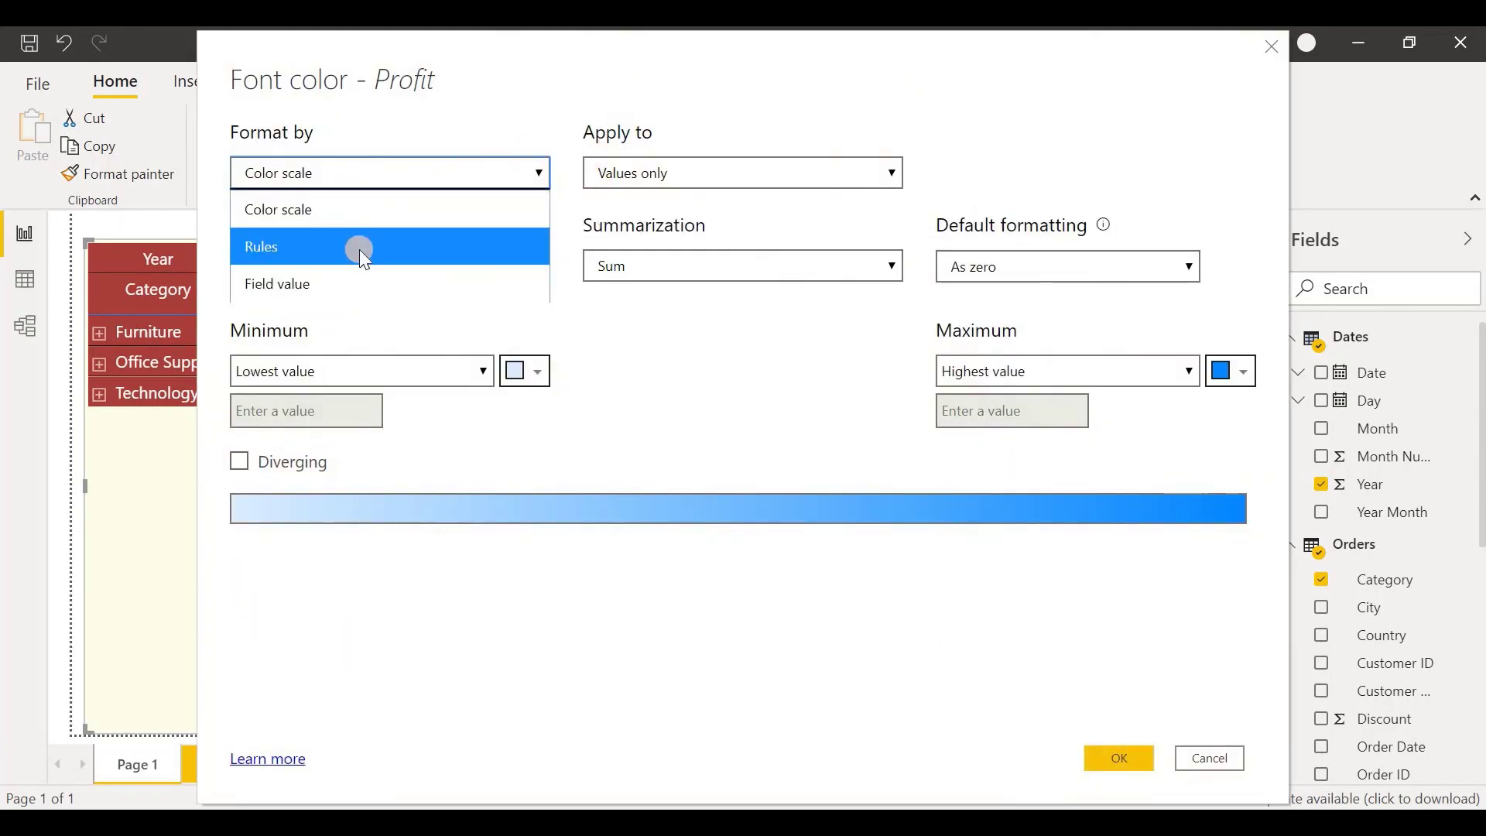
click(359, 248)
click(498, 271)
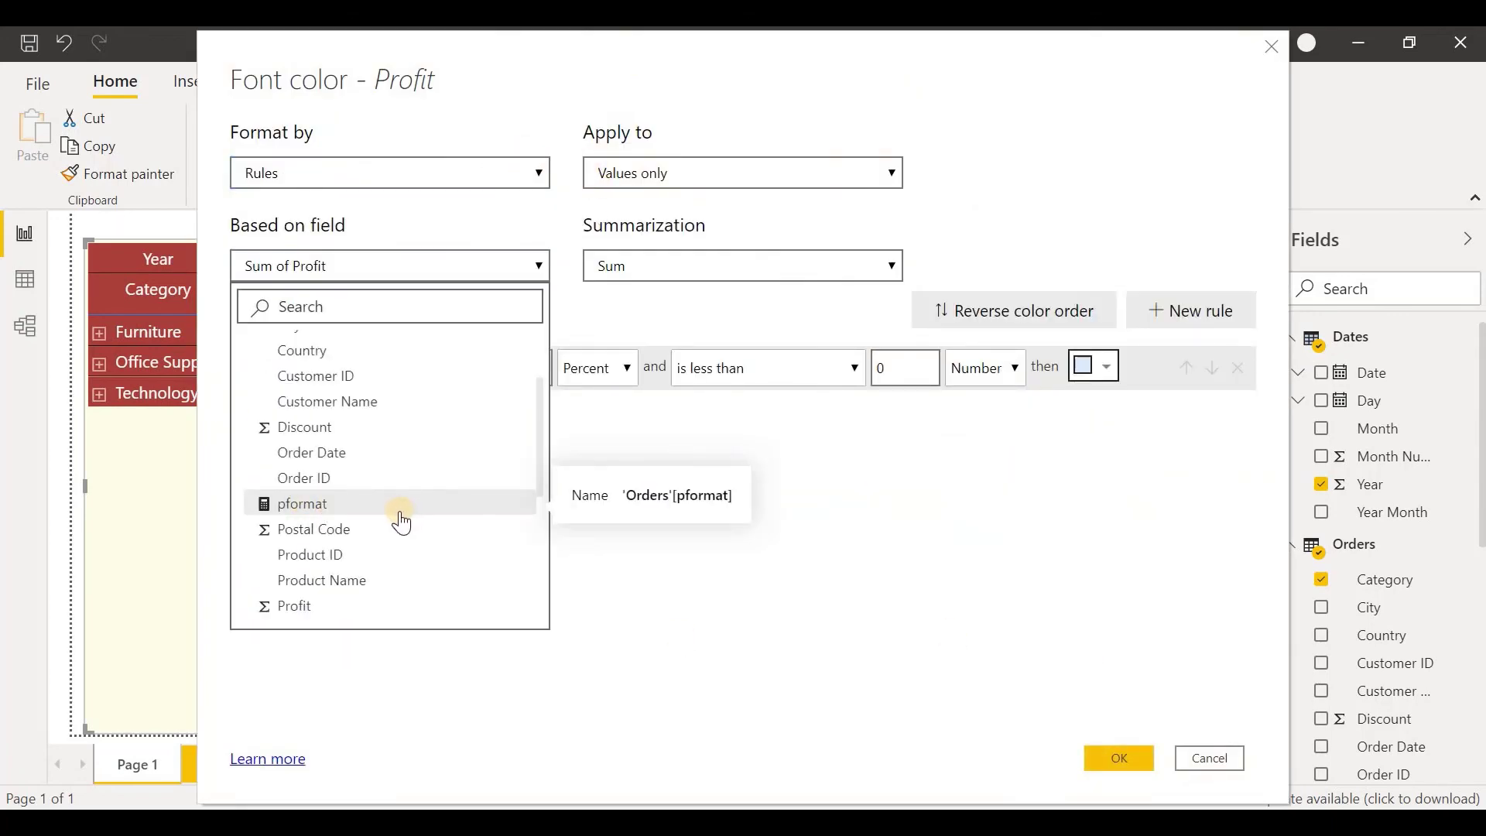
click(401, 502)
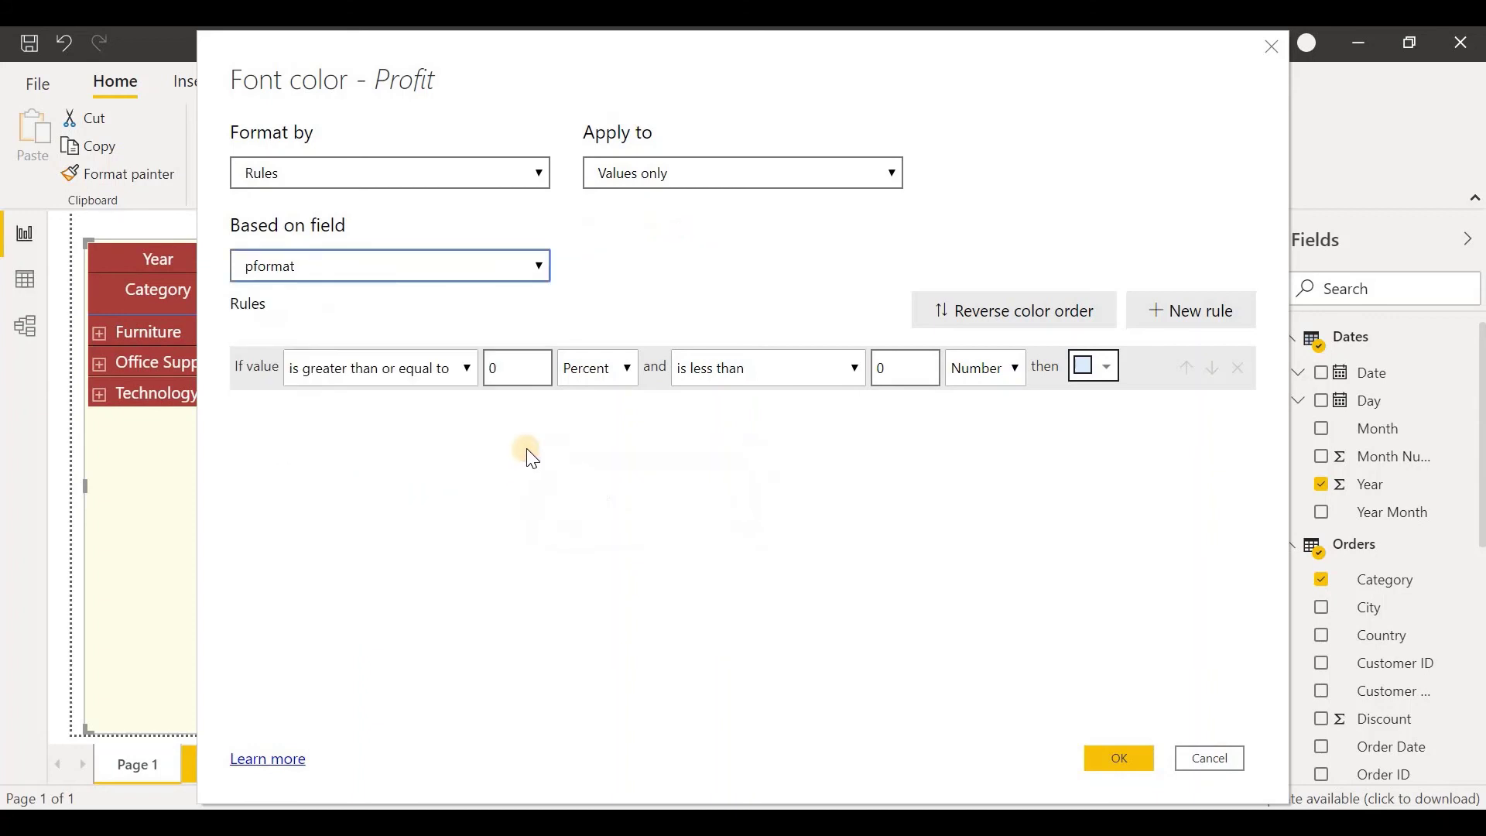
Step: Define the first Profit rule as greater than 0 and less than or equal to 1, both as numbers, with the recent green color
click(458, 369)
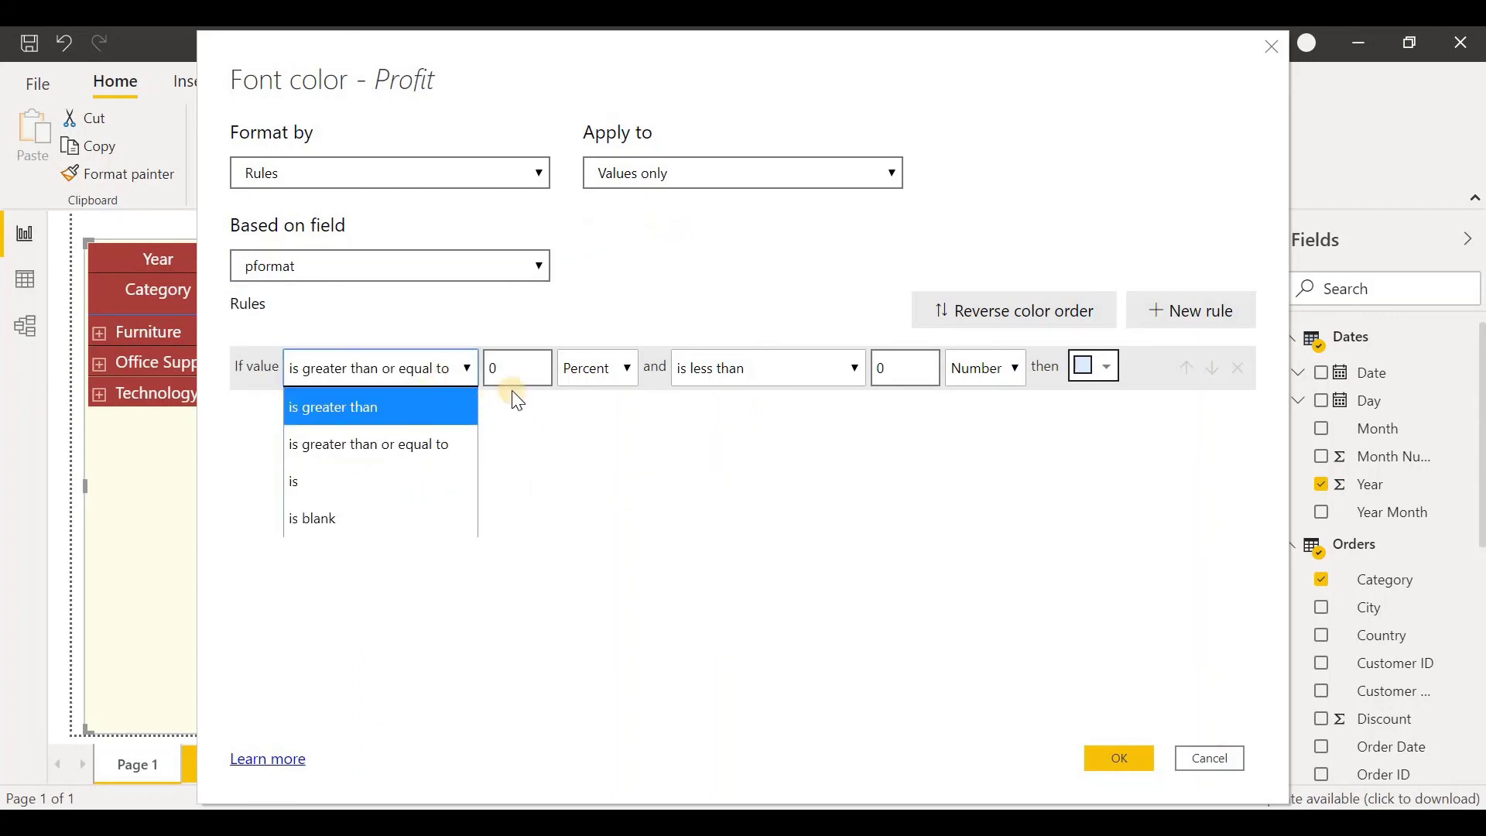
key(Return)
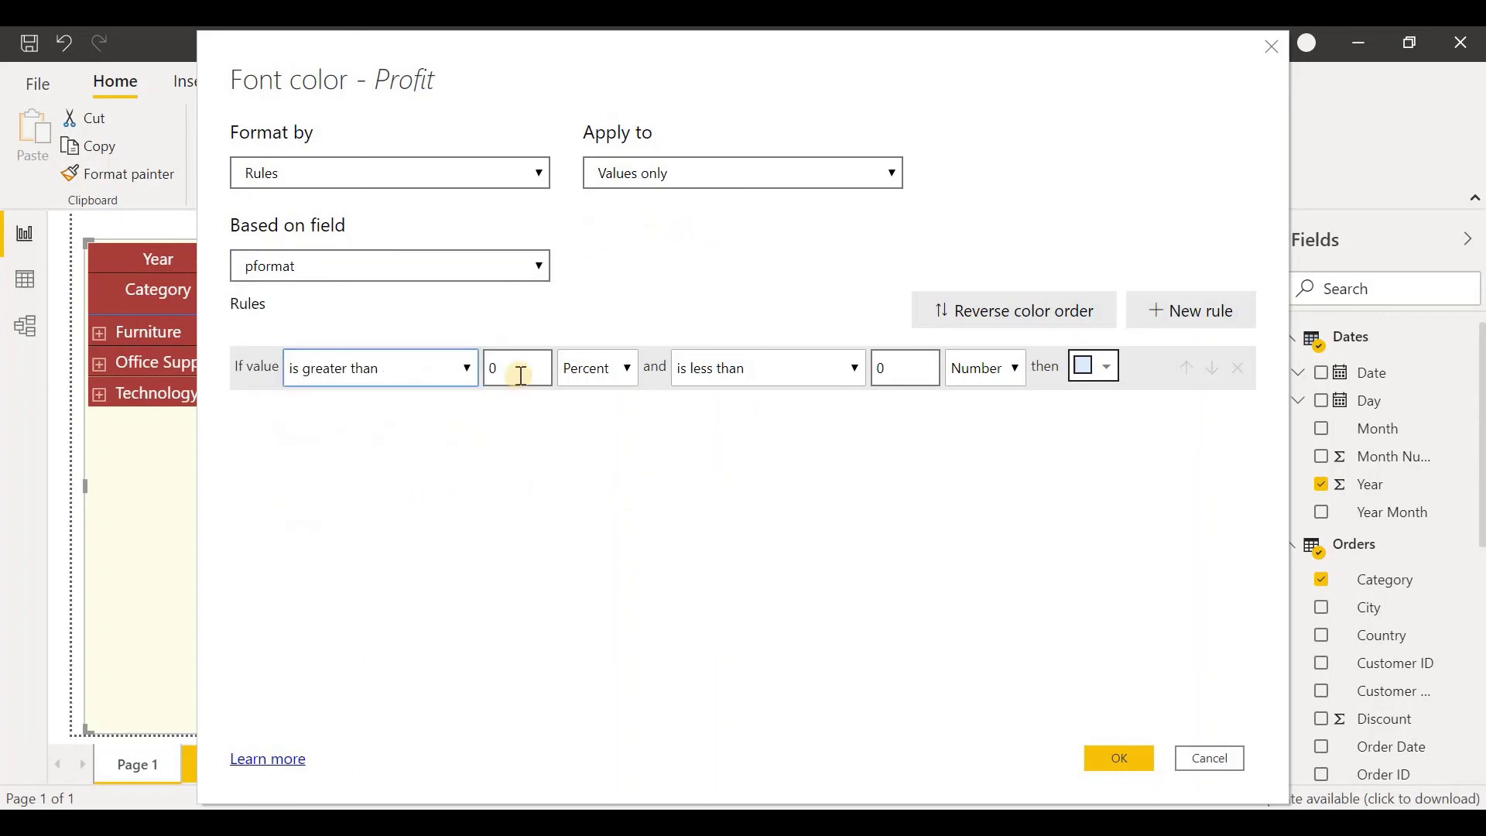
click(629, 366)
click(839, 375)
click(840, 438)
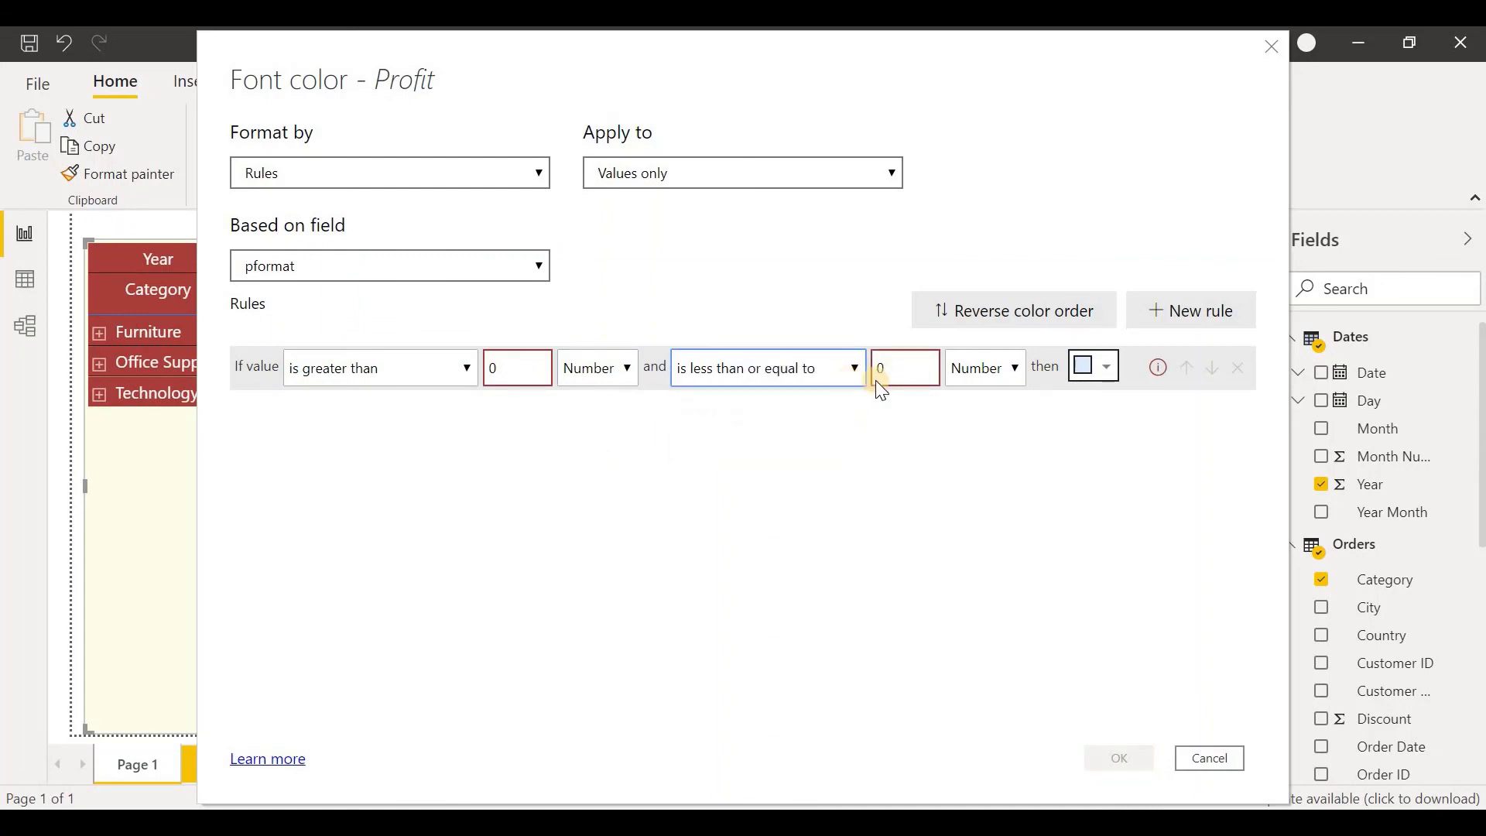
click(876, 380)
text(1)
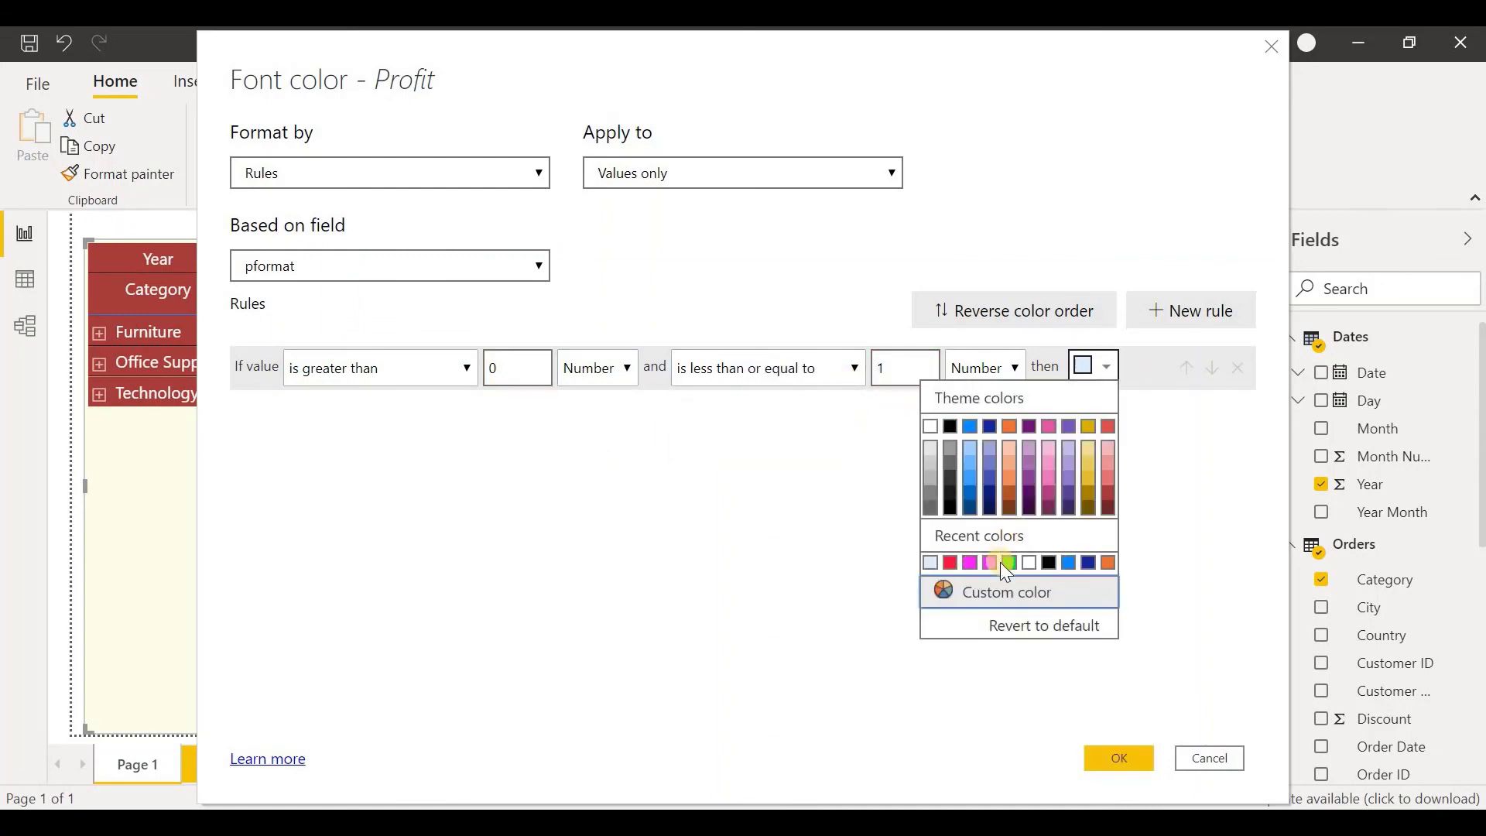
click(1007, 563)
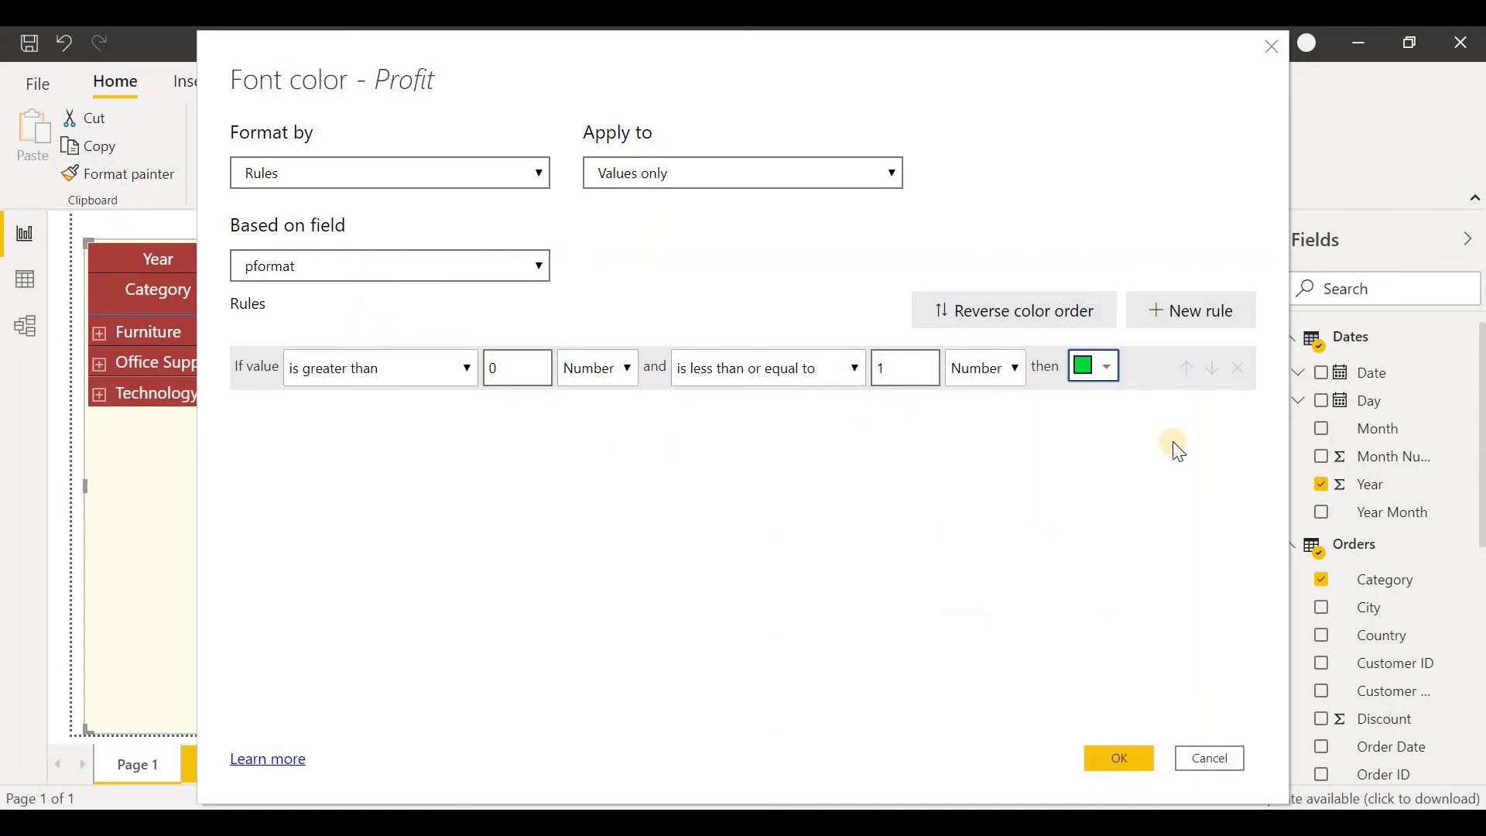
Step: Add a second Profit rule for numbers greater than 1 and less than or equal to 2, with the recent magenta color
click(1205, 314)
click(449, 418)
click(434, 480)
double_click(496, 412)
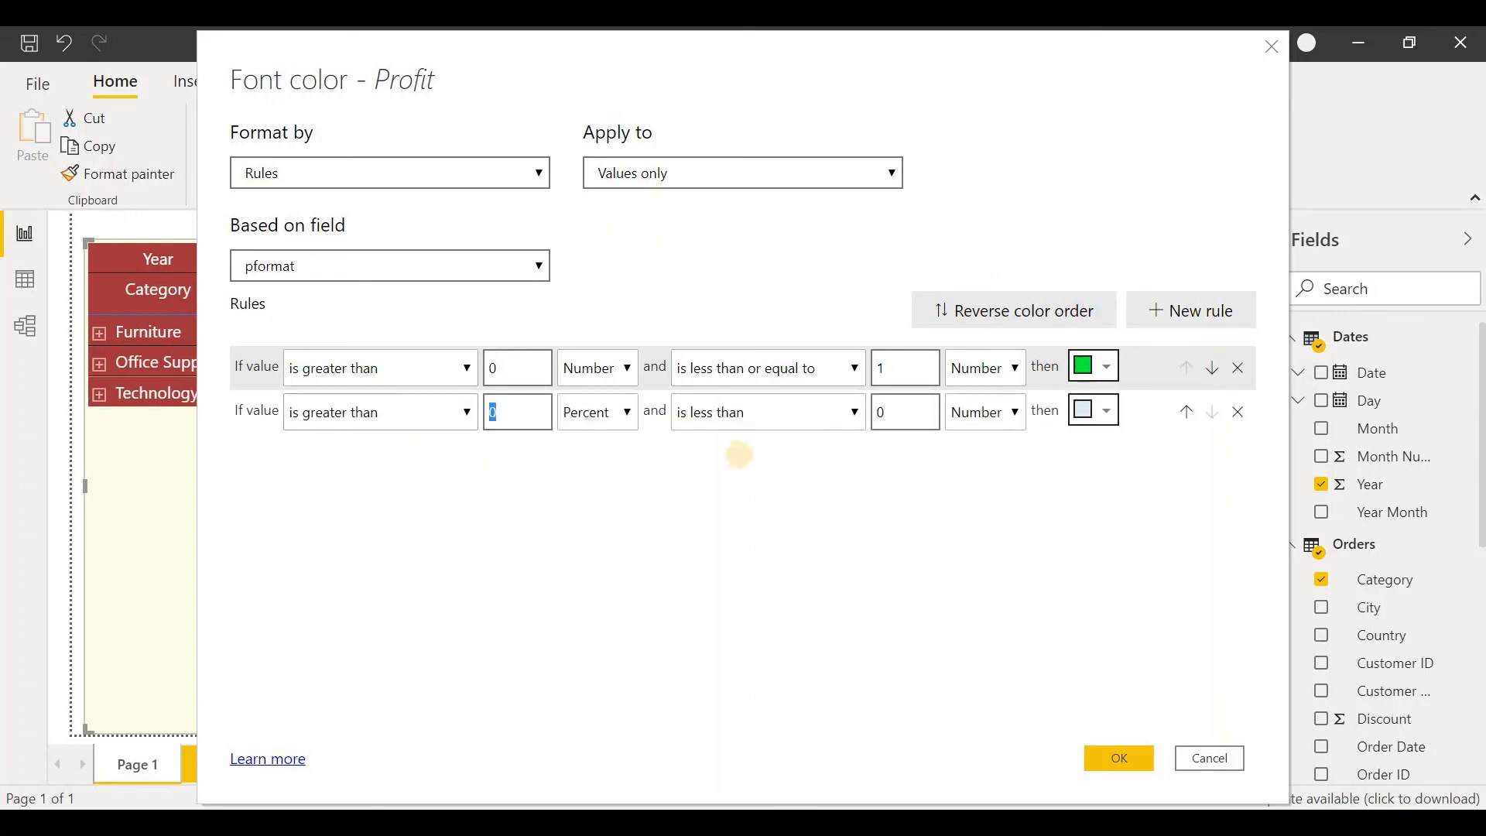
text(1)
click(627, 411)
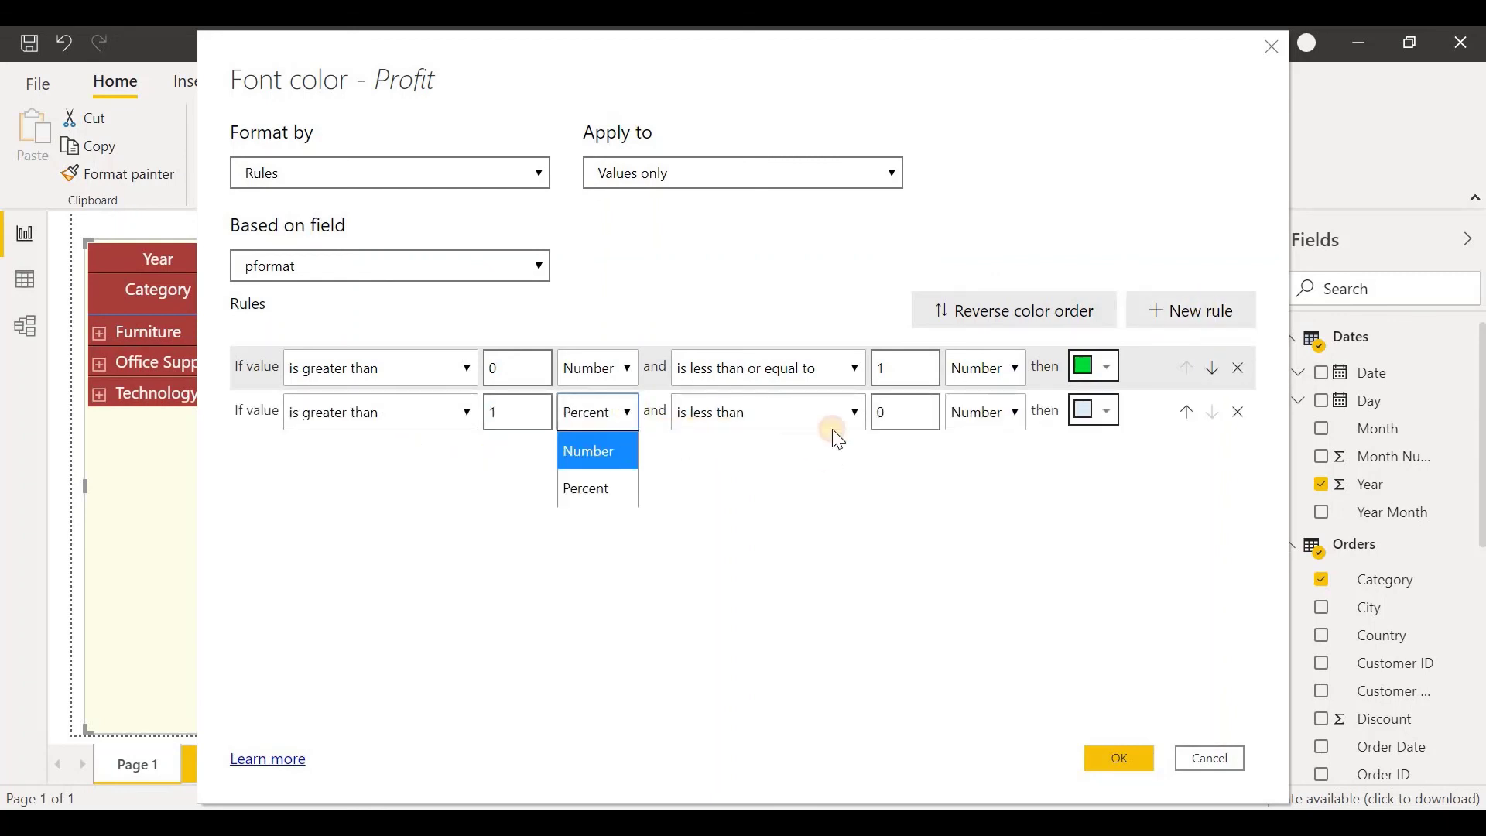
click(857, 411)
click(785, 489)
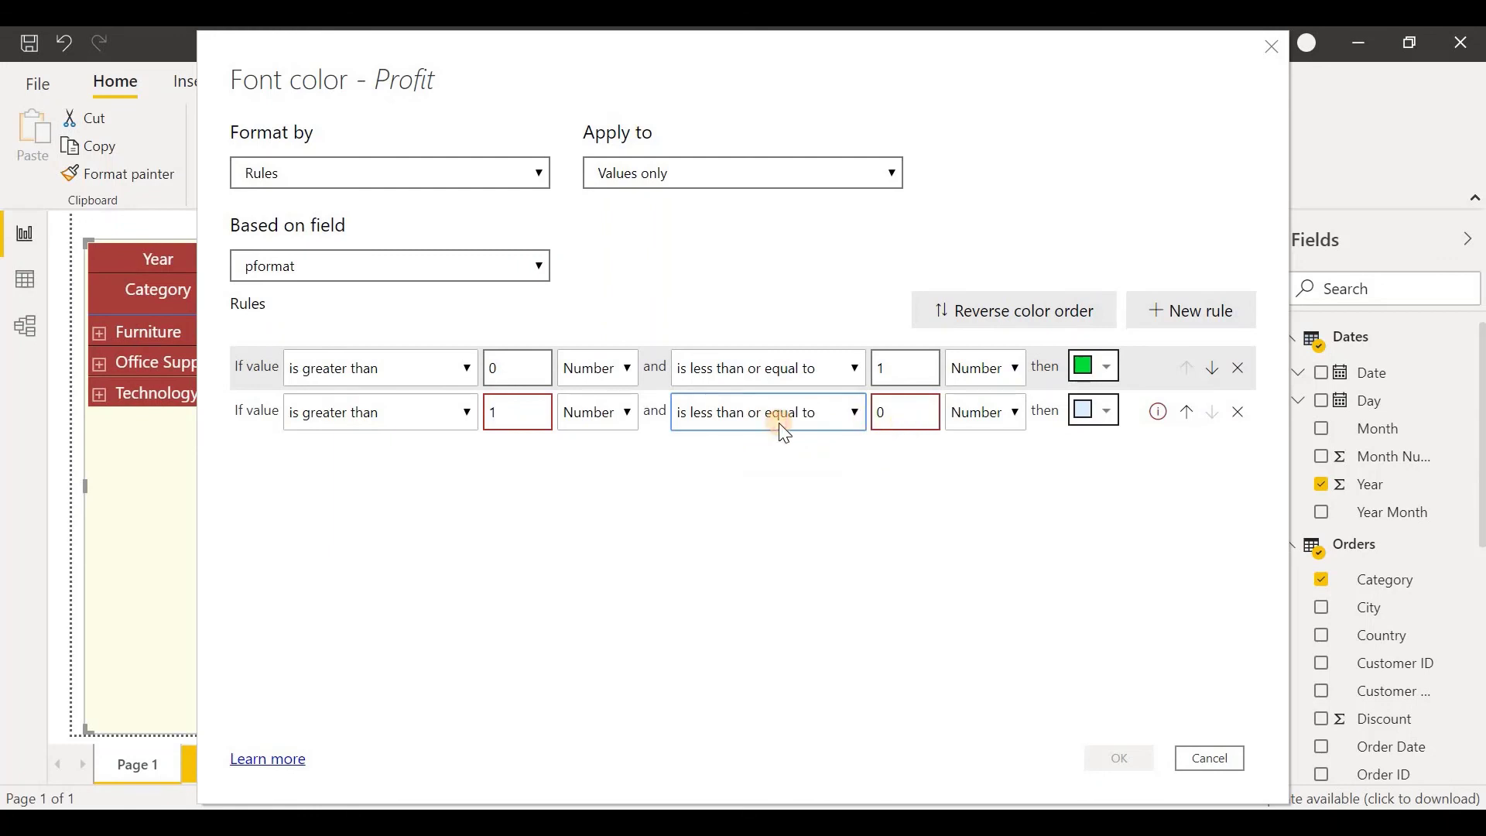
double_click(902, 412)
text(2)
click(1096, 411)
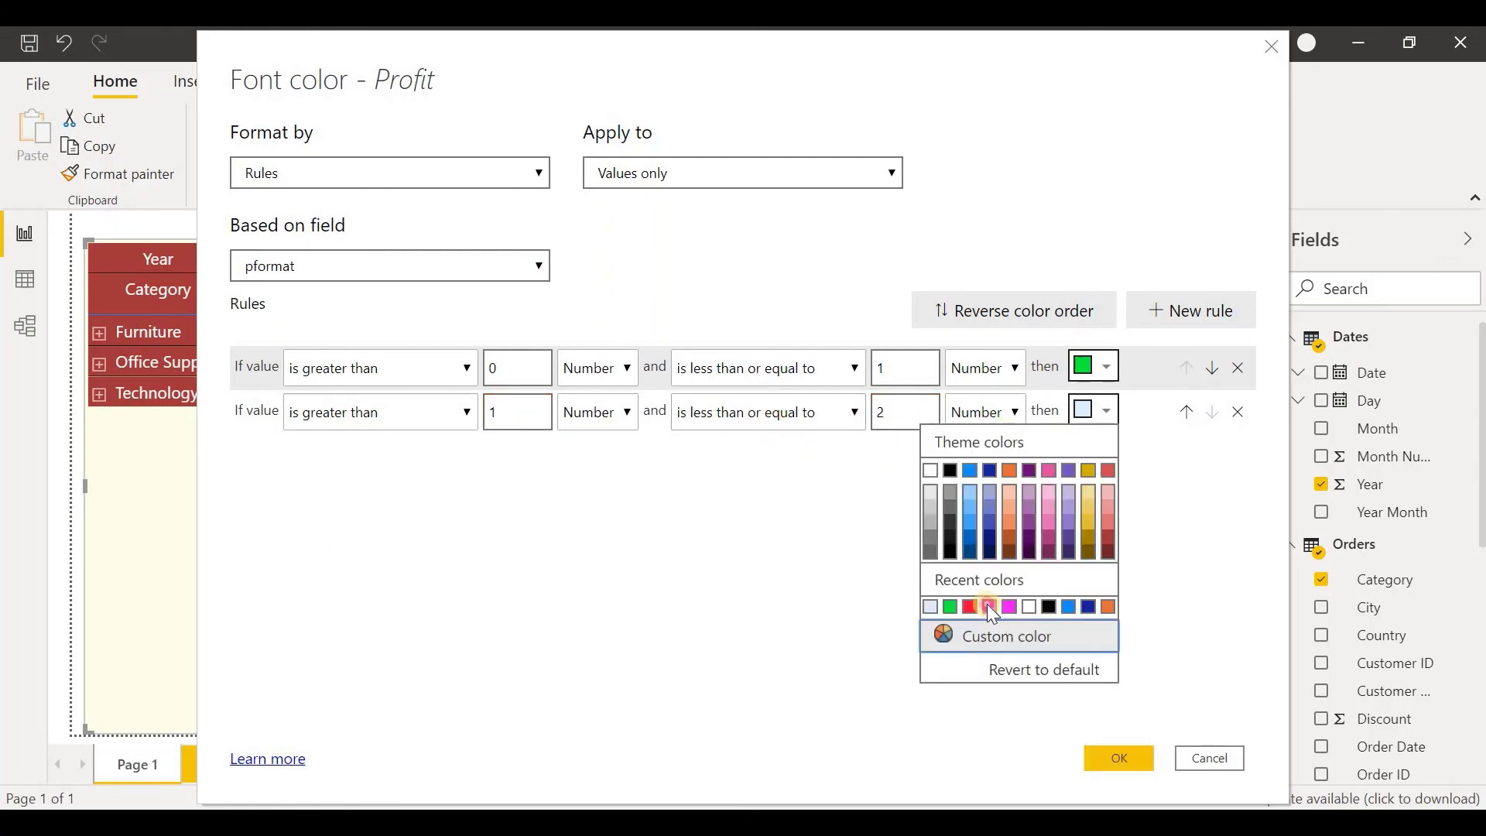
click(991, 607)
Step: Add a third Profit rule for numbers greater than 2 and less than or equal to 3 in red, and apply the rules
click(1192, 310)
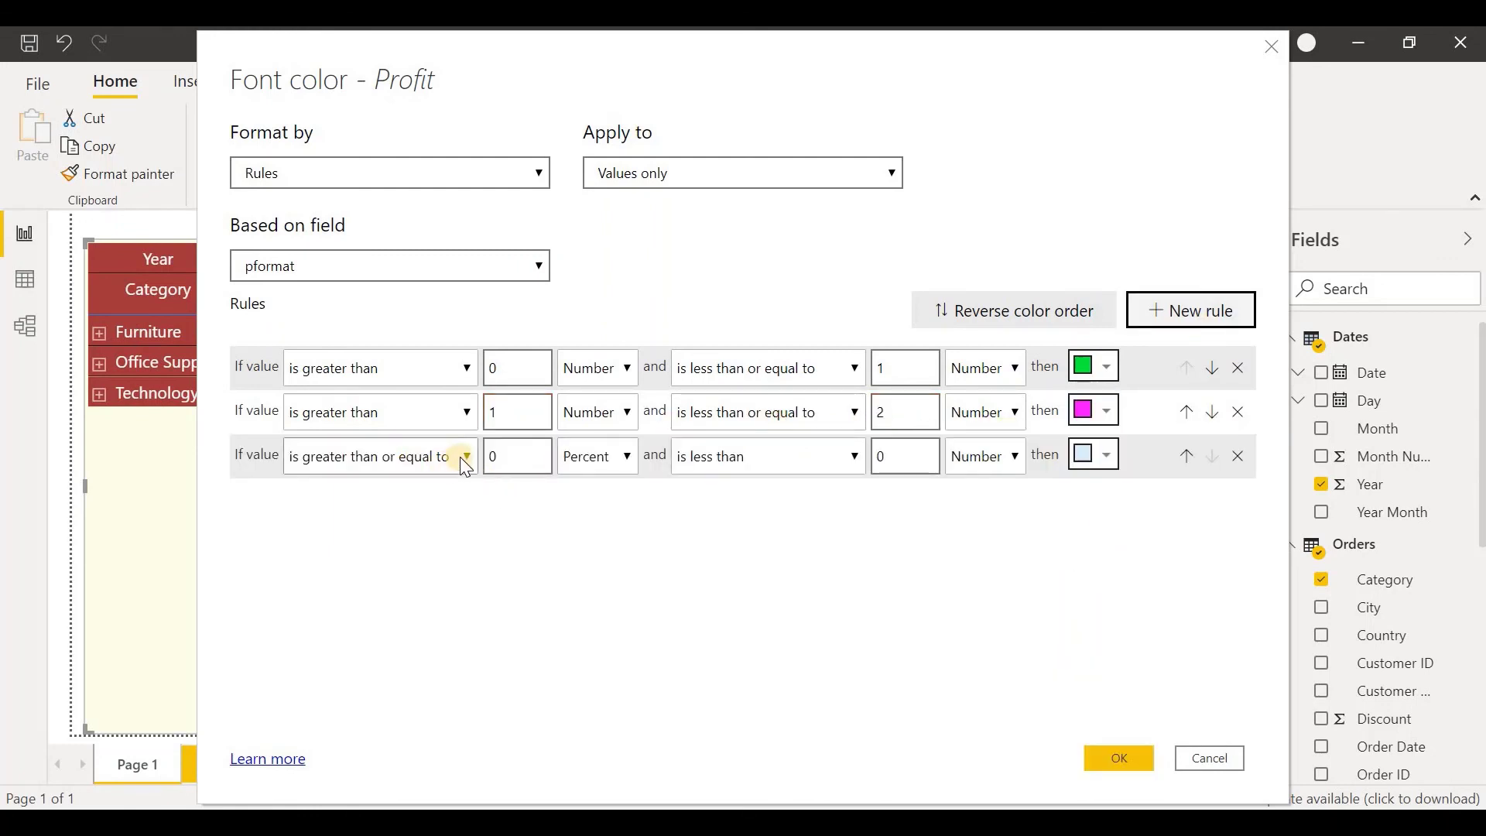
click(462, 458)
click(388, 490)
double_click(538, 458)
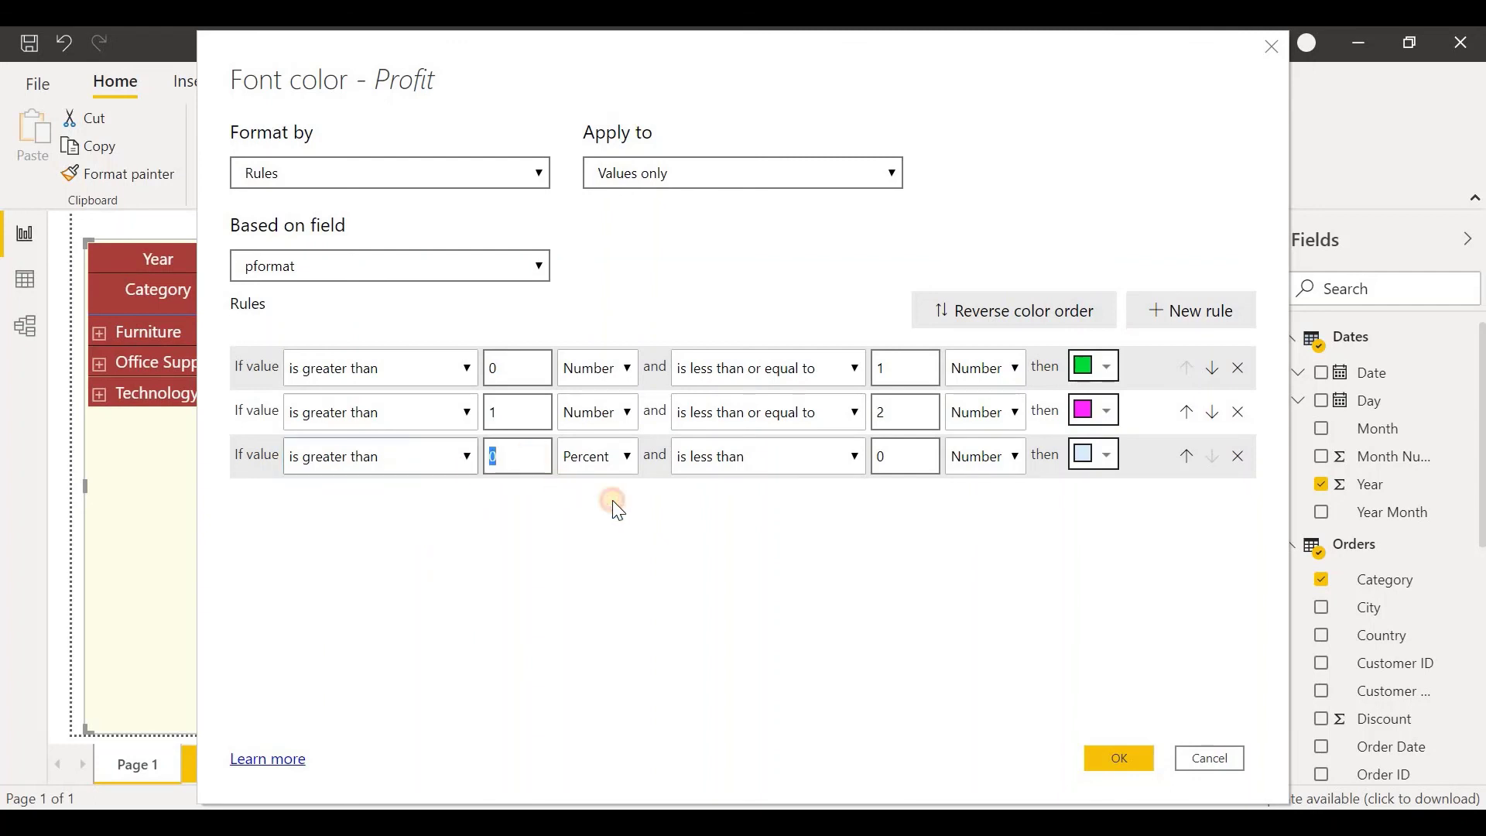
text(2)
click(598, 456)
click(589, 491)
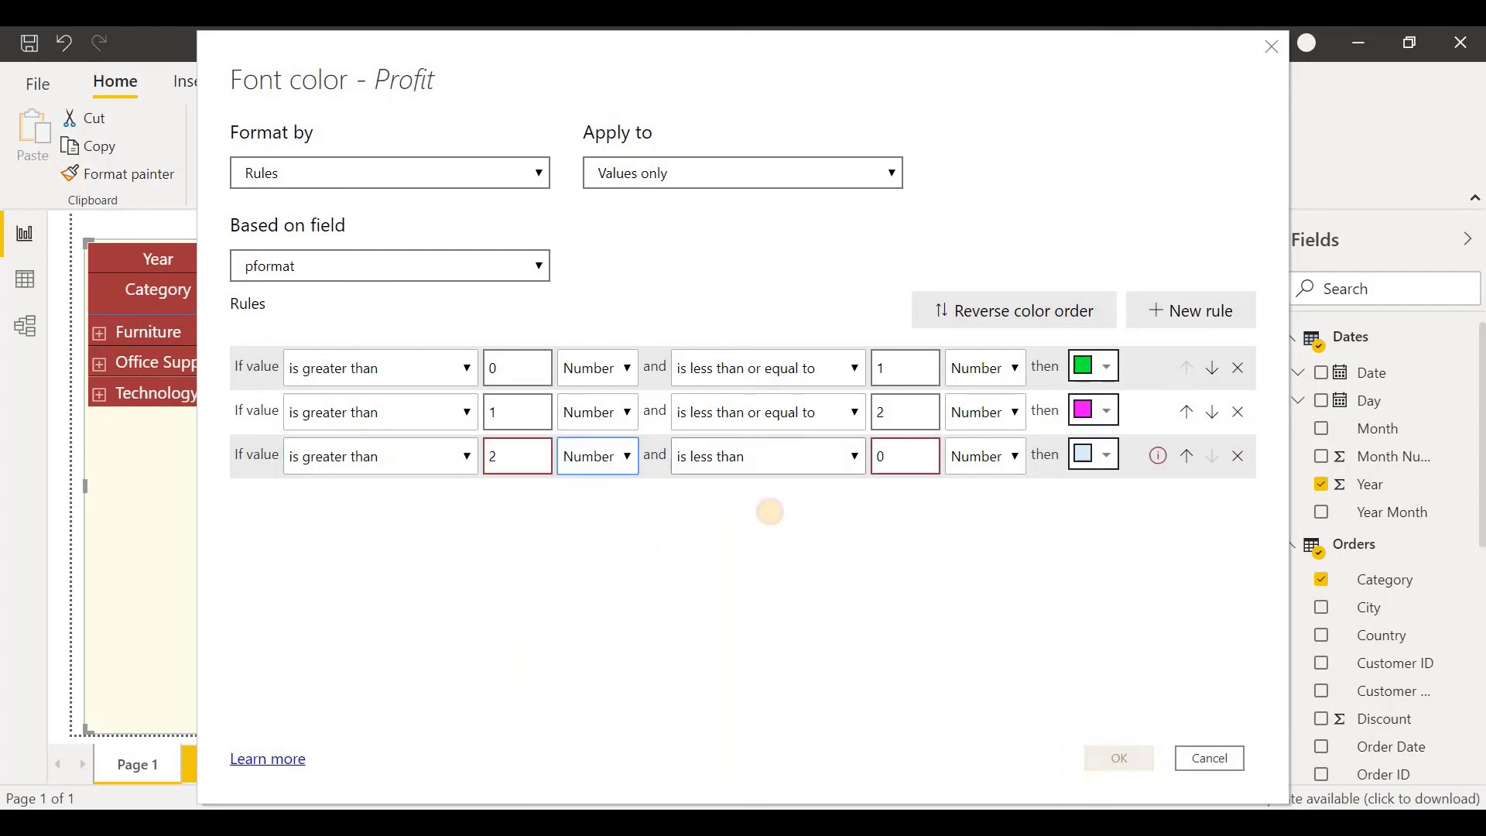
click(768, 457)
click(768, 534)
drag(898, 456, 799, 463)
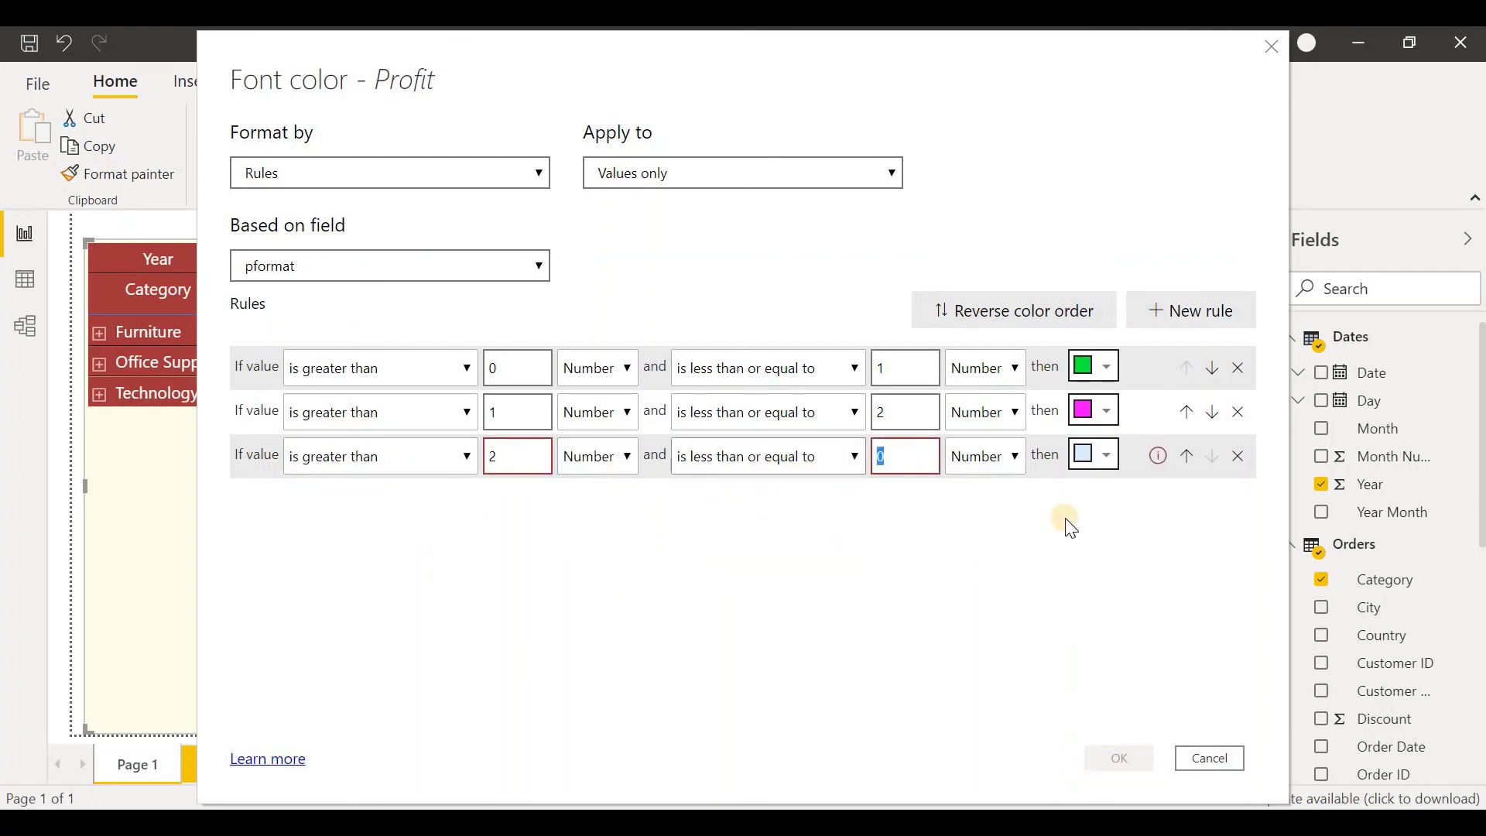
text(3)
click(1094, 455)
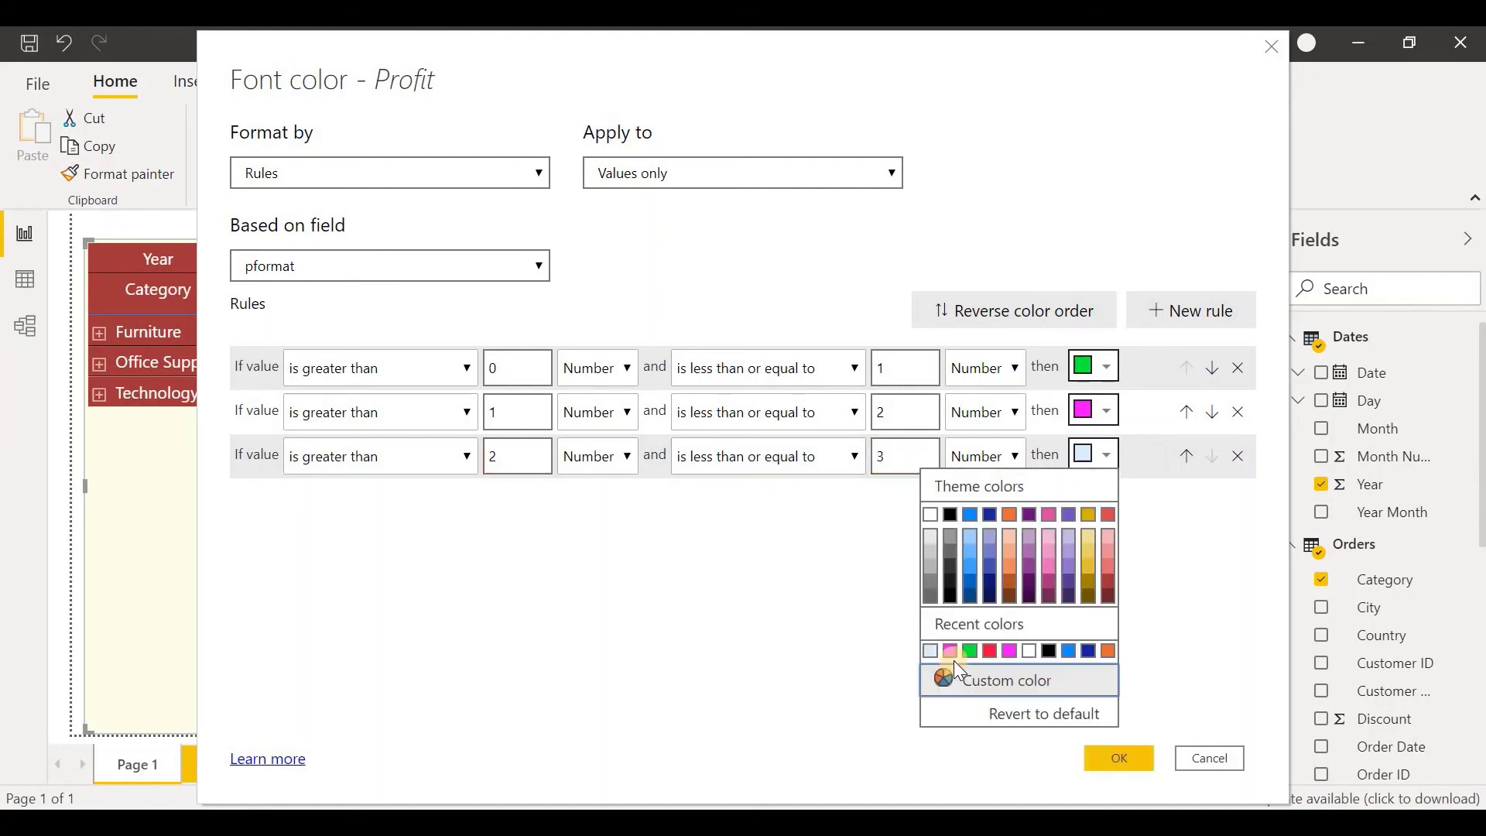
click(1048, 651)
click(1108, 750)
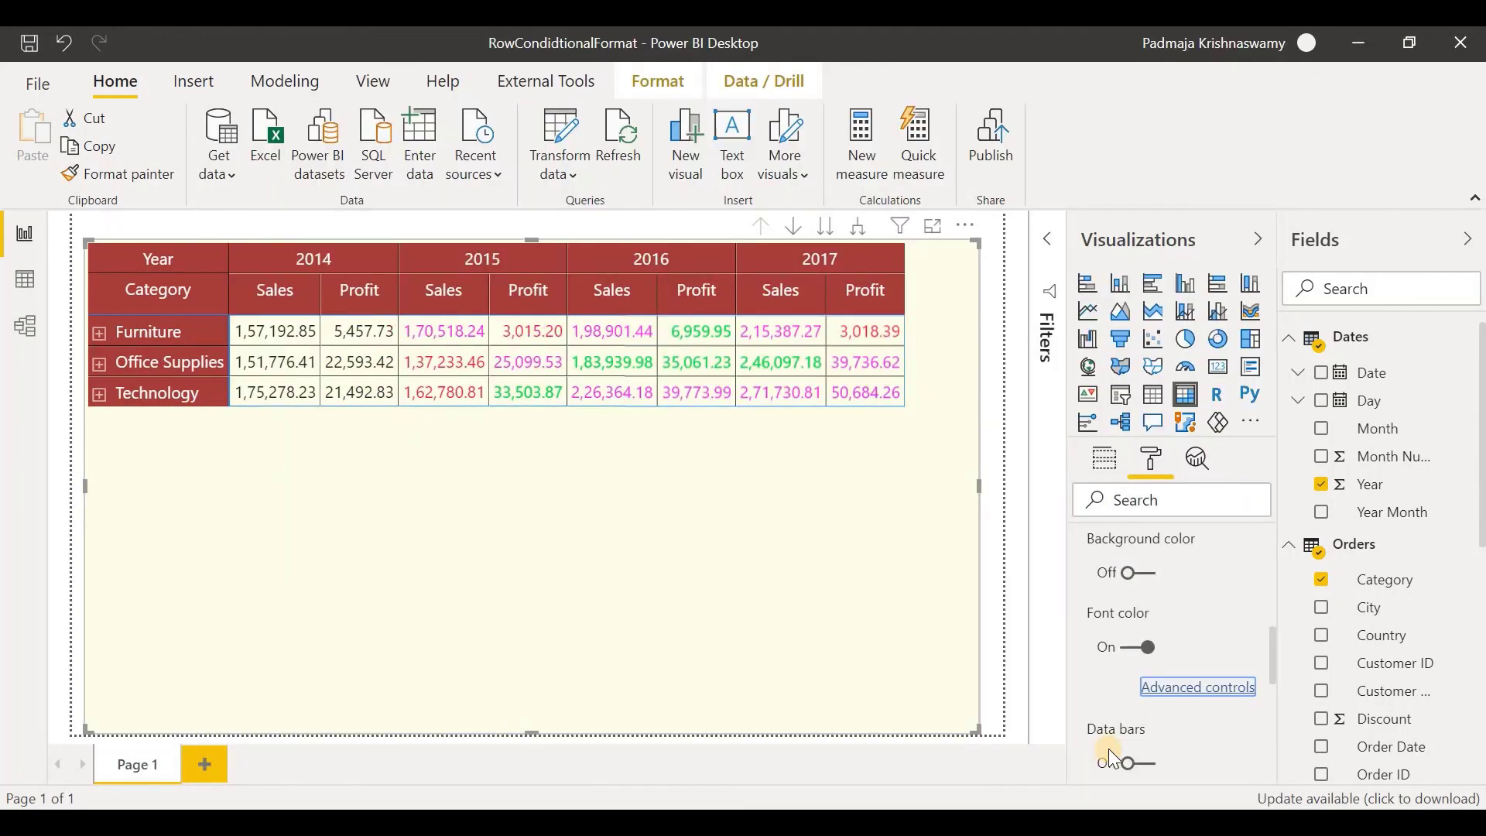